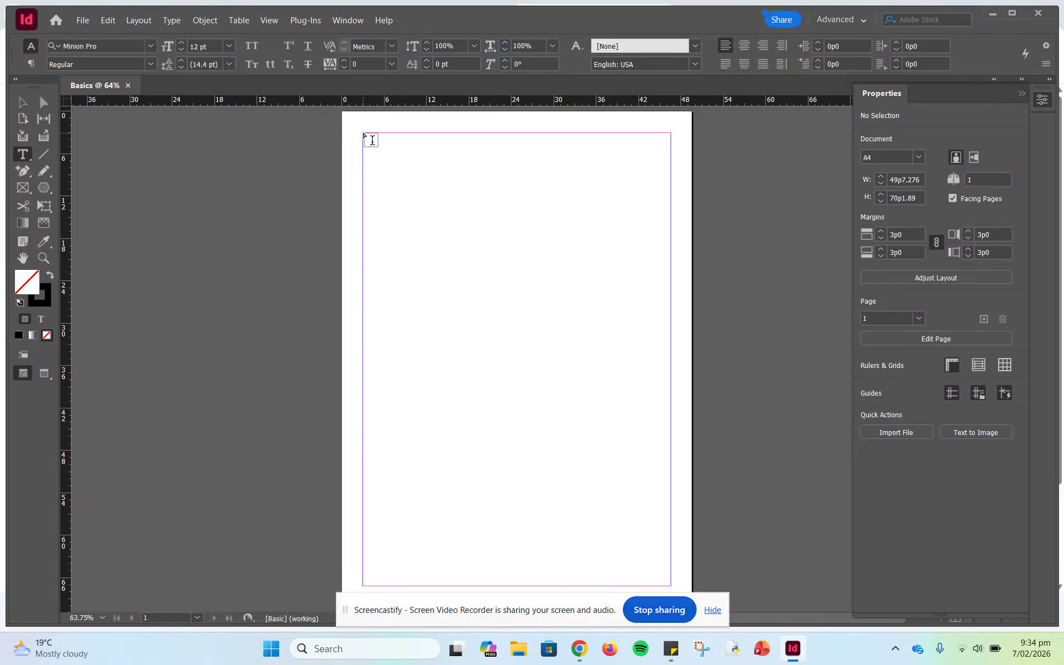
Create a text frame spanning the page margins and fill it with placeholder text
{"action": "left_click_drag", "start_coordinate": [366, 136], "coordinate": [671, 584]}
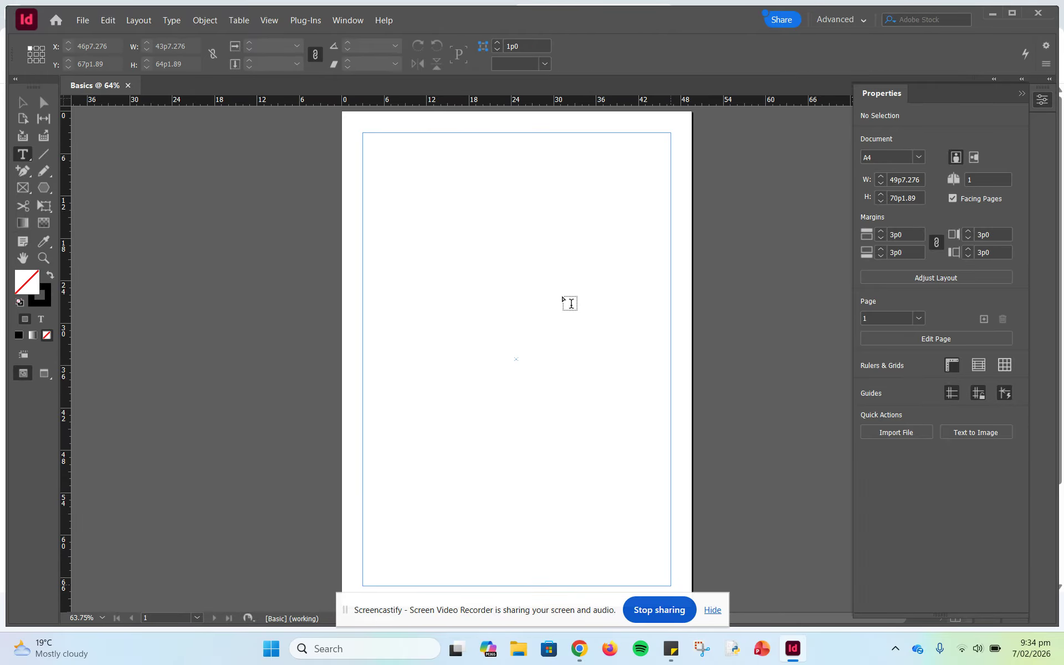
{"action": "right_click", "coordinate": [450, 232]}
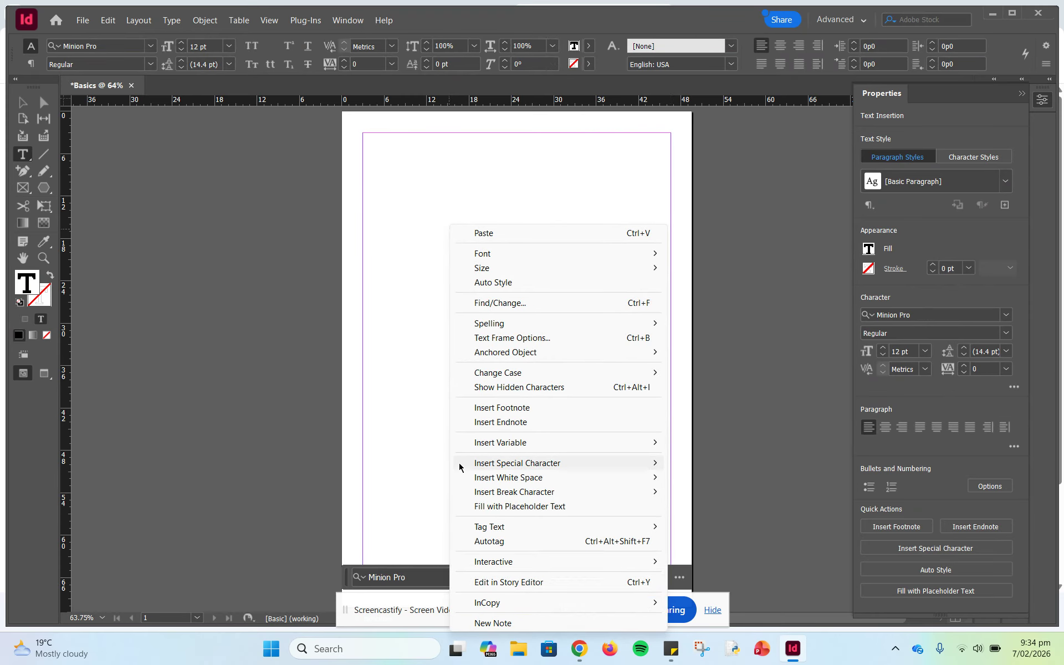
{"action": "mouse_move", "coordinate": [491, 476]}
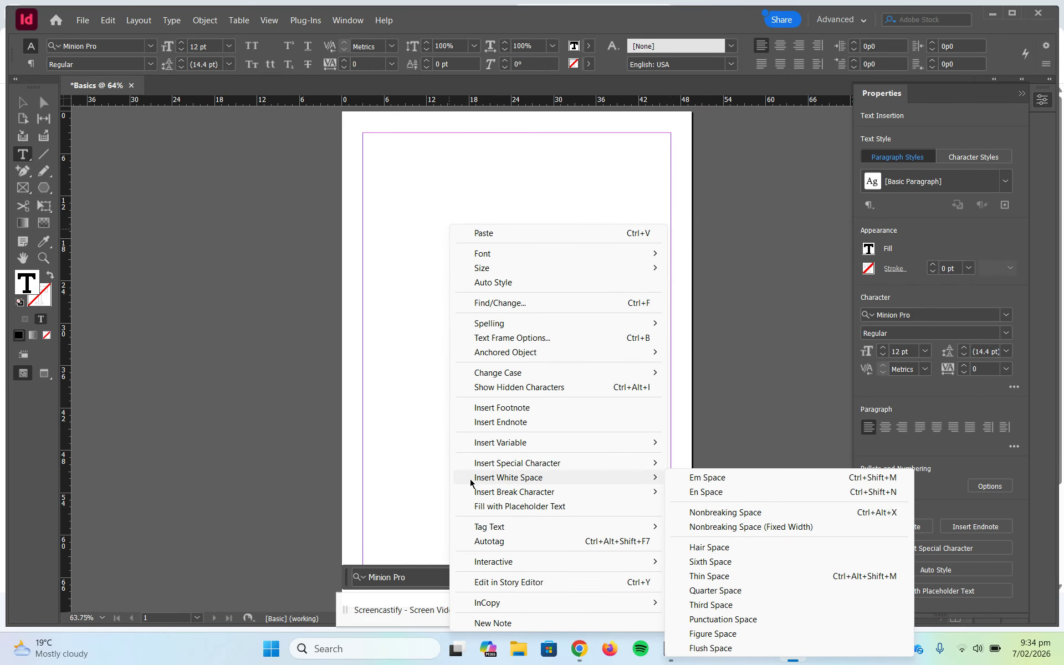
{"action": "left_click", "coordinate": [531, 507]}
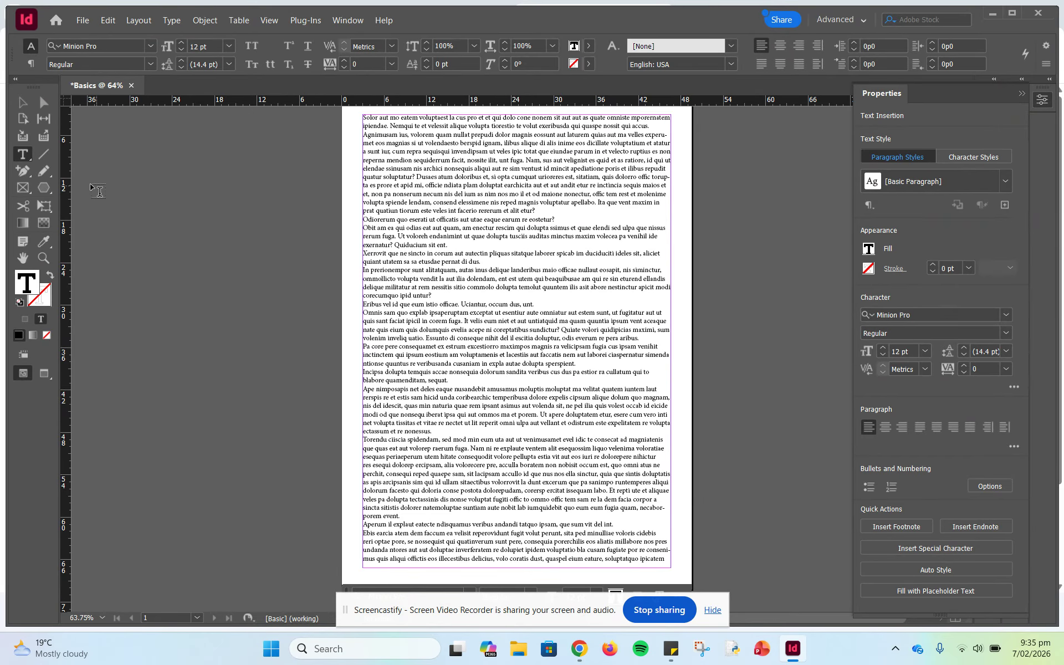
Draw an ellipse about 16p1 wide and 15p4 high over the upper-left part of the body text
{"action": "left_click", "coordinate": [43, 189]}
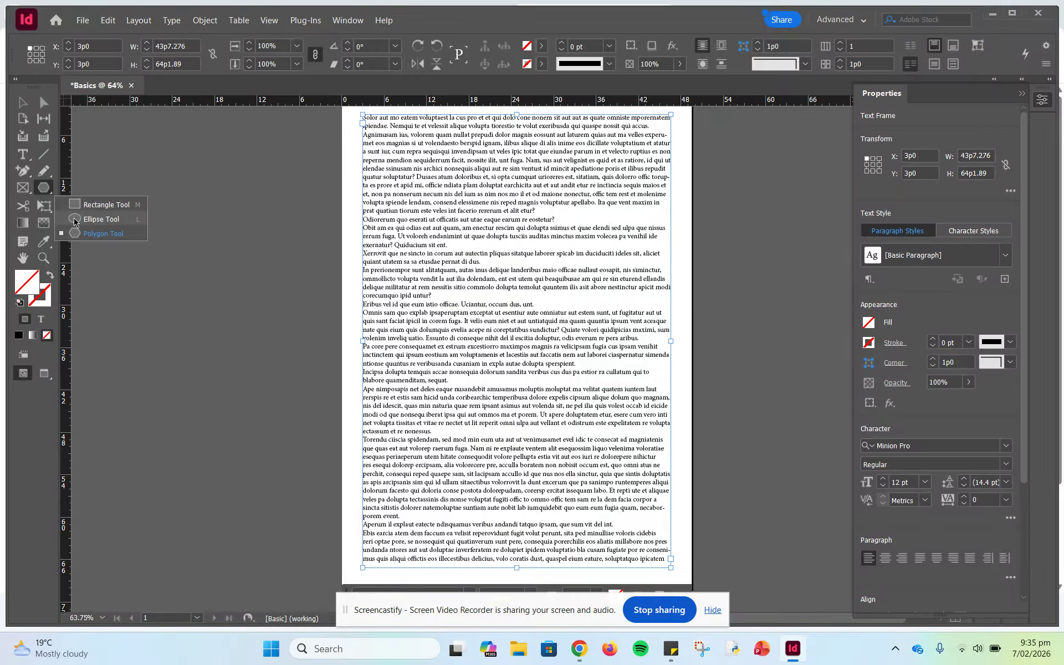
{"action": "left_click", "coordinate": [75, 222]}
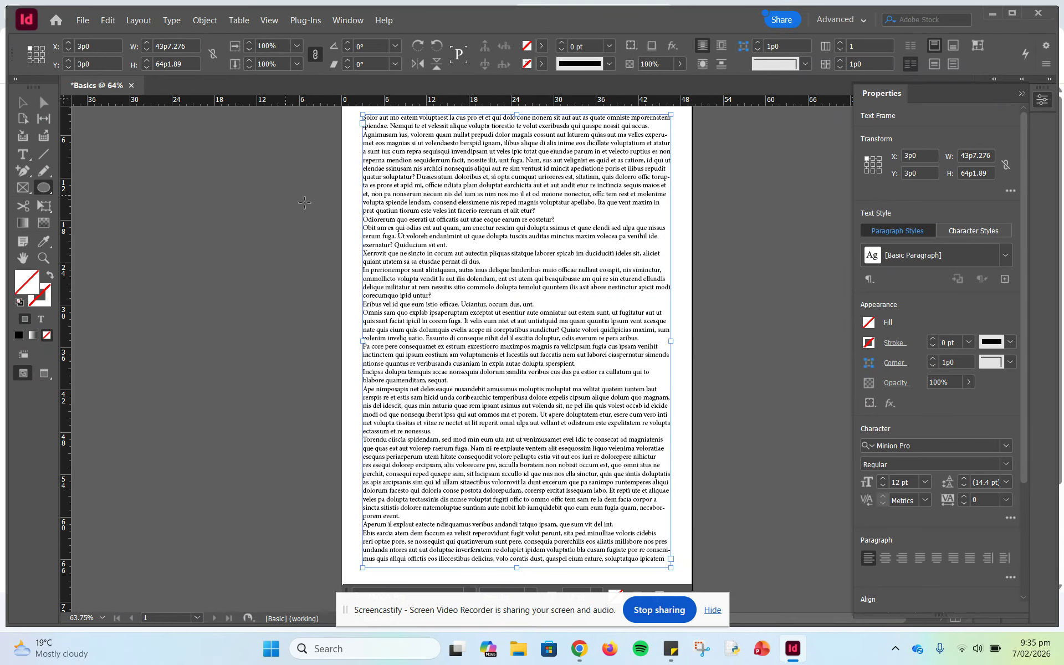
{"action": "left_click_drag", "start_coordinate": [397, 194], "coordinate": [512, 302]}
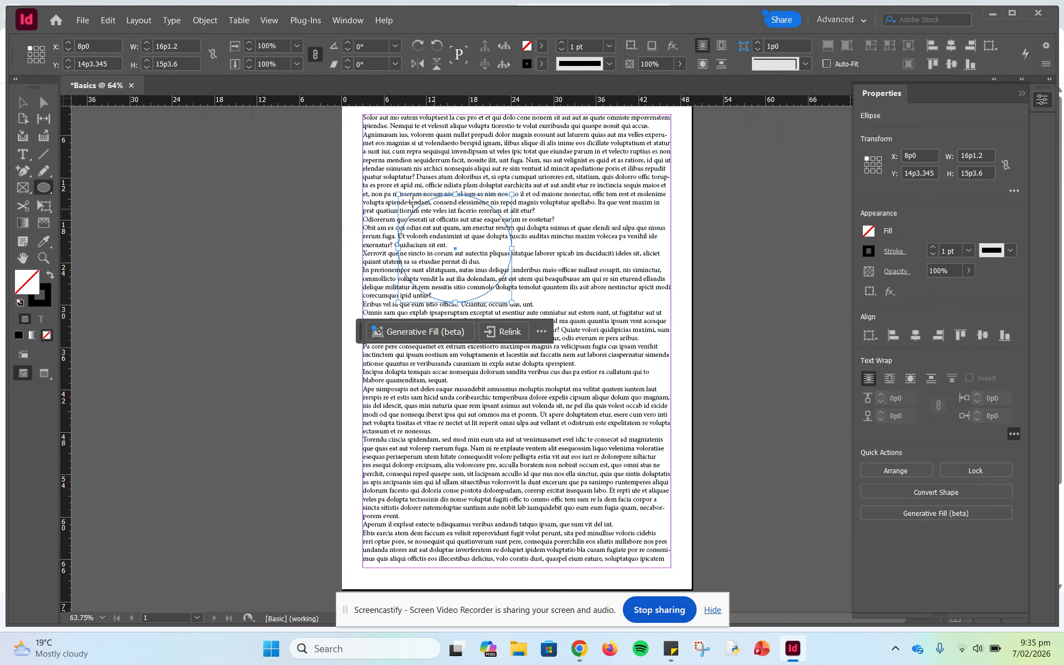
Fill the ellipse with the green swatch C=75 M=5 Y=100
{"action": "left_click", "coordinate": [23, 103]}
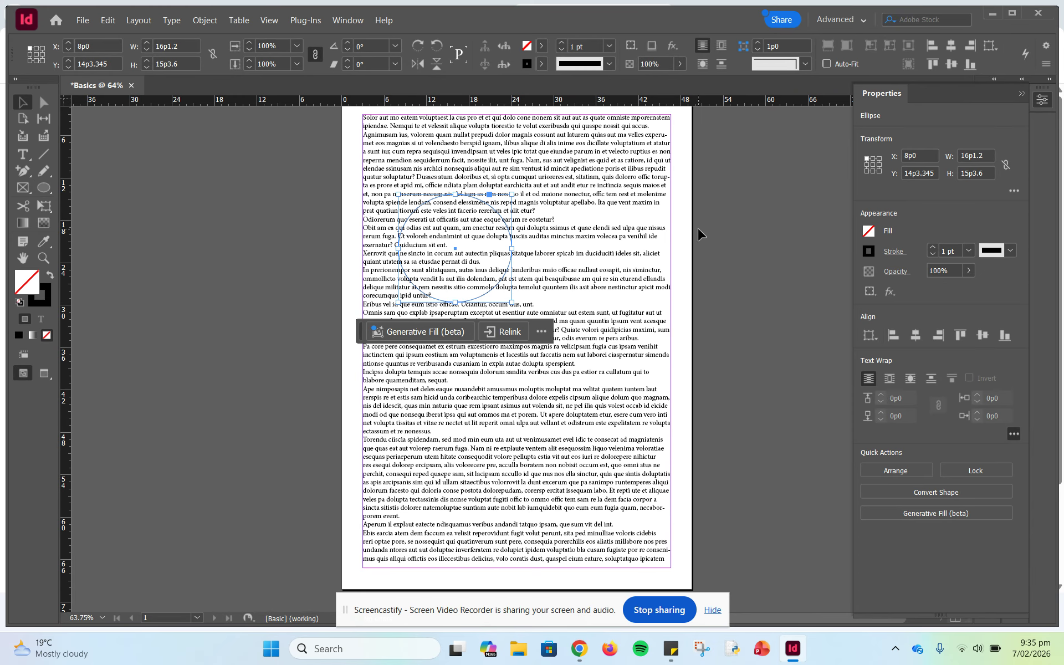
{"action": "left_click", "coordinate": [868, 232]}
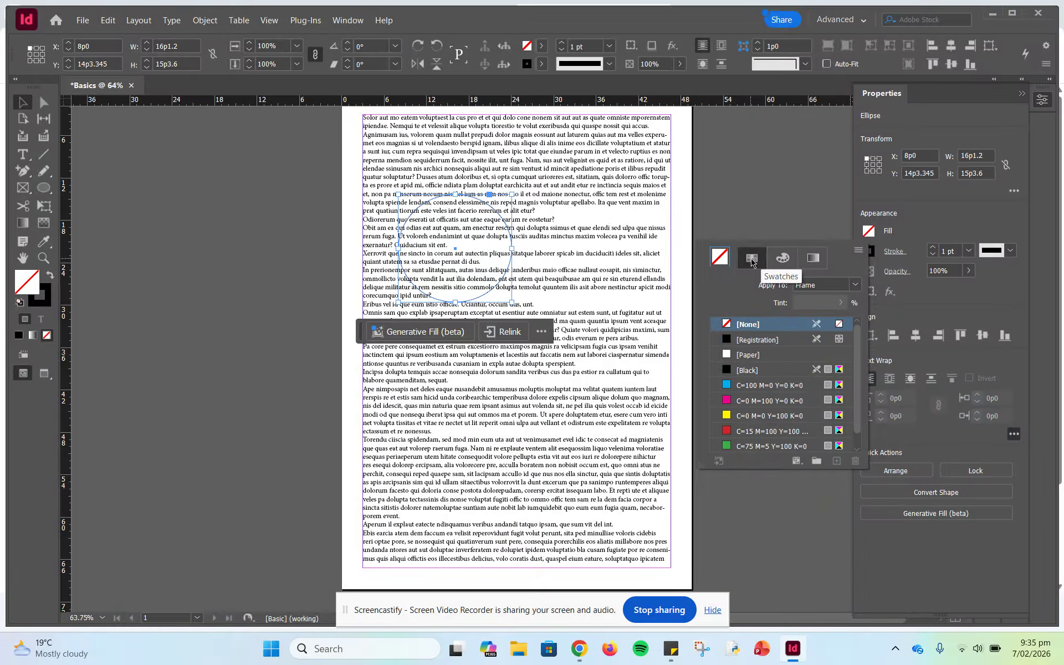
{"action": "left_click", "coordinate": [727, 446]}
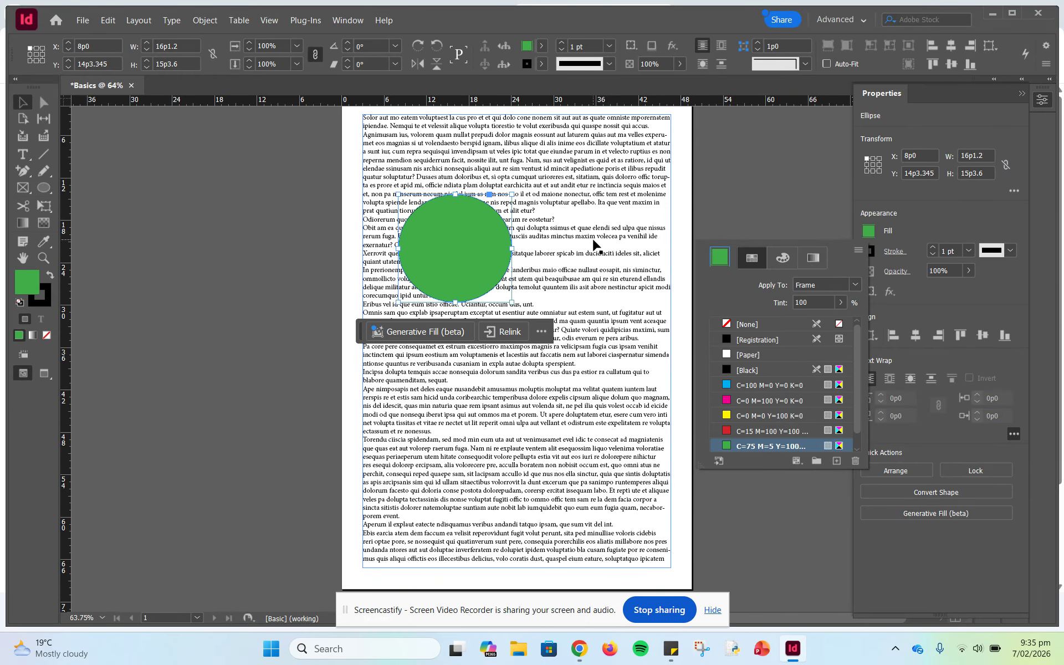
{"action": "left_click", "coordinate": [593, 240]}
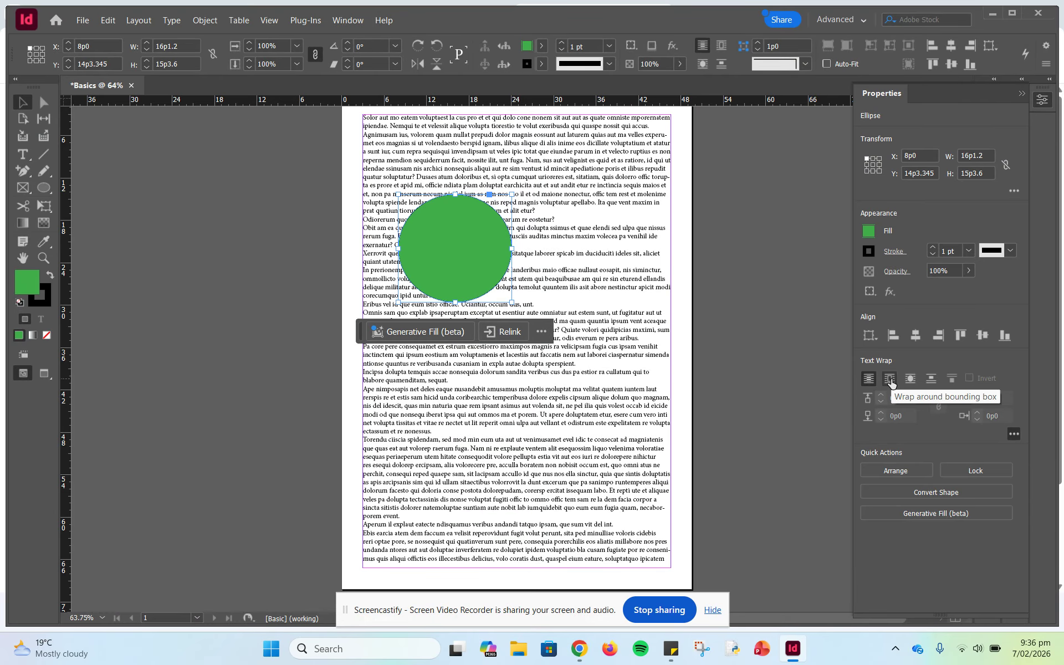
Try the bounding box, object shape, jump object and jump to next column text wraps on the green ellipse
{"action": "left_click", "coordinate": [889, 381]}
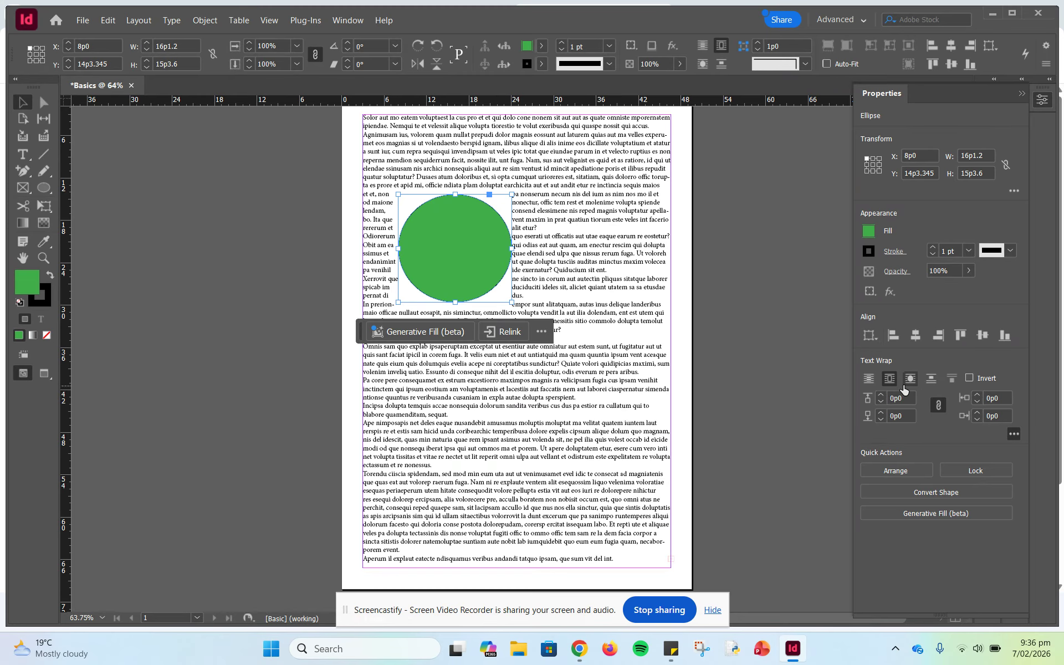
{"action": "left_click", "coordinate": [911, 382]}
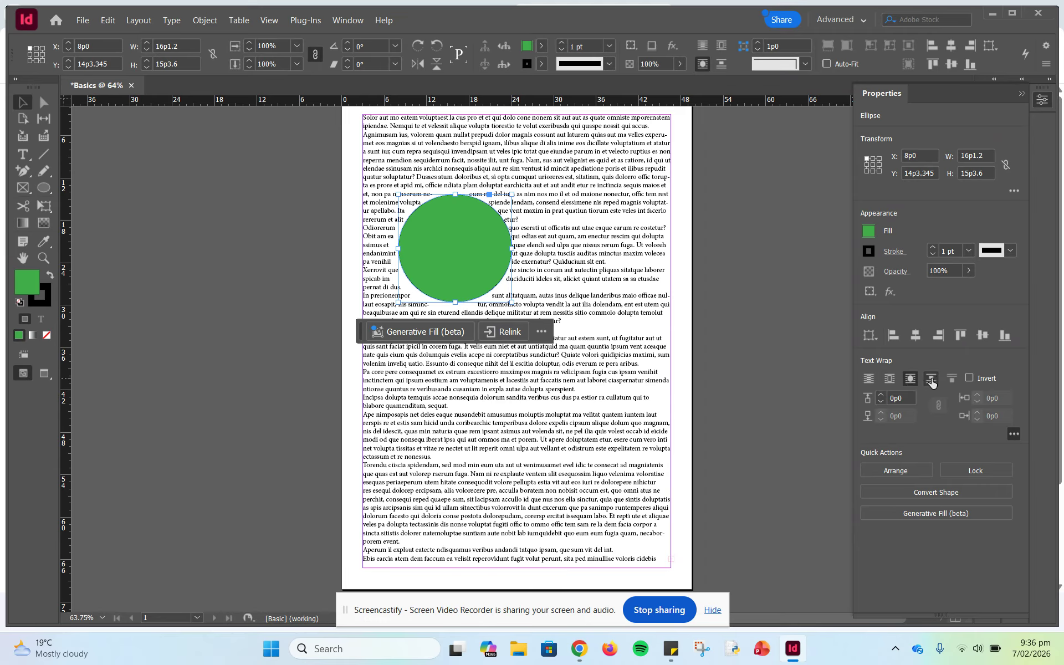
{"action": "left_click", "coordinate": [931, 379]}
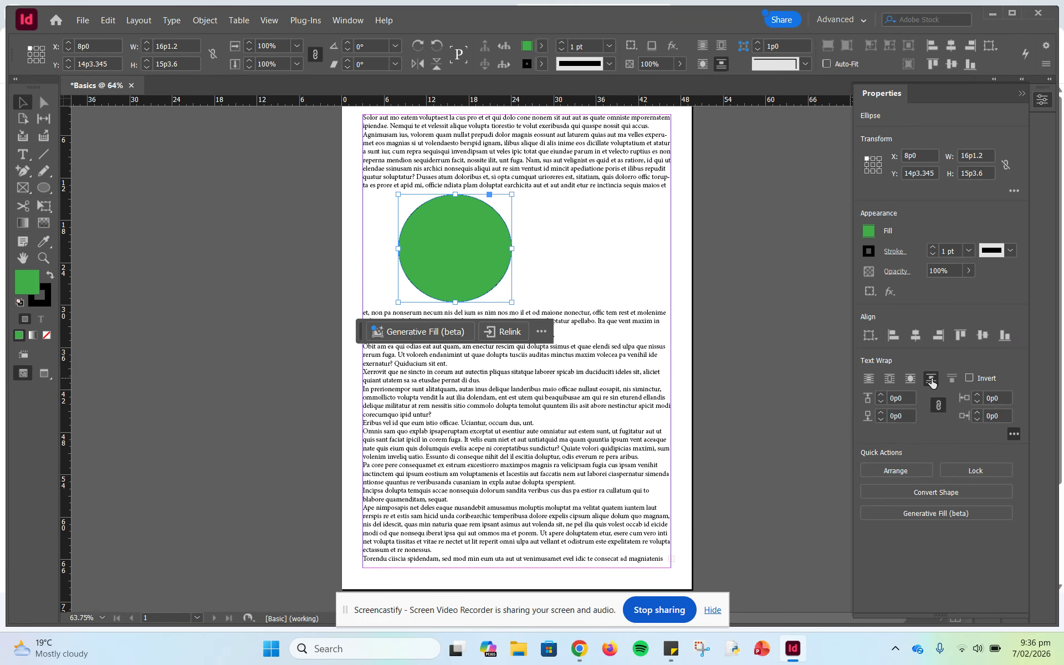
{"action": "left_click", "coordinate": [951, 380]}
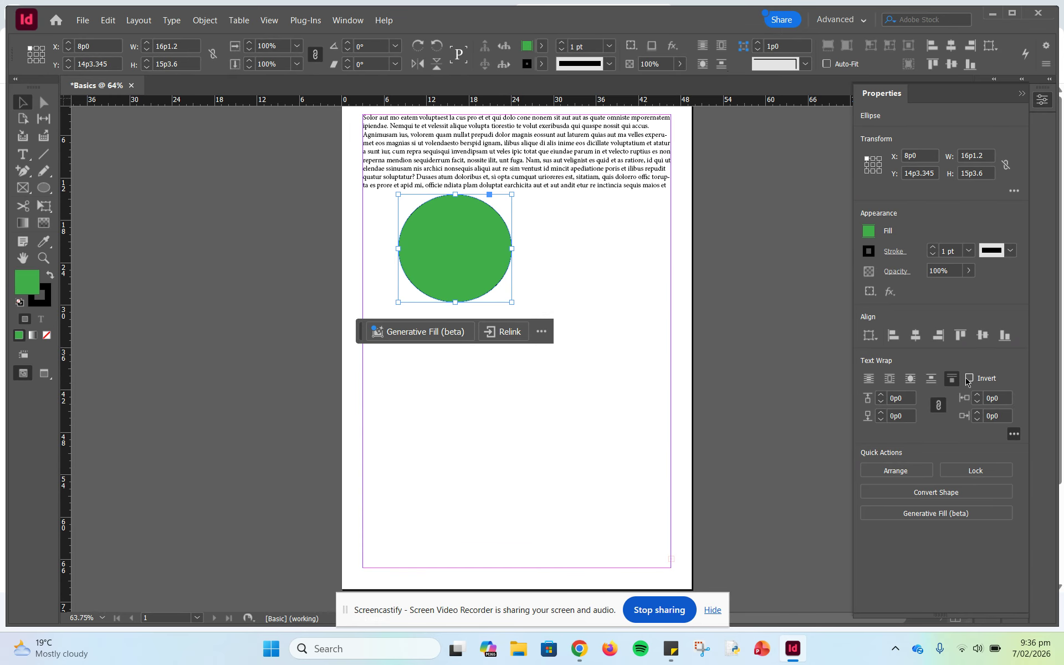
{"action": "left_click", "coordinate": [931, 379]}
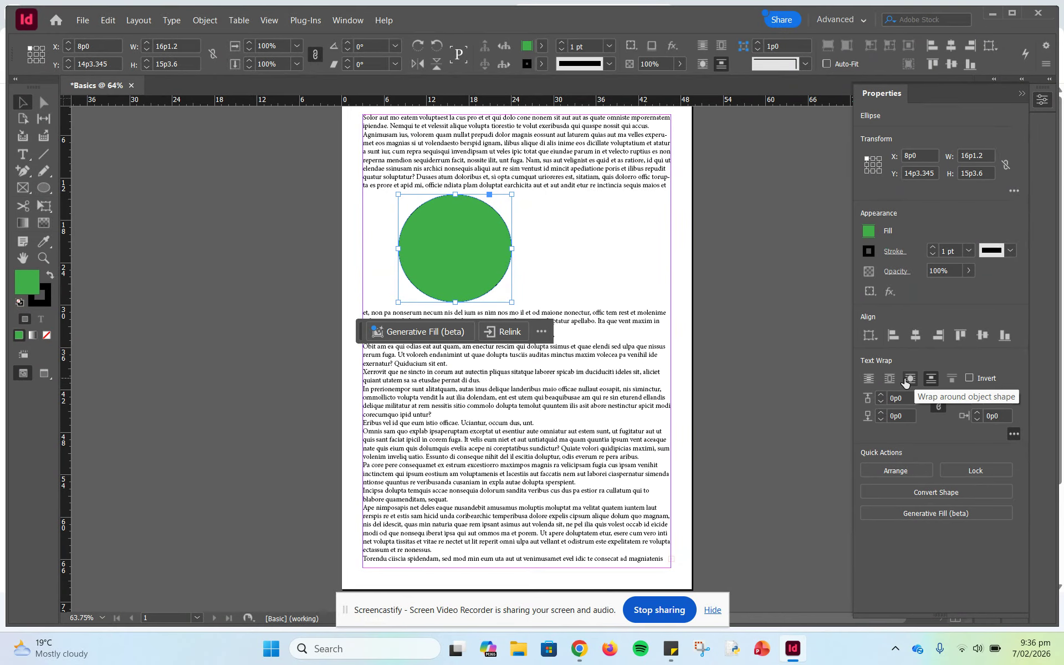
Wrap the body text around the ellipse's object shape with an offset of 0p11
{"action": "left_click", "coordinate": [910, 380]}
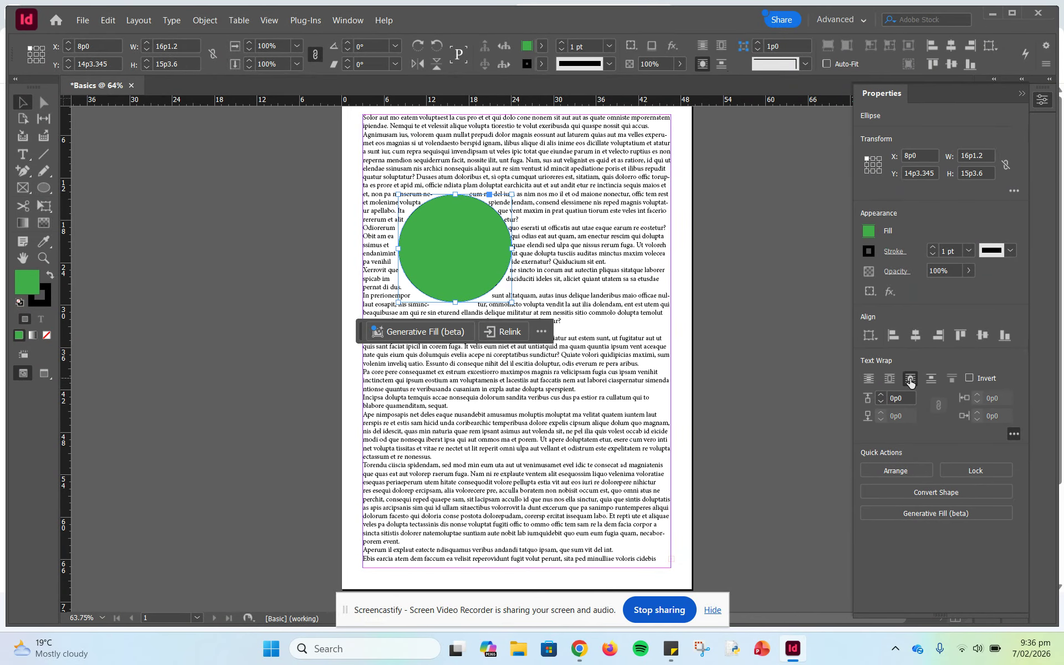
{"action": "left_click", "coordinate": [881, 395]}
{"action": "left_click", "coordinate": [881, 395]}
{"action": "left_click", "coordinate": [881, 395]}
{"action": "left_click", "coordinate": [881, 395]}
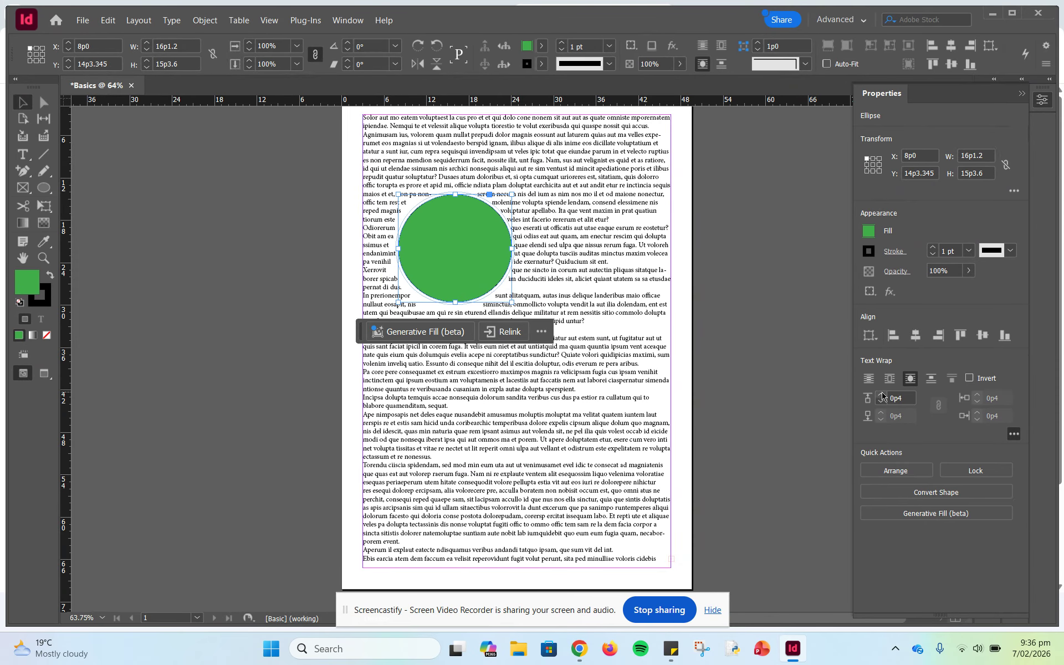
{"action": "left_click", "coordinate": [881, 396]}
{"action": "left_click", "coordinate": [881, 395]}
{"action": "left_click", "coordinate": [882, 395]}
{"action": "left_click", "coordinate": [881, 395]}
{"action": "left_click", "coordinate": [881, 395]}
{"action": "left_click", "coordinate": [881, 395]}
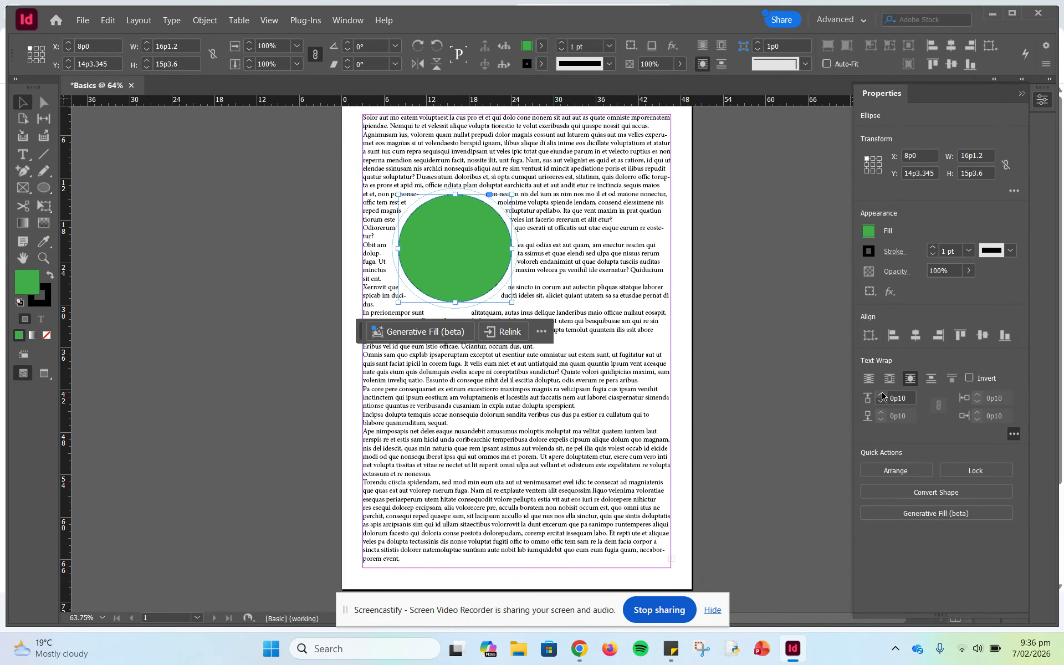
{"action": "left_click", "coordinate": [881, 396]}
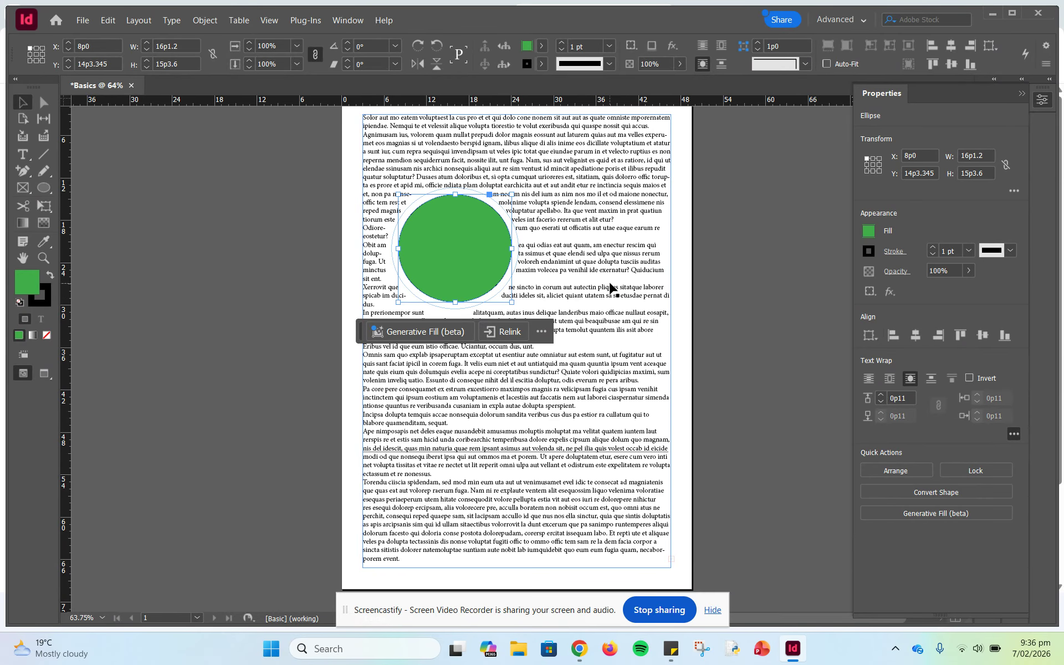
{"action": "left_click", "coordinate": [602, 281]}
{"action": "left_click", "coordinate": [457, 278]}
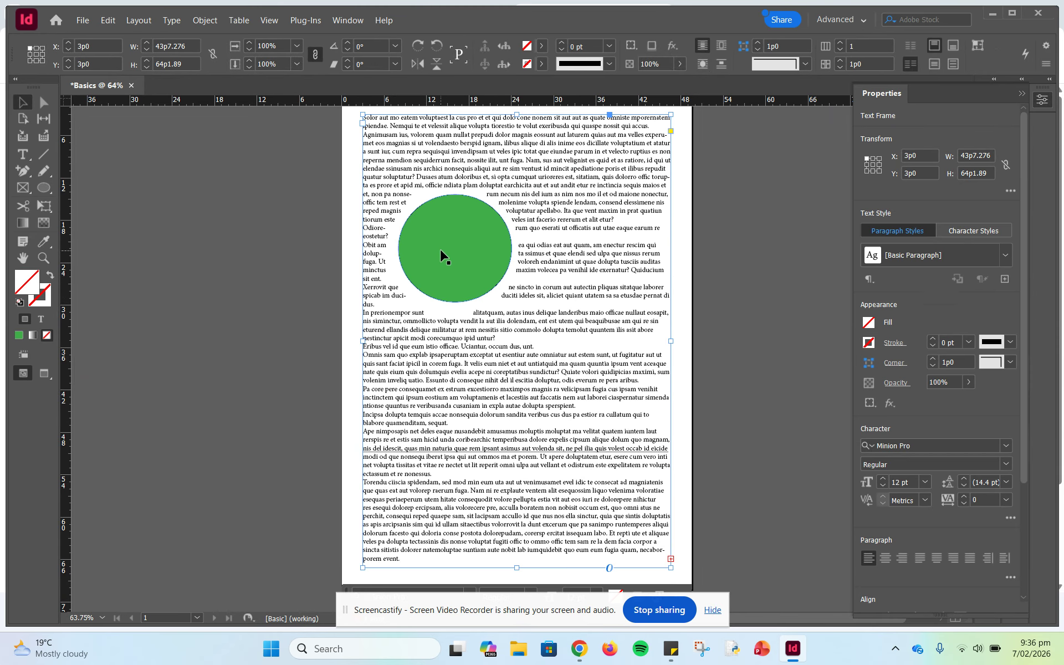
{"action": "left_click", "coordinate": [468, 246]}
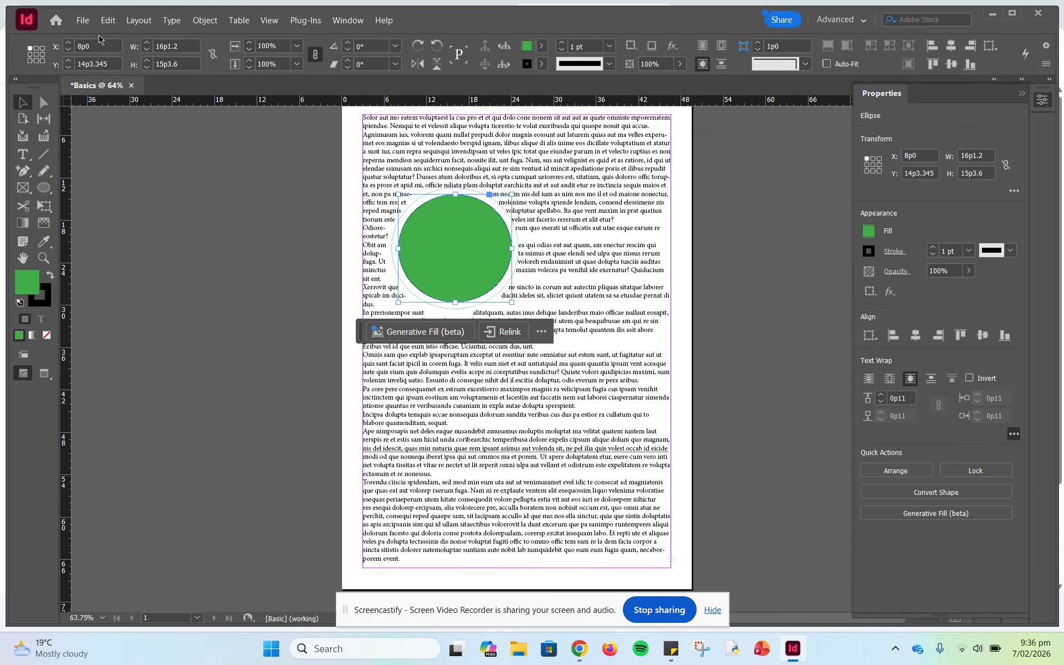
{"action": "left_click", "coordinate": [82, 21]}
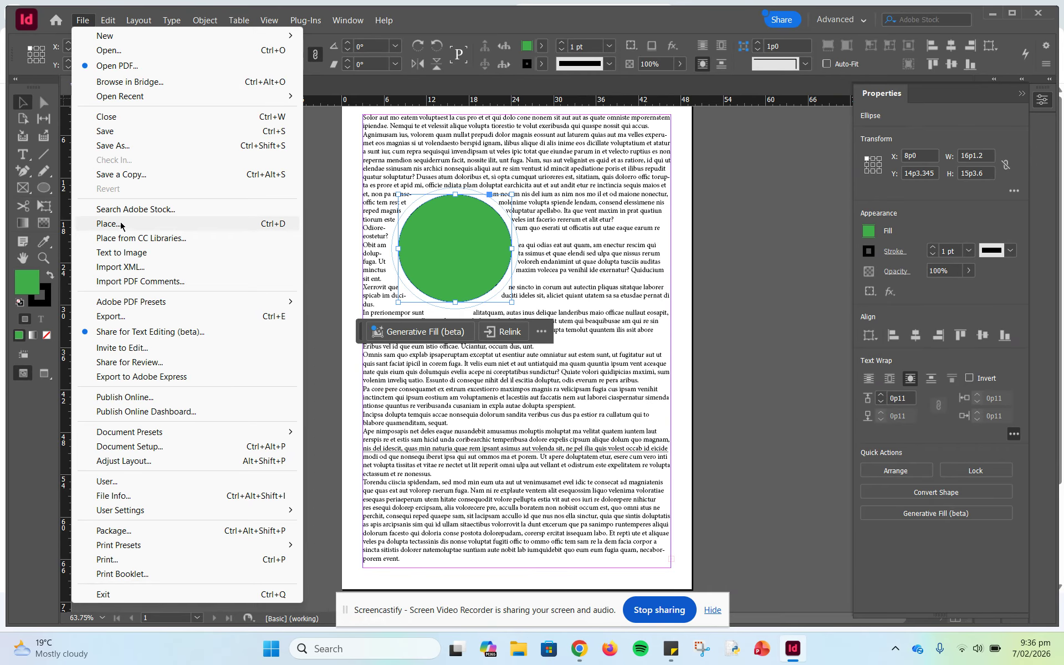
{"action": "left_click", "coordinate": [104, 225]}
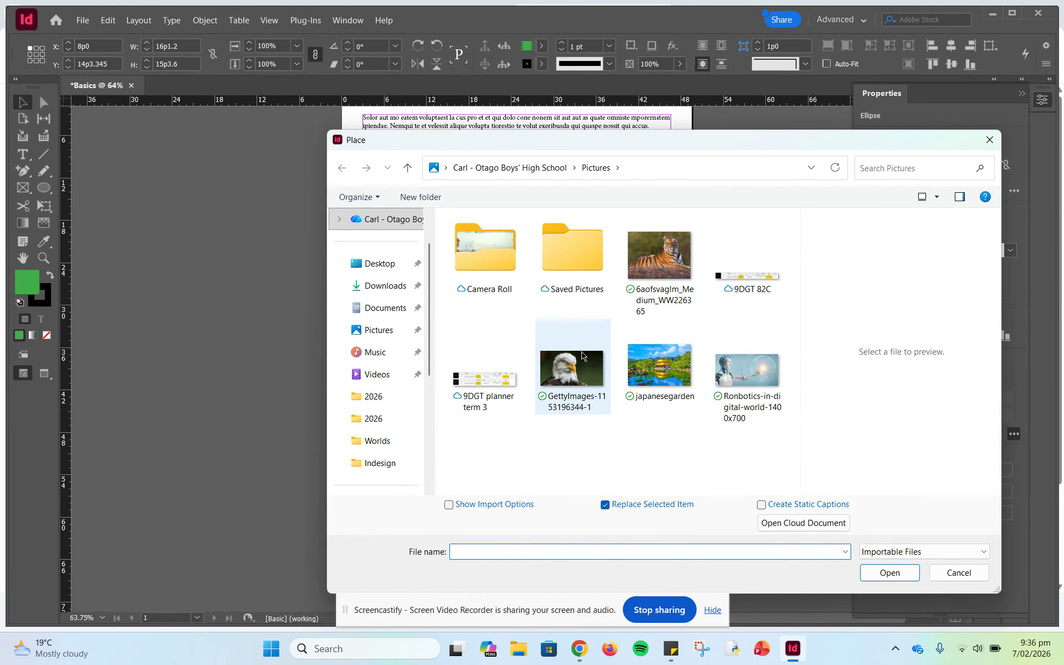
{"action": "left_click", "coordinate": [582, 356]}
{"action": "left_click", "coordinate": [885, 575]}
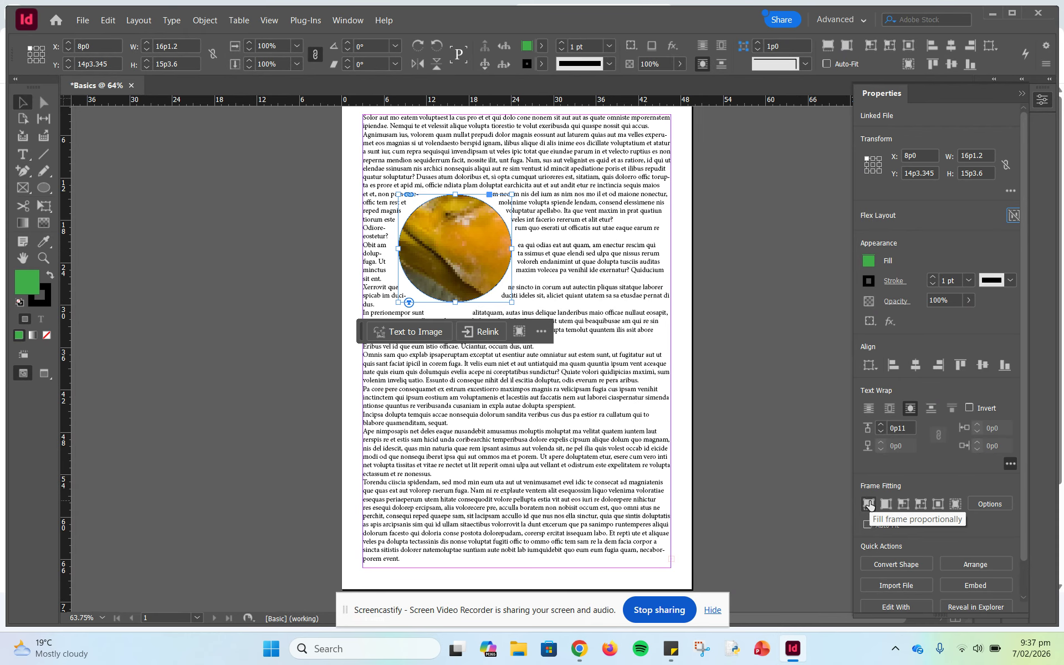
Make the eagle image fill its elliptical frame proportionally and adjust its position within the frame
{"action": "left_click", "coordinate": [869, 504]}
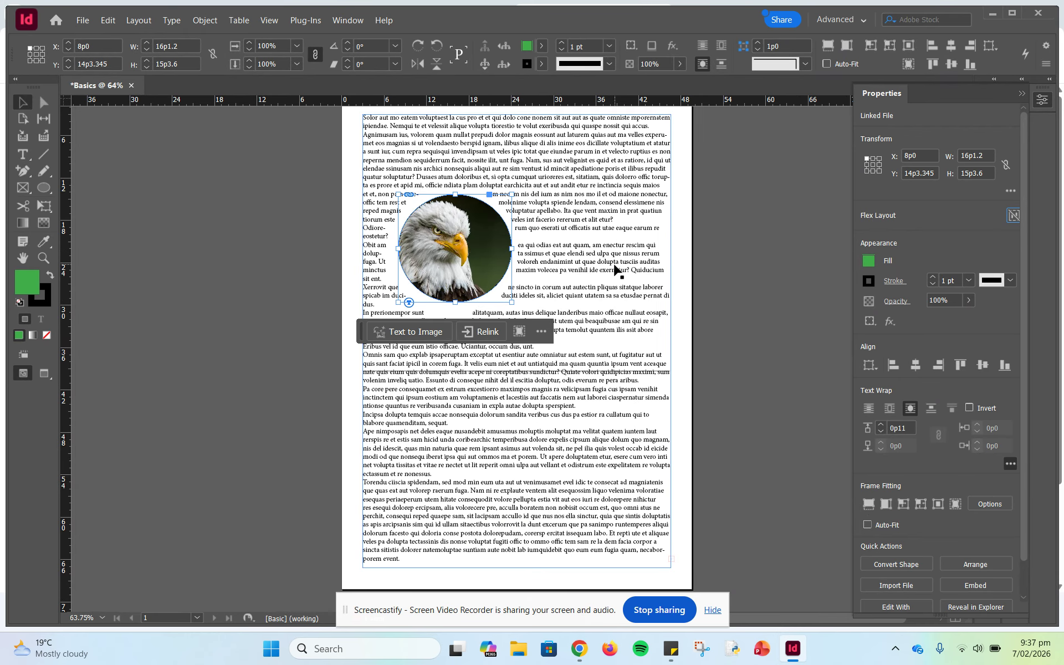
{"action": "left_click", "coordinate": [603, 277]}
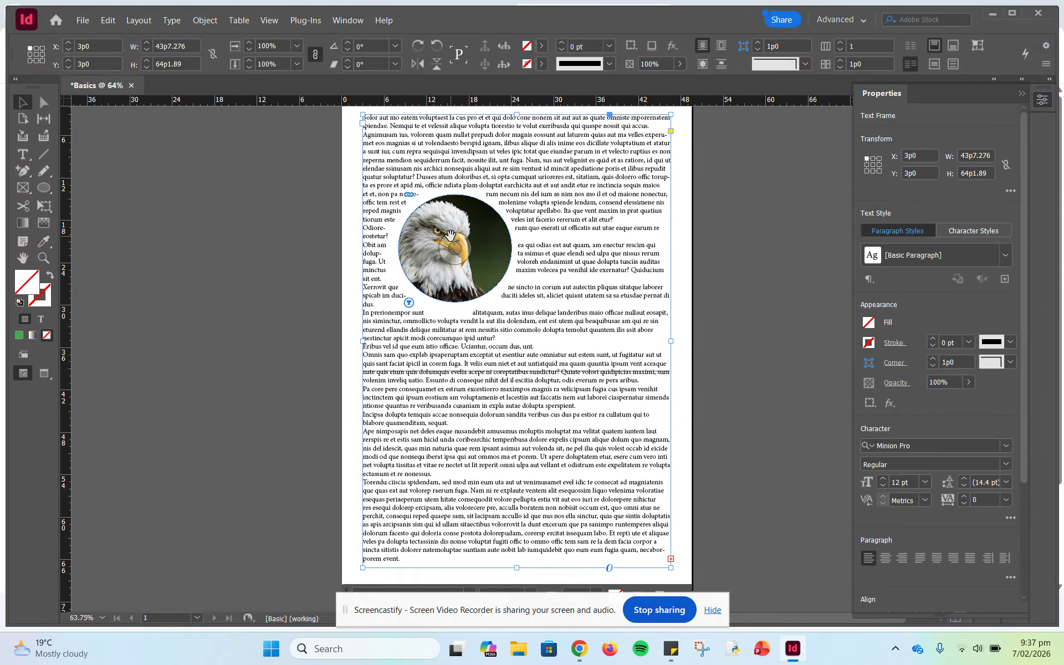
{"action": "mouse_move", "coordinate": [473, 242]}
{"action": "left_mouse_down"}
{"action": "mouse_move", "coordinate": [456, 241]}
{"action": "mouse_move", "coordinate": [473, 258]}
{"action": "left_mouse_up"}
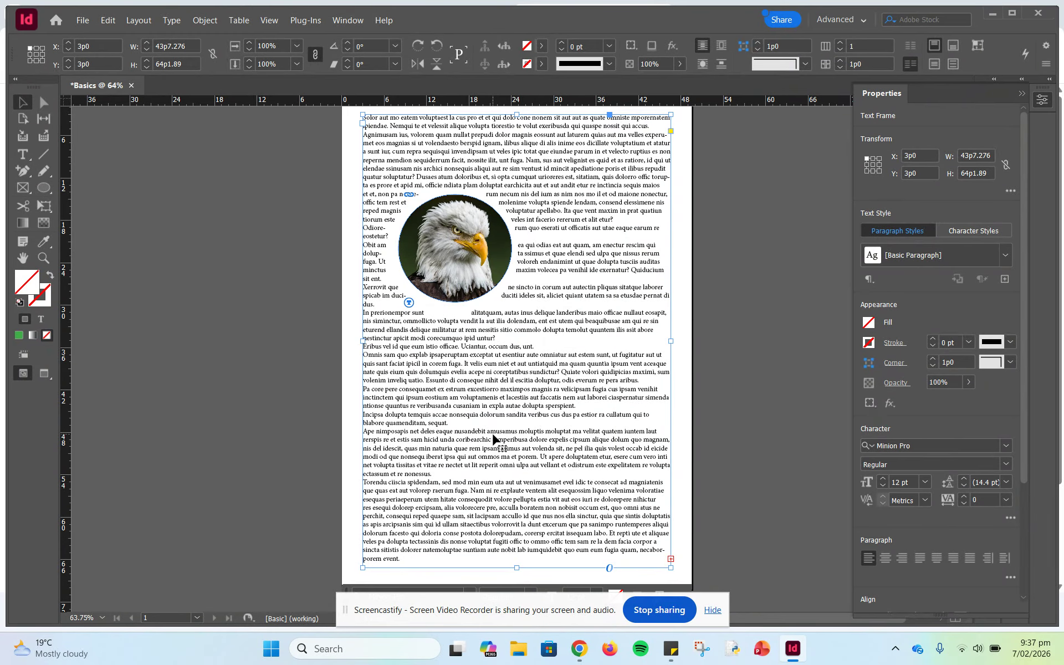
Draw a polygon about 12p6 wide and 12p0 high over the lower-right part of the body text
{"action": "left_click", "coordinate": [44, 191]}
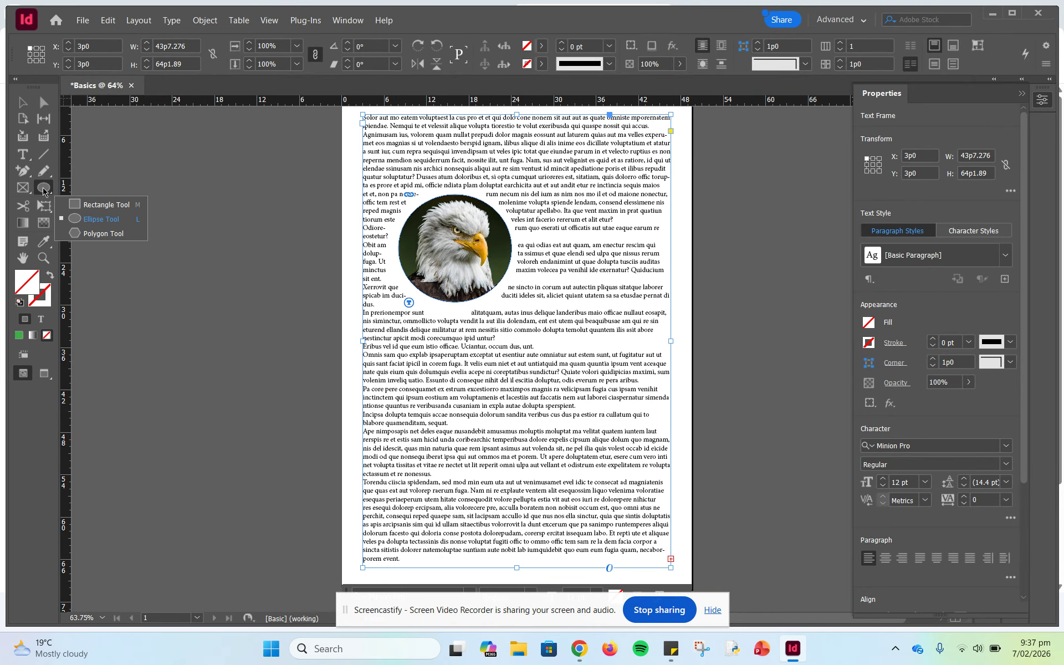
{"action": "left_click", "coordinate": [73, 237]}
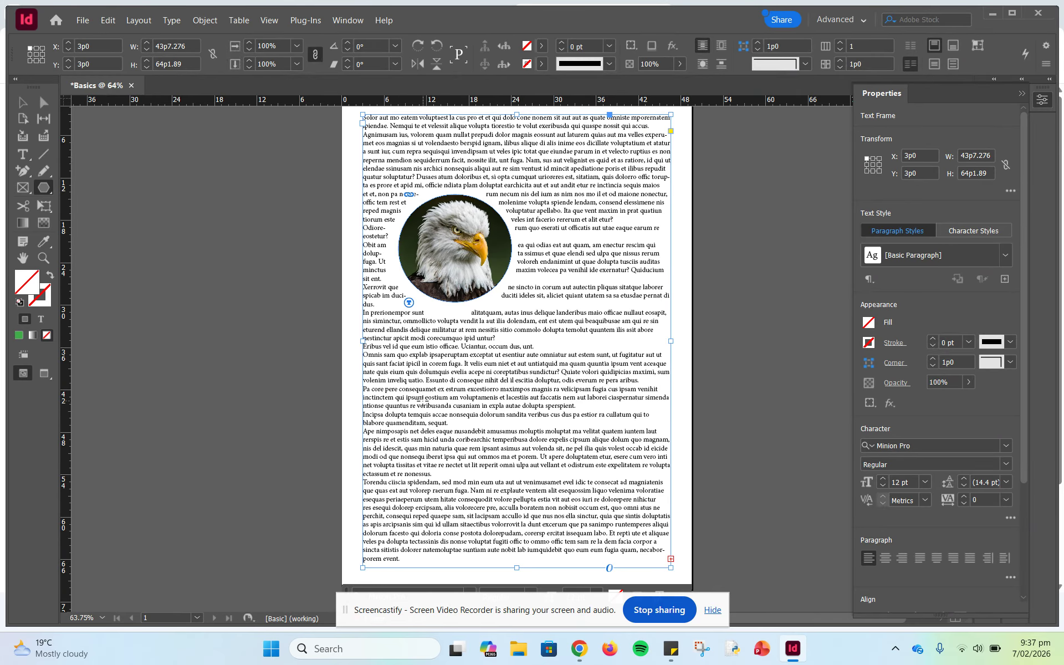
{"action": "left_click_drag", "start_coordinate": [537, 380], "coordinate": [626, 465]}
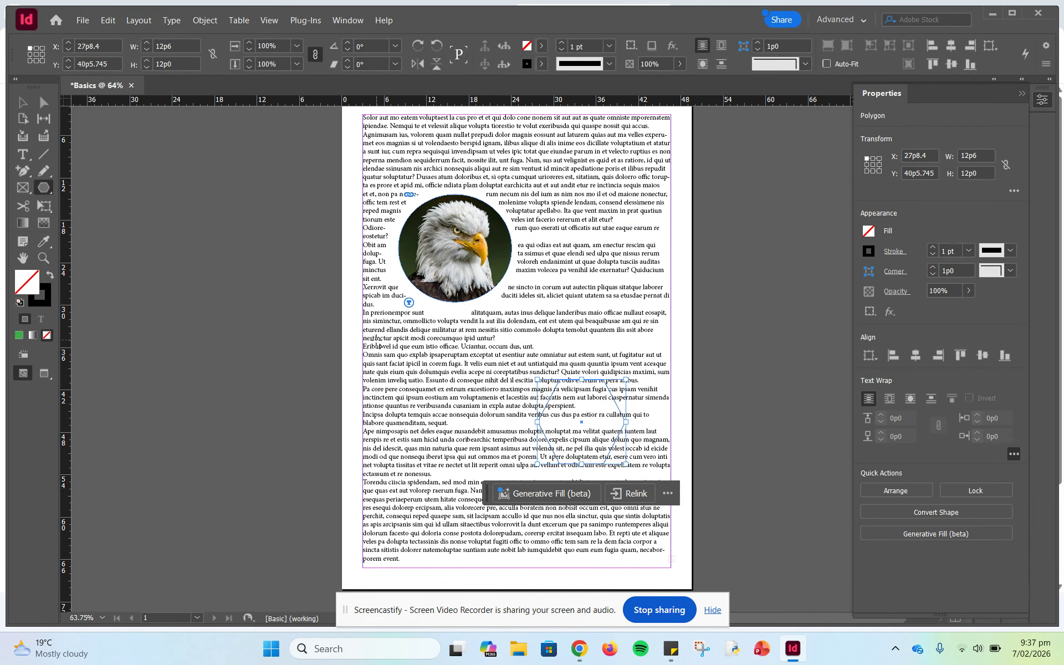
Convert the new polygon's shape to a triangle
{"action": "left_click", "coordinate": [22, 103]}
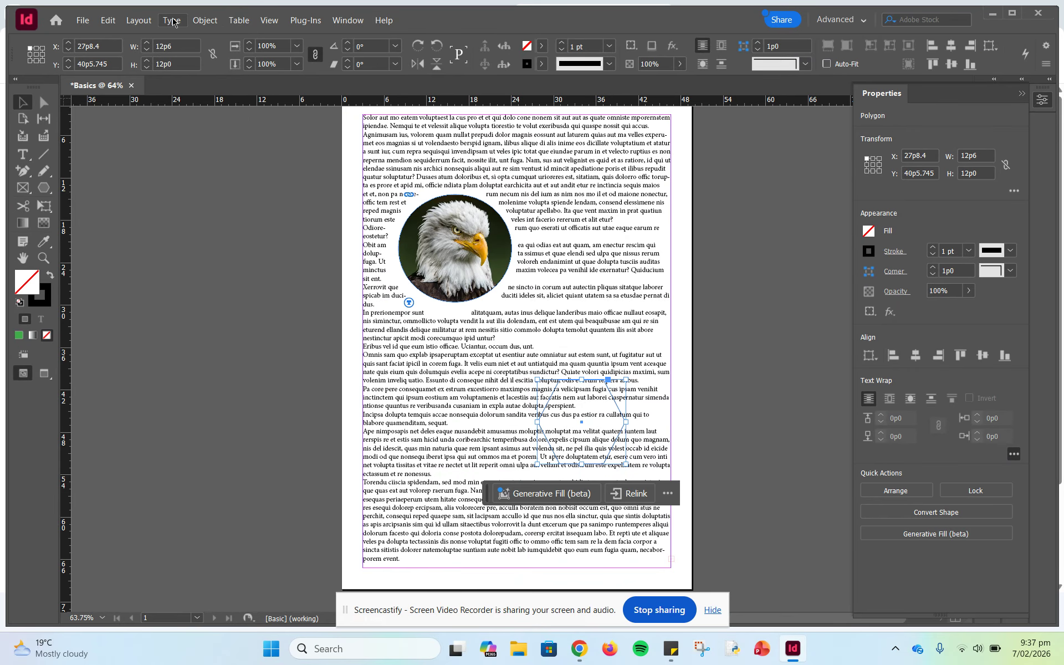
{"action": "left_click", "coordinate": [205, 21]}
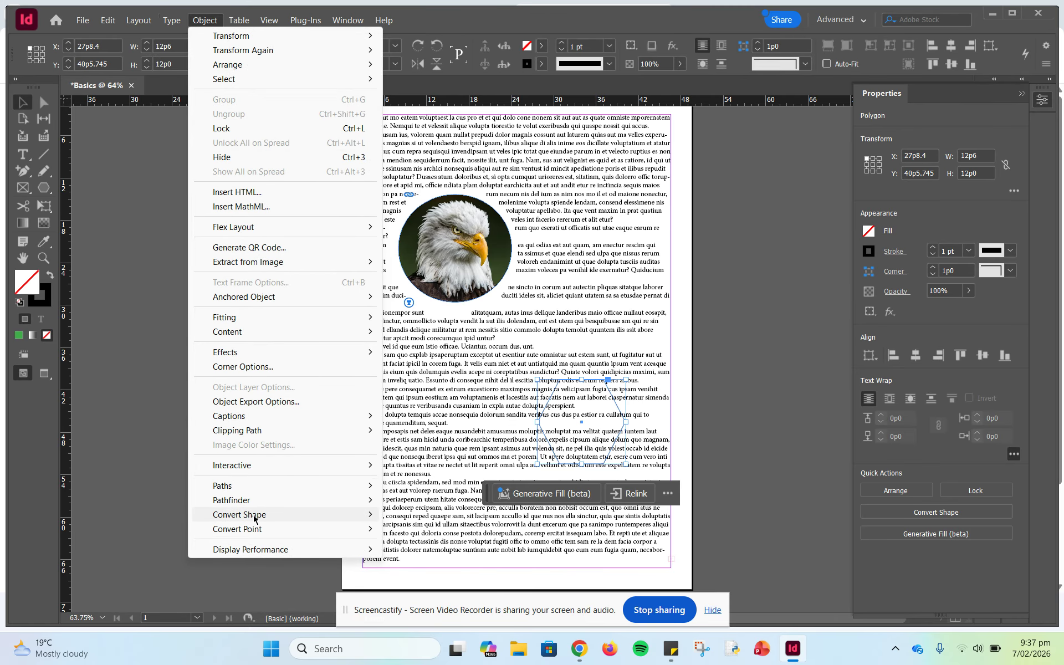
{"action": "mouse_move", "coordinate": [255, 519]}
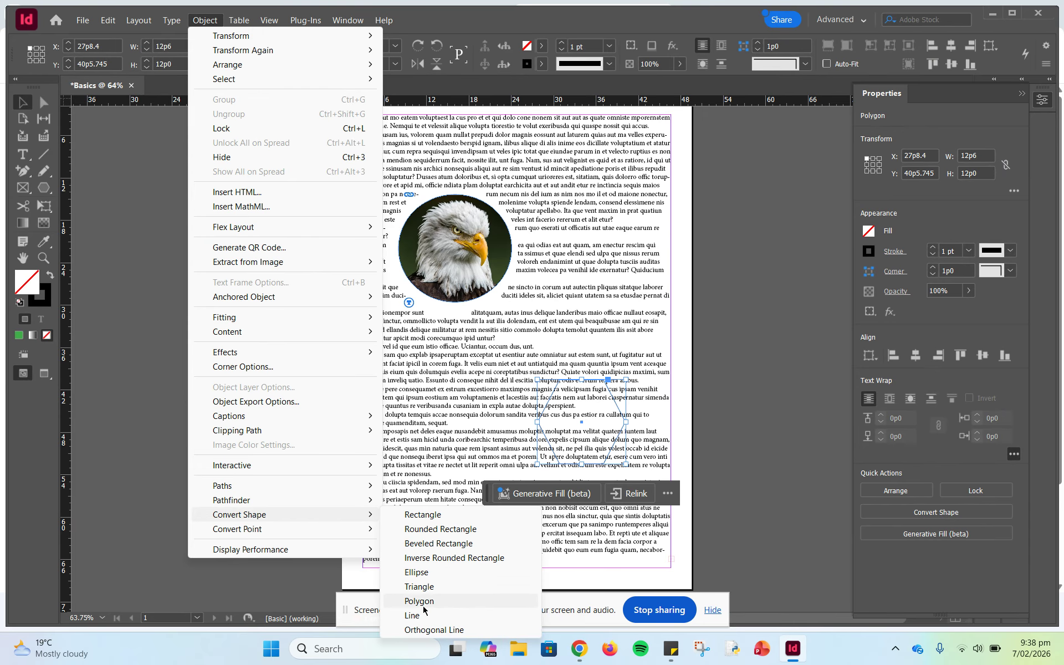
{"action": "left_click", "coordinate": [419, 586]}
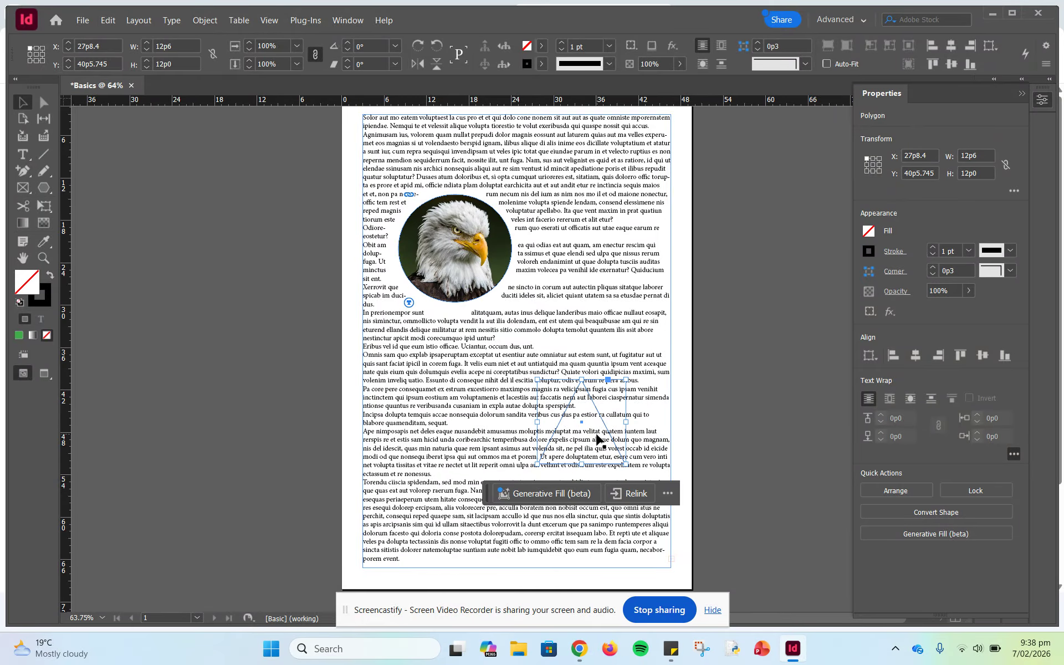
Fill the triangle with the cyan swatch C=100 M=0 Y=0 K=0 and set its stroke weight to 8 pt
{"action": "left_click", "coordinate": [871, 232]}
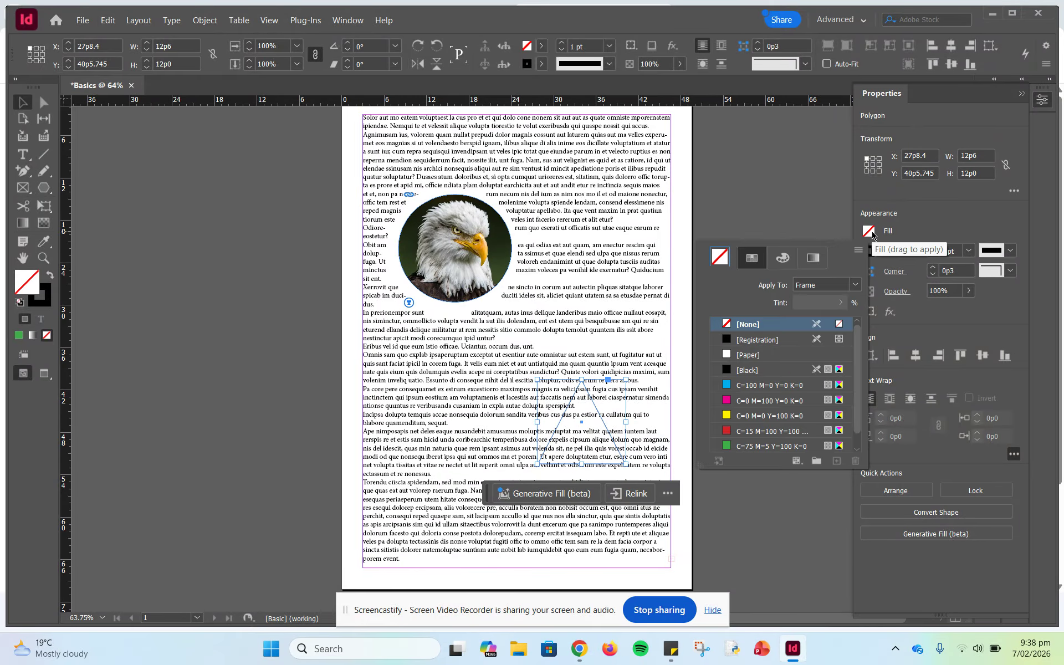
{"action": "left_click", "coordinate": [725, 386]}
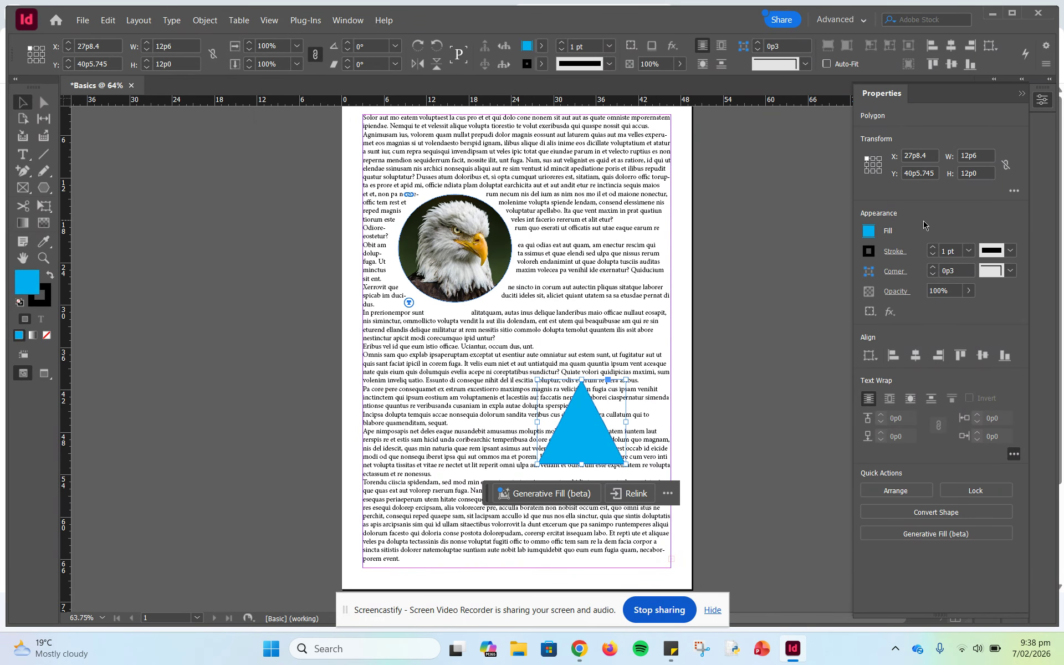
{"action": "left_click", "coordinate": [893, 253]}
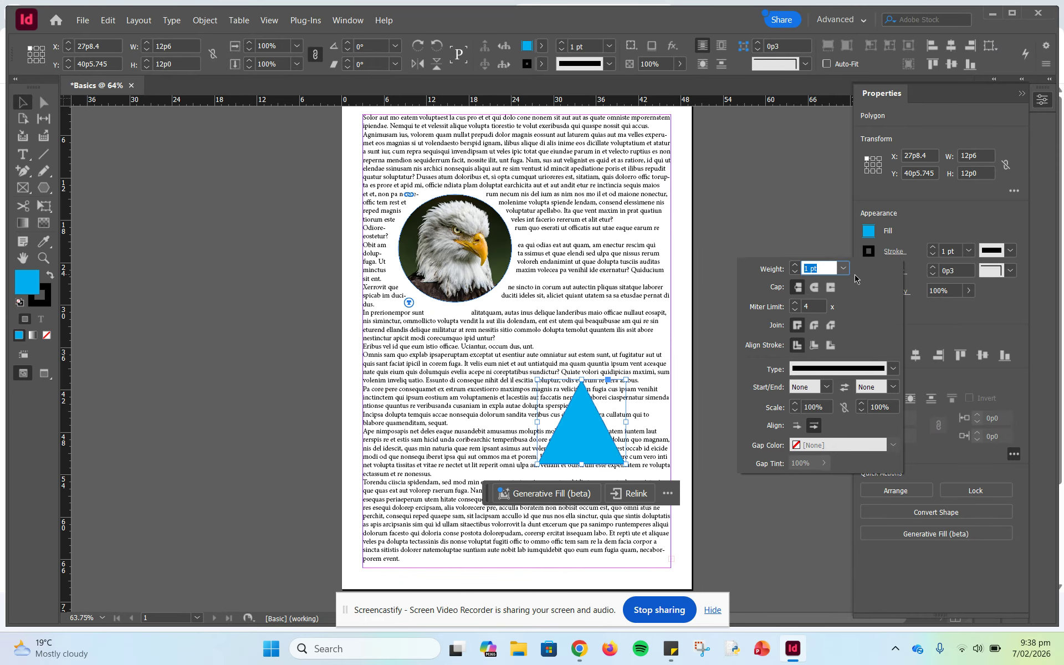
{"action": "left_click", "coordinate": [795, 266]}
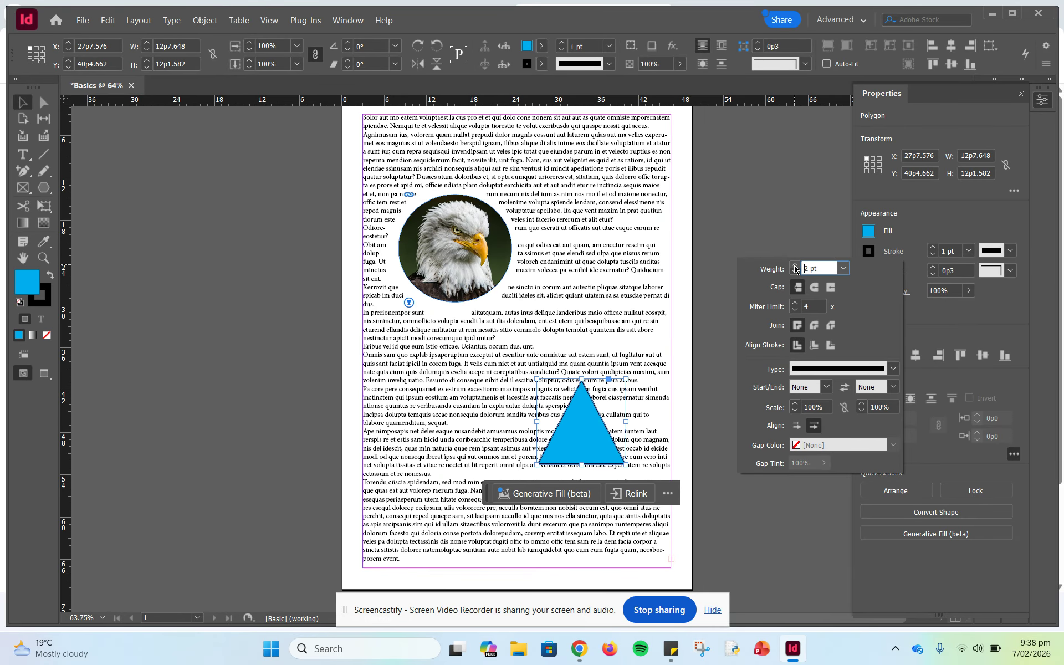
{"action": "left_click", "coordinate": [795, 266]}
{"action": "left_click", "coordinate": [794, 266]}
{"action": "left_click", "coordinate": [795, 266]}
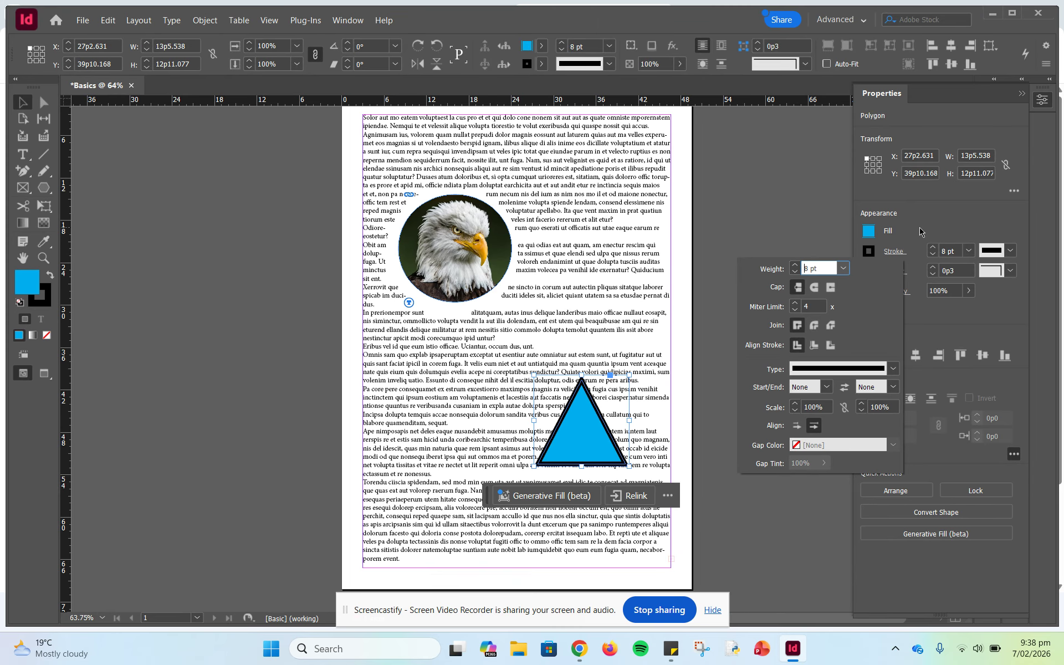
Color the triangle's stroke with the red C=15 M=100 Y=100 swatch and set its stroke type to Wavy
{"action": "left_click", "coordinate": [868, 252]}
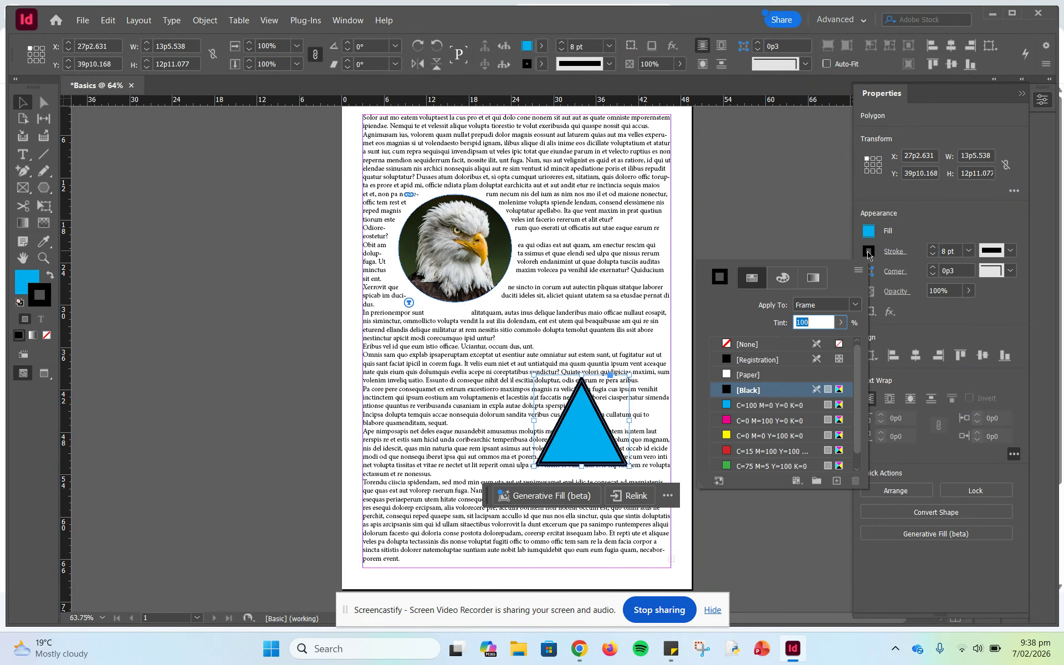
{"action": "left_click", "coordinate": [729, 453]}
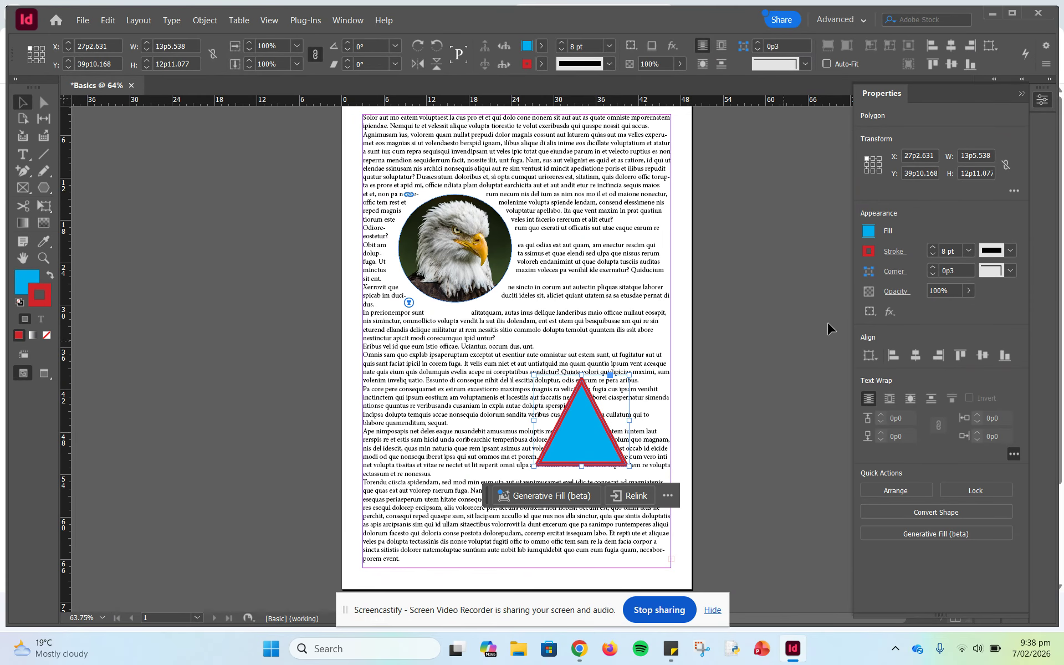
{"action": "left_click", "coordinate": [1011, 251]}
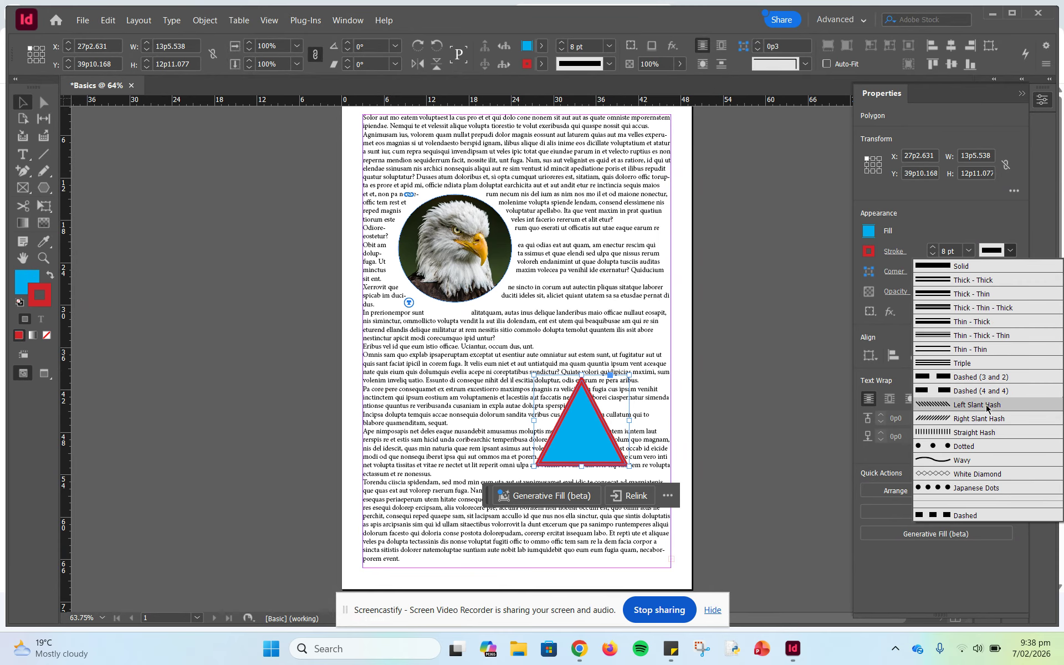
{"action": "left_click", "coordinate": [929, 461]}
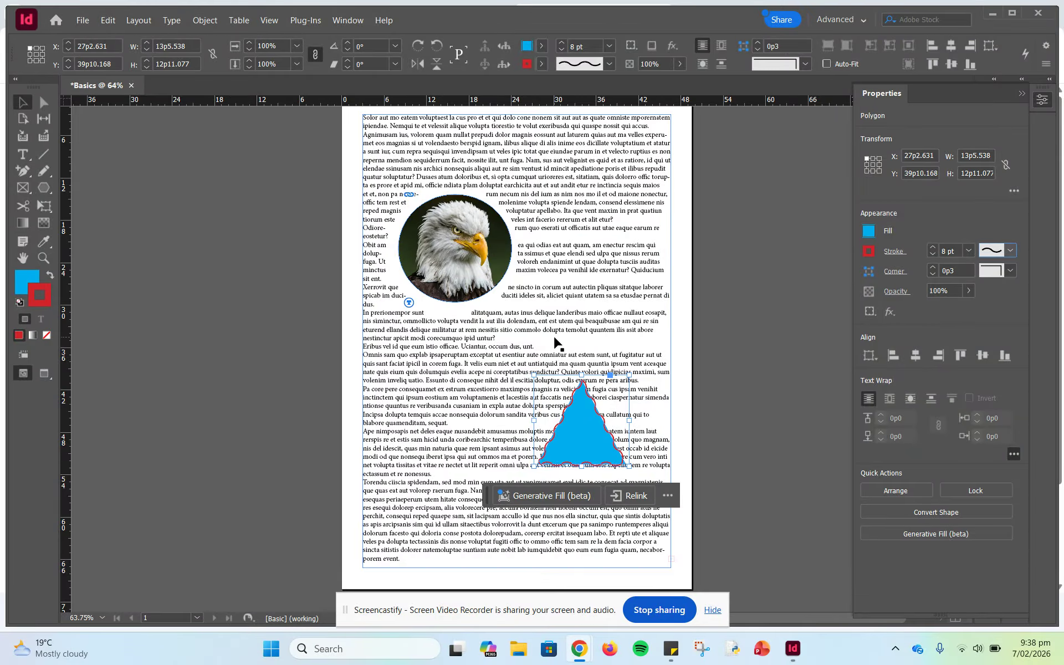
{"action": "left_click", "coordinate": [518, 373]}
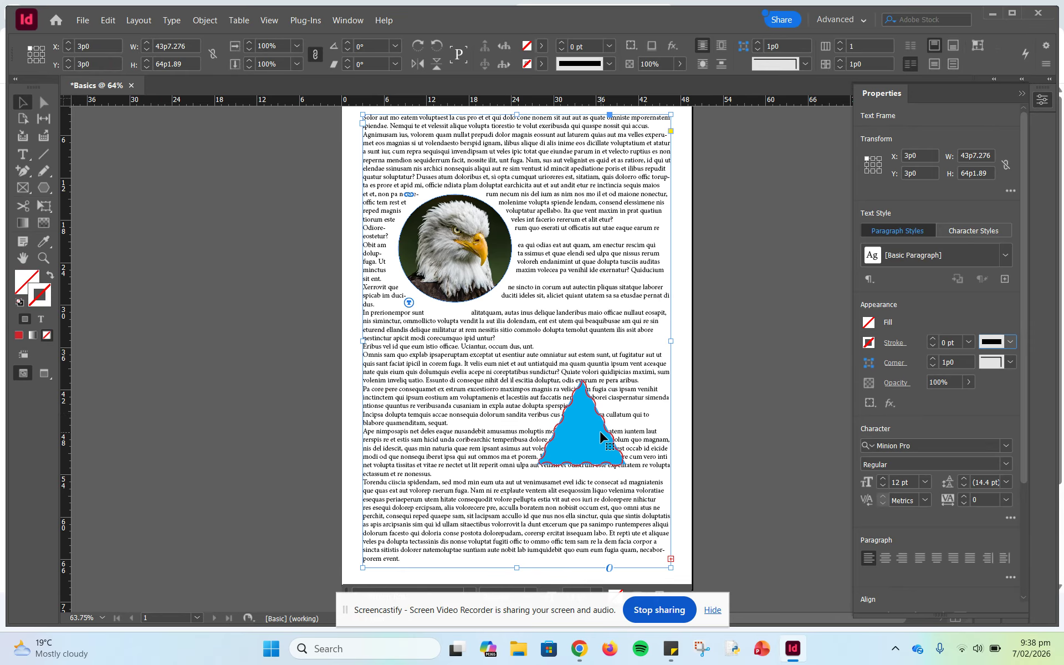
{"action": "left_click", "coordinate": [600, 430]}
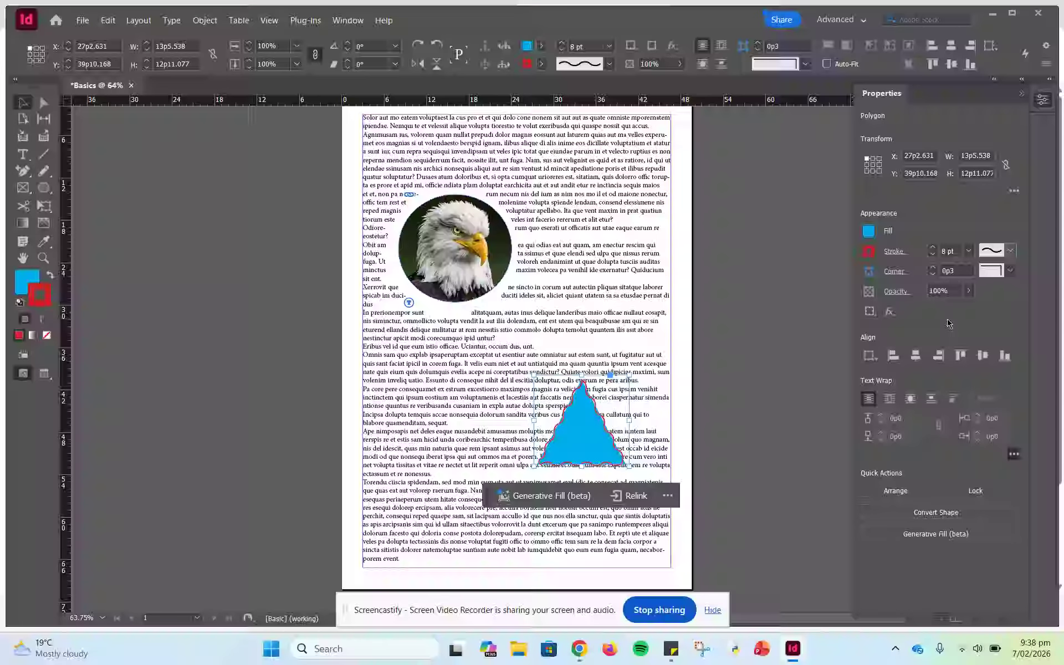
Increase the triangle's wavy stroke weight to 15 pt
{"action": "left_click", "coordinate": [933, 247]}
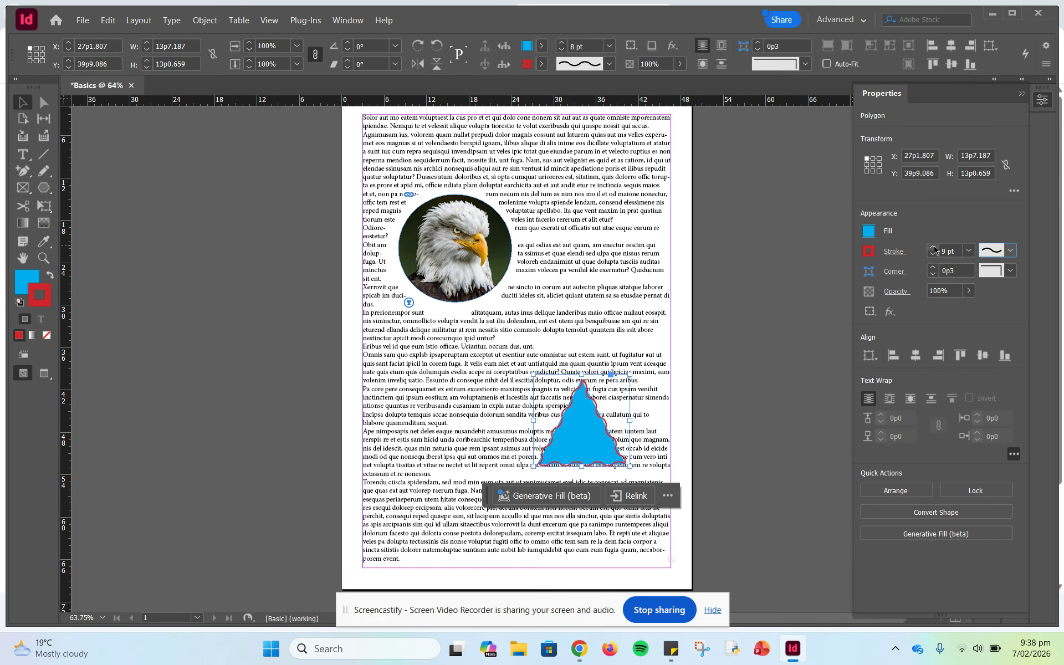
{"action": "left_click", "coordinate": [933, 247]}
{"action": "left_click", "coordinate": [933, 247]}
{"action": "left_click", "coordinate": [933, 247]}
{"action": "left_click", "coordinate": [933, 247]}
{"action": "left_click", "coordinate": [934, 247]}
{"action": "left_click", "coordinate": [933, 247]}
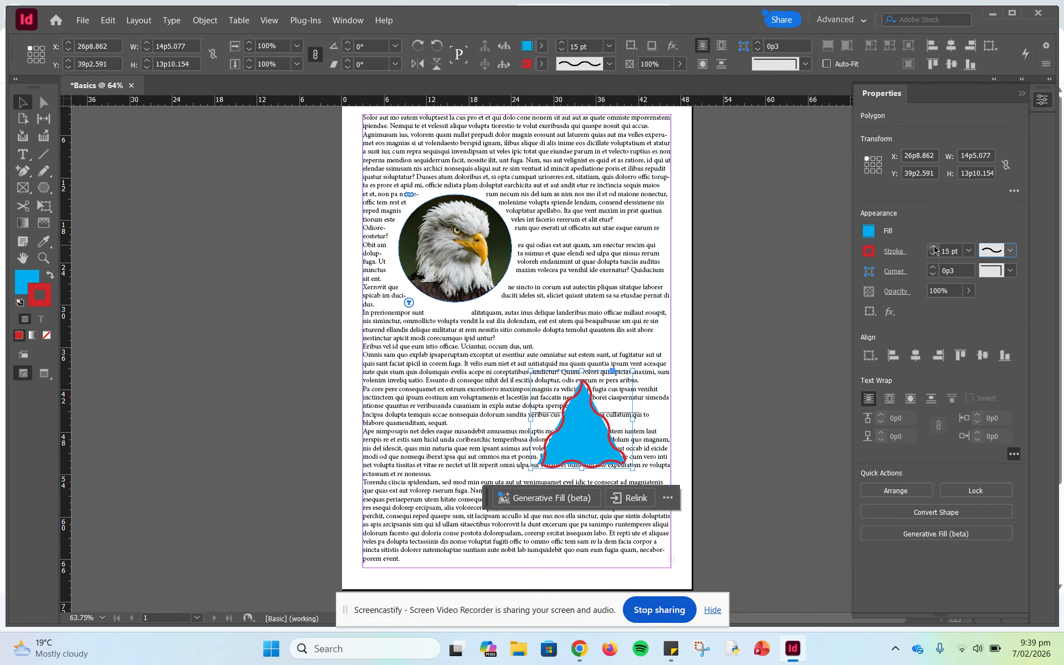
{"action": "left_click", "coordinate": [574, 331]}
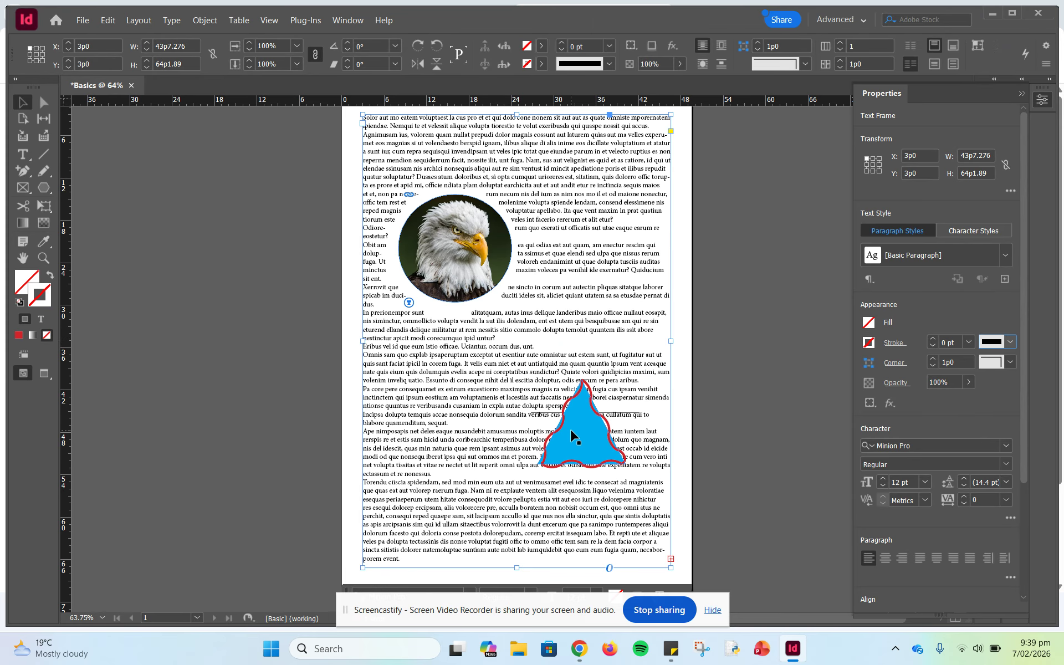
Wrap the body text around the triangle's object shape with a 0p4 offset
{"action": "left_click", "coordinate": [583, 441]}
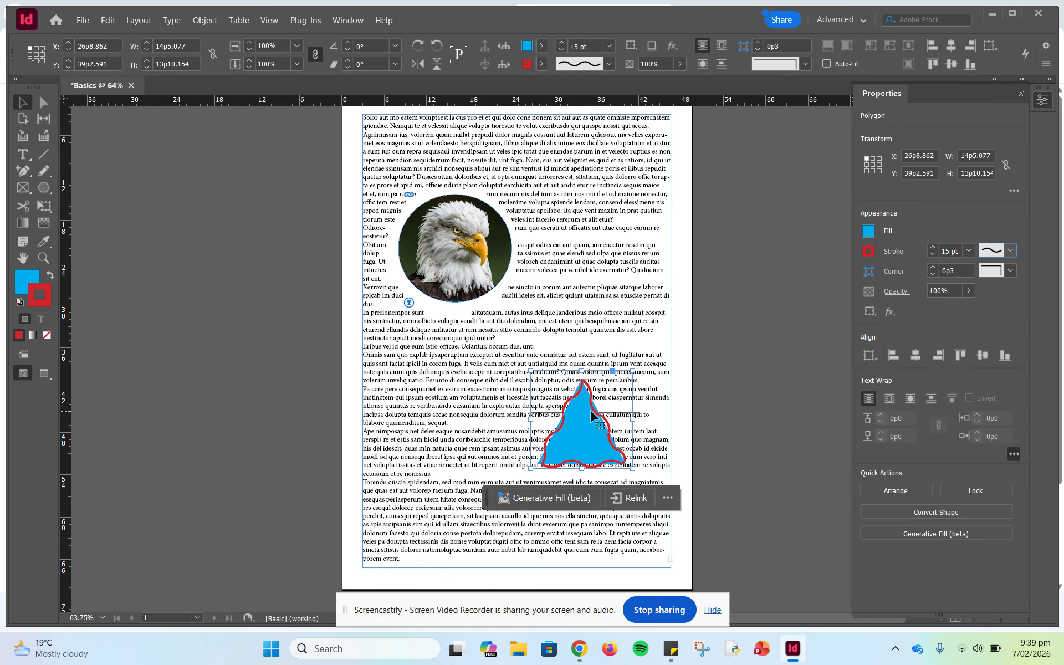
{"action": "left_click", "coordinate": [625, 400]}
{"action": "left_click", "coordinate": [565, 434]}
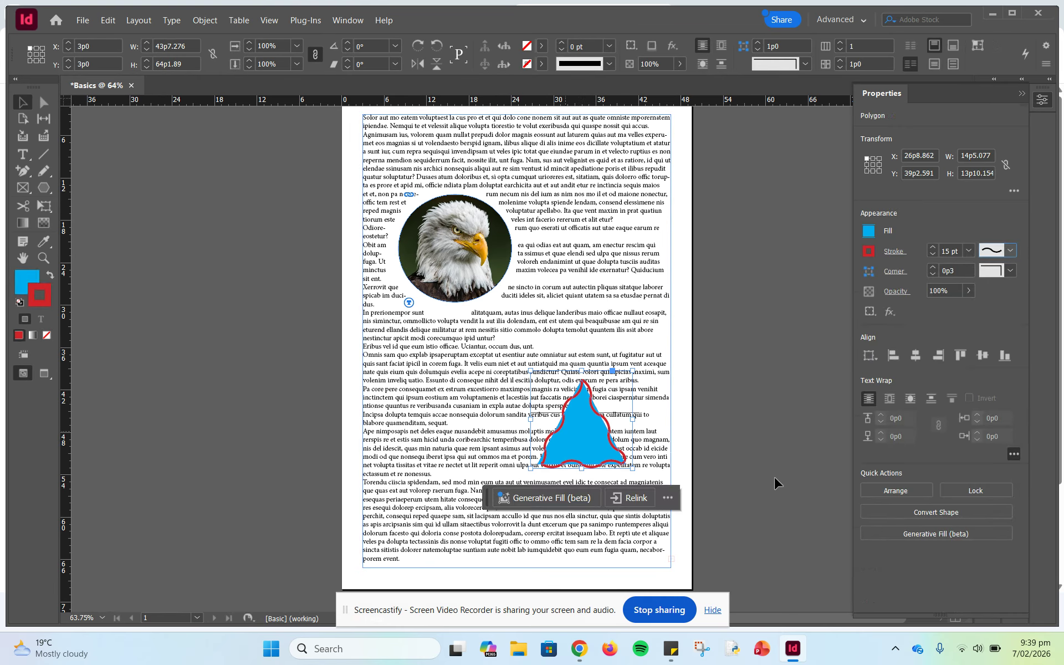
{"action": "left_click", "coordinate": [910, 399]}
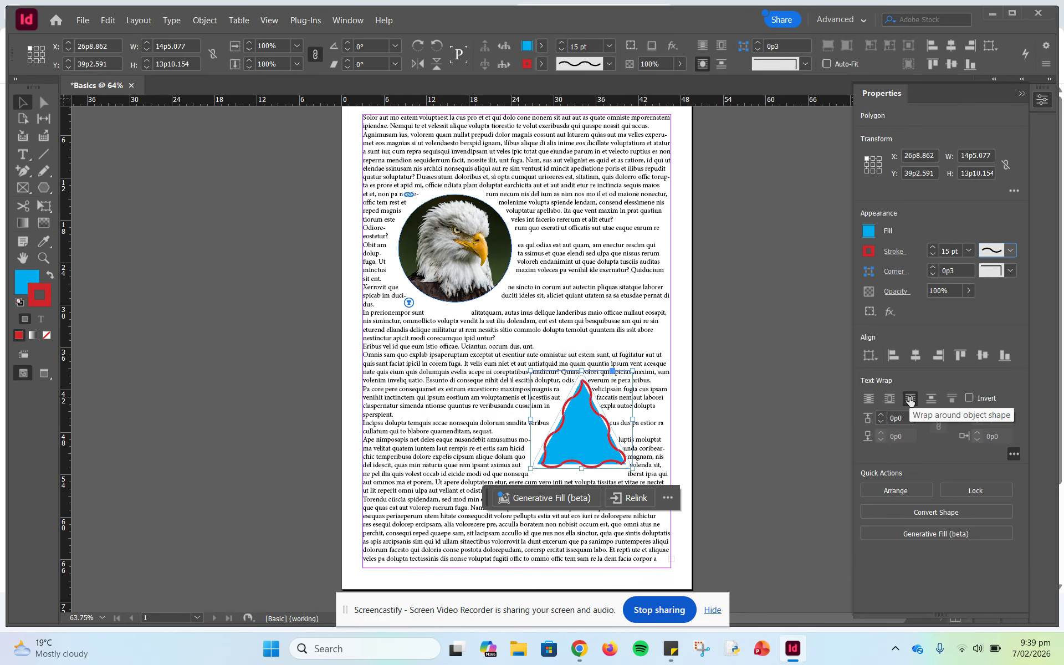
{"action": "left_click", "coordinate": [882, 416]}
{"action": "left_click", "coordinate": [882, 416]}
{"action": "left_click", "coordinate": [882, 416]}
{"action": "left_click", "coordinate": [882, 418]}
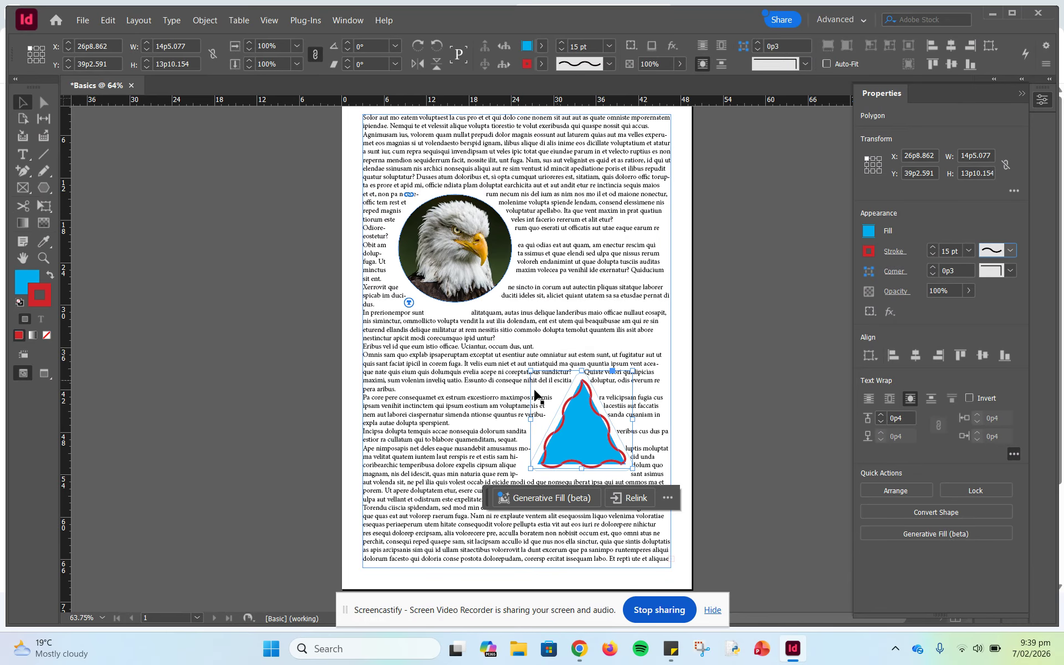
{"action": "left_click", "coordinate": [466, 432]}
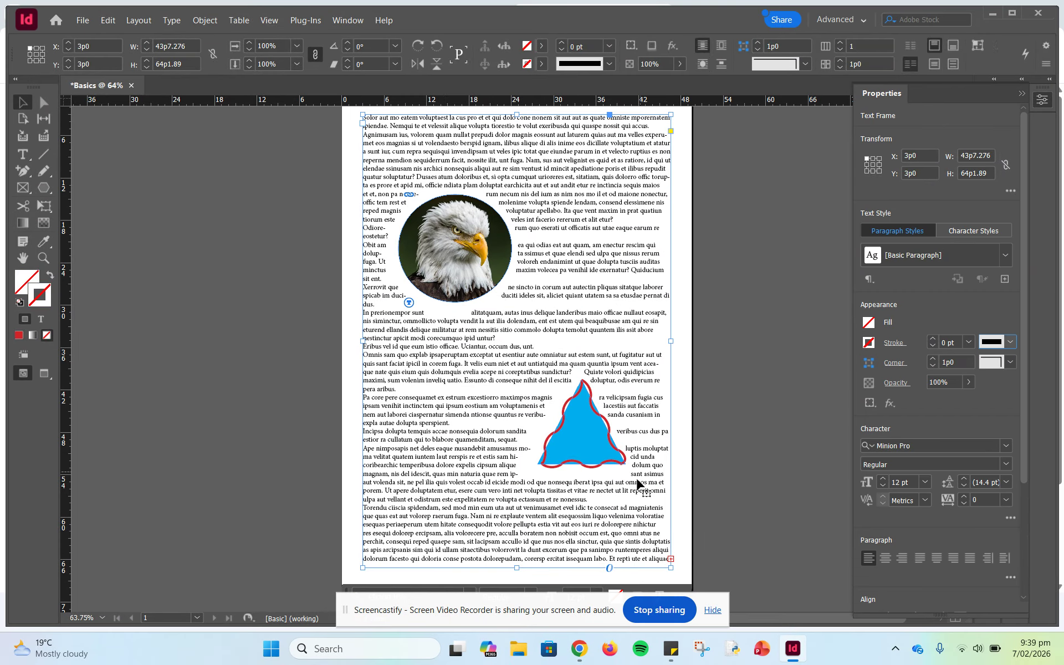
Place the tiger picture 6aofsvaglm_Medium_WW226365 from the Pictures folder inside the triangle and fill the frame proportionally
{"action": "left_click", "coordinate": [583, 432]}
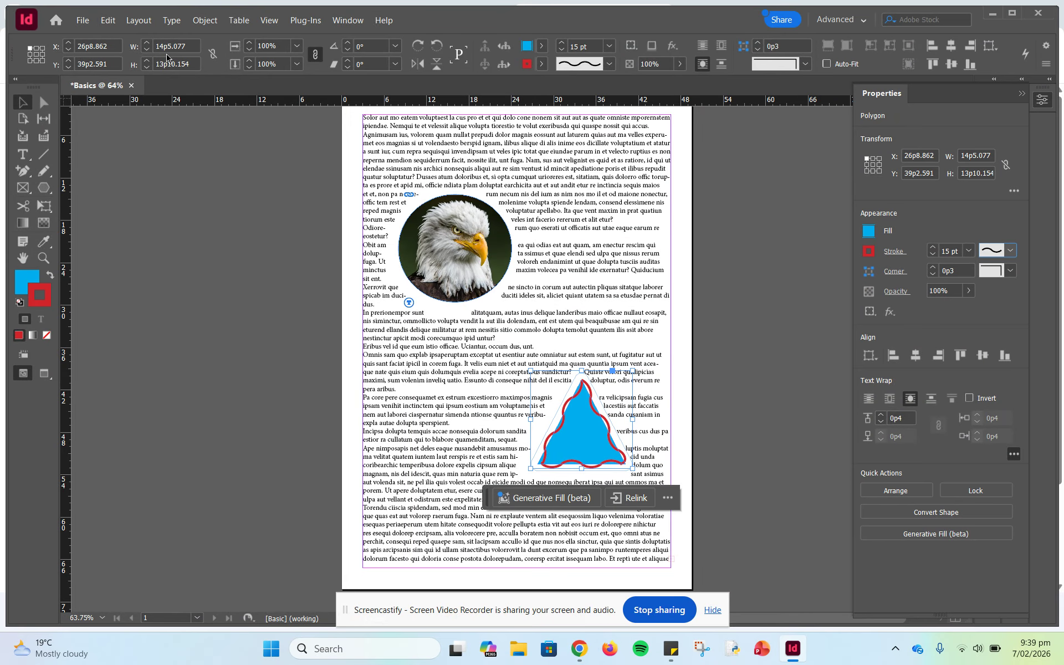
{"action": "left_click", "coordinate": [83, 20]}
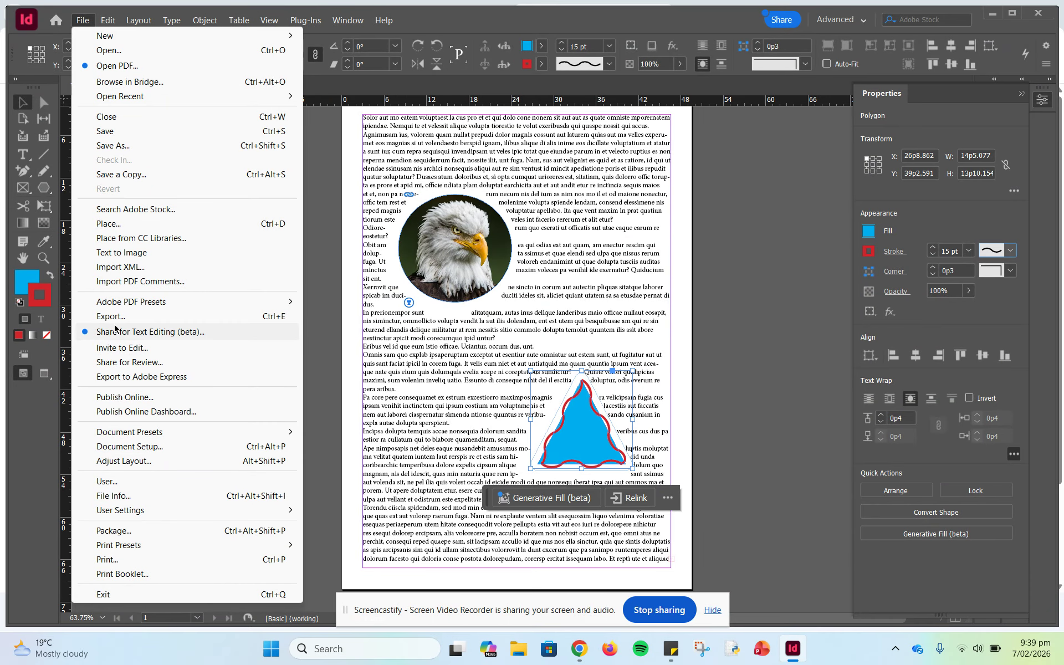
{"action": "left_click", "coordinate": [105, 224]}
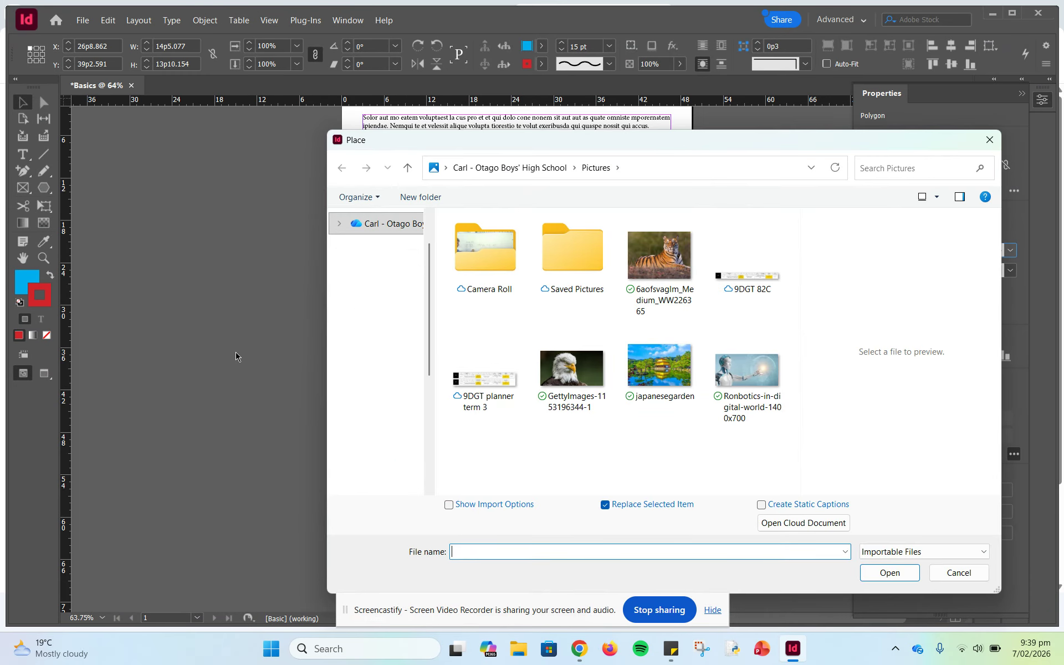
{"action": "left_click", "coordinate": [660, 255]}
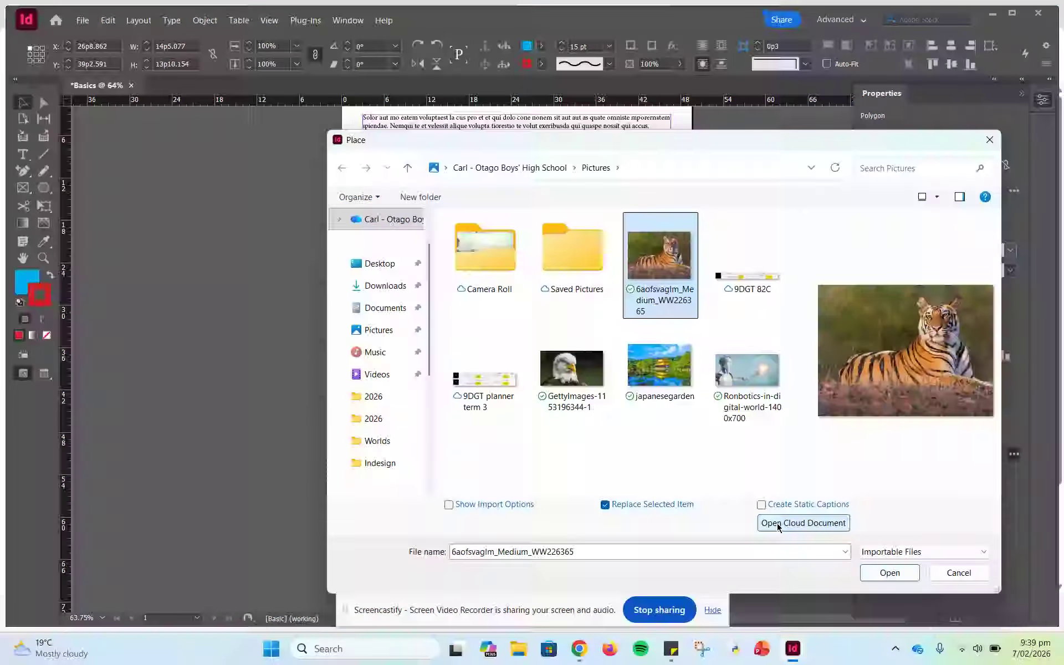
{"action": "left_click", "coordinate": [889, 572]}
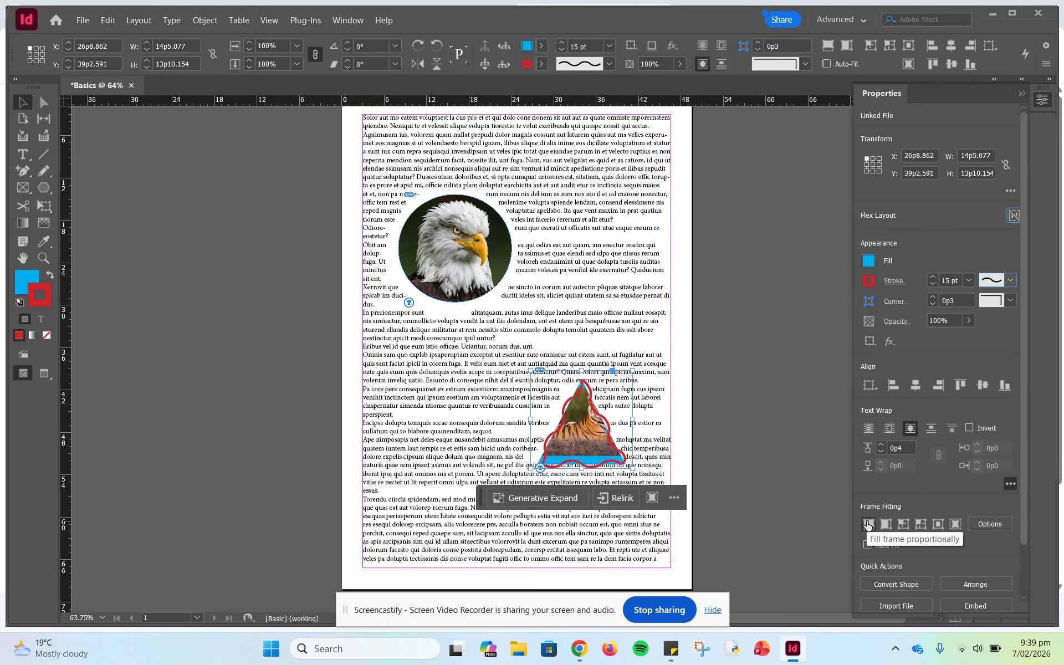
{"action": "left_click", "coordinate": [868, 524]}
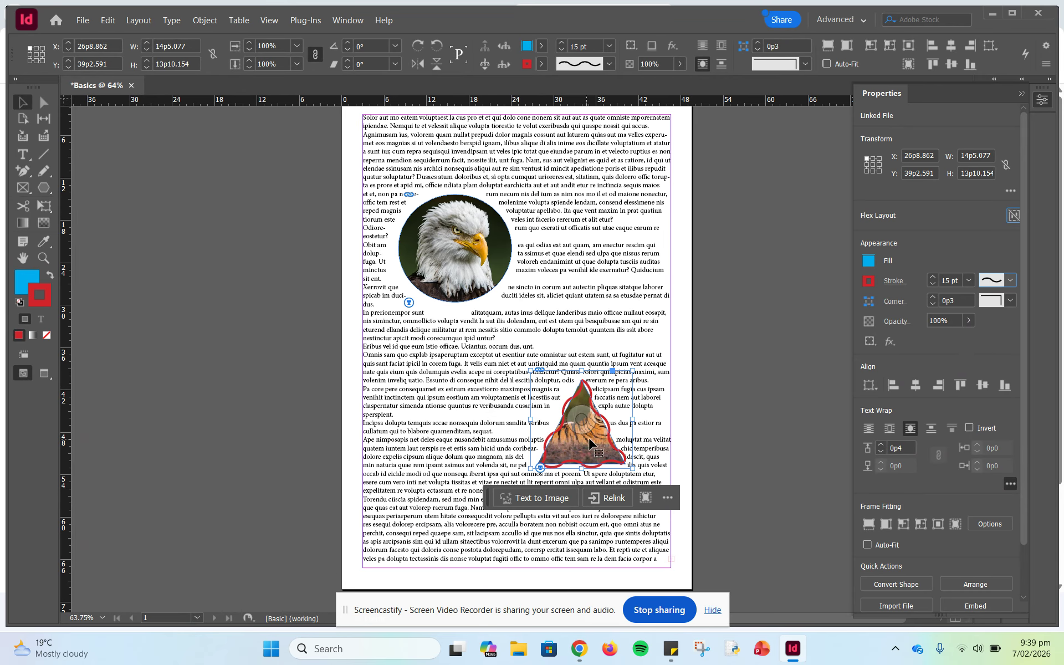
Enlarge the triangular frame to about 19p6 wide and 16p1.2 high, and refit the tiger image to fill it proportionally
{"action": "left_click_drag", "start_coordinate": [596, 444], "coordinate": [596, 446]}
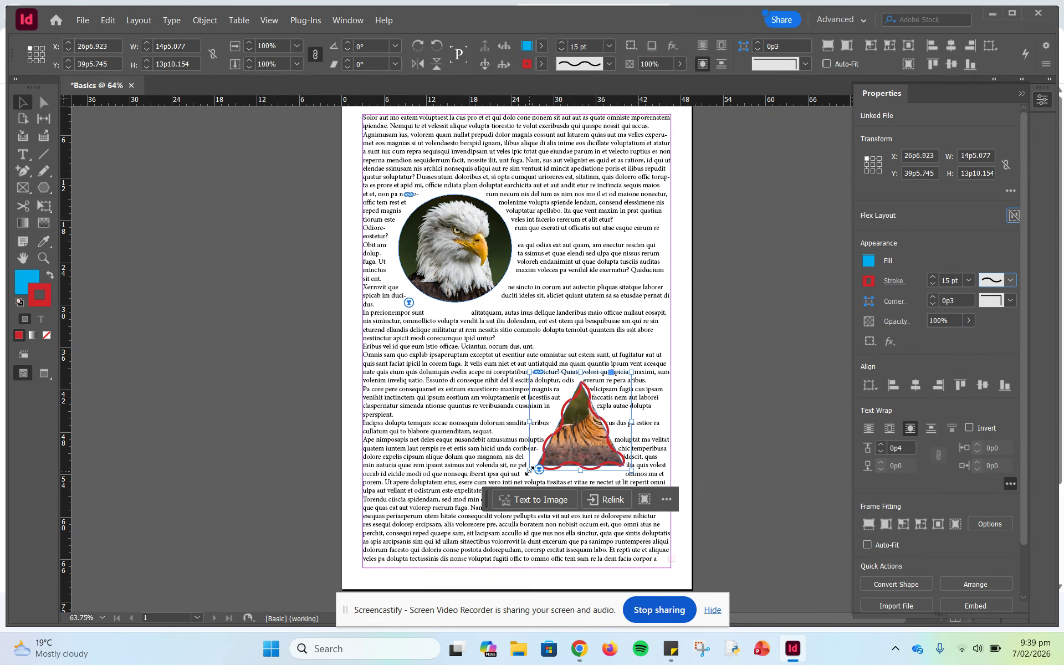
{"action": "left_click_drag", "start_coordinate": [530, 470], "coordinate": [493, 486]}
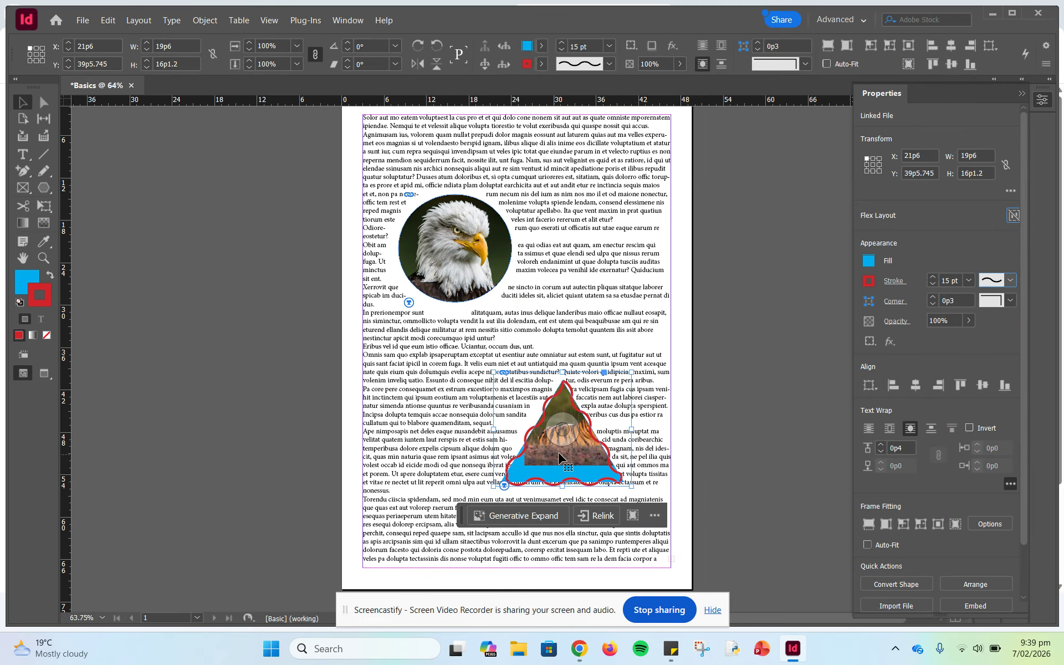
{"action": "mouse_move", "coordinate": [560, 426]}
{"action": "left_mouse_down"}
{"action": "mouse_move", "coordinate": [547, 447]}
{"action": "mouse_move", "coordinate": [557, 431]}
{"action": "left_mouse_up"}
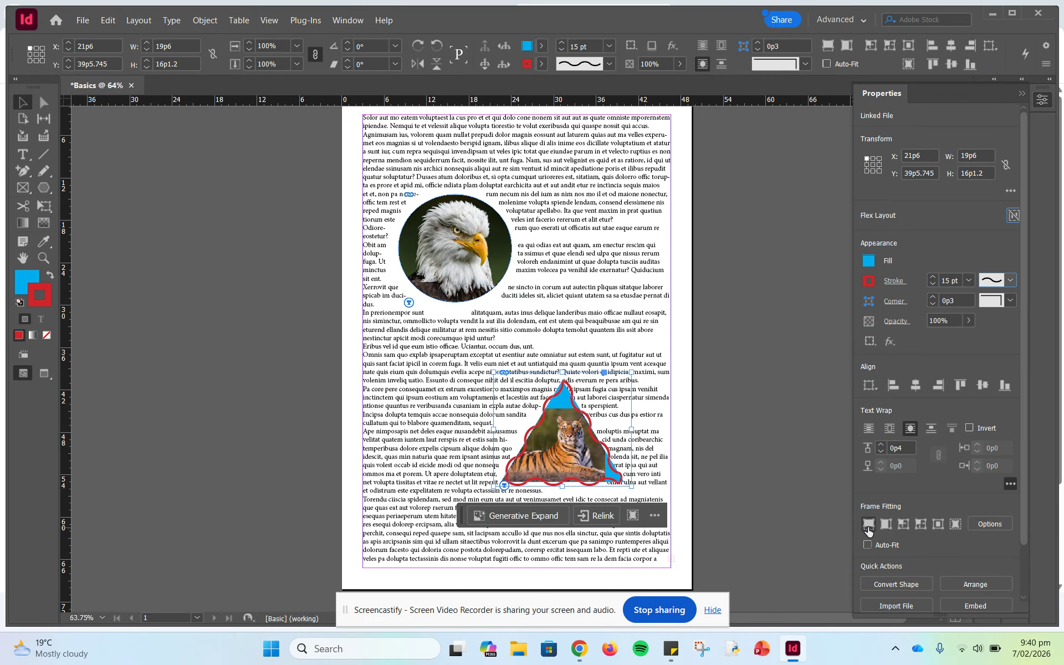
{"action": "left_click", "coordinate": [868, 525]}
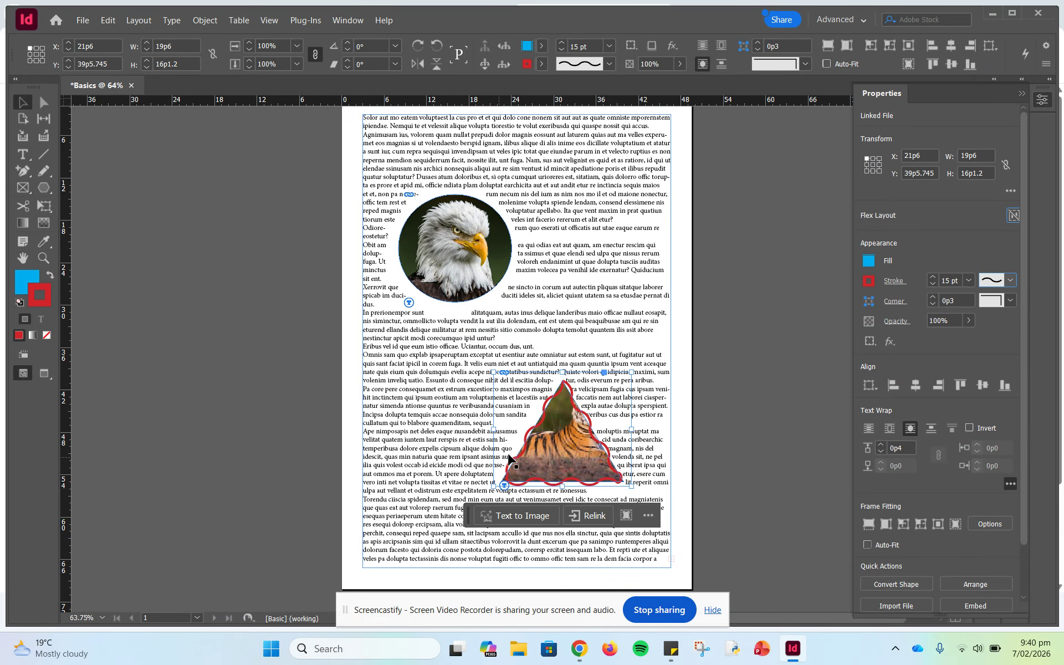
Move the triangular tiger frame to about X 18p9.6, Y 42p5.745, fill it proportionally, and shift the tiger image inside it
{"action": "left_click_drag", "start_coordinate": [562, 431], "coordinate": [537, 491]}
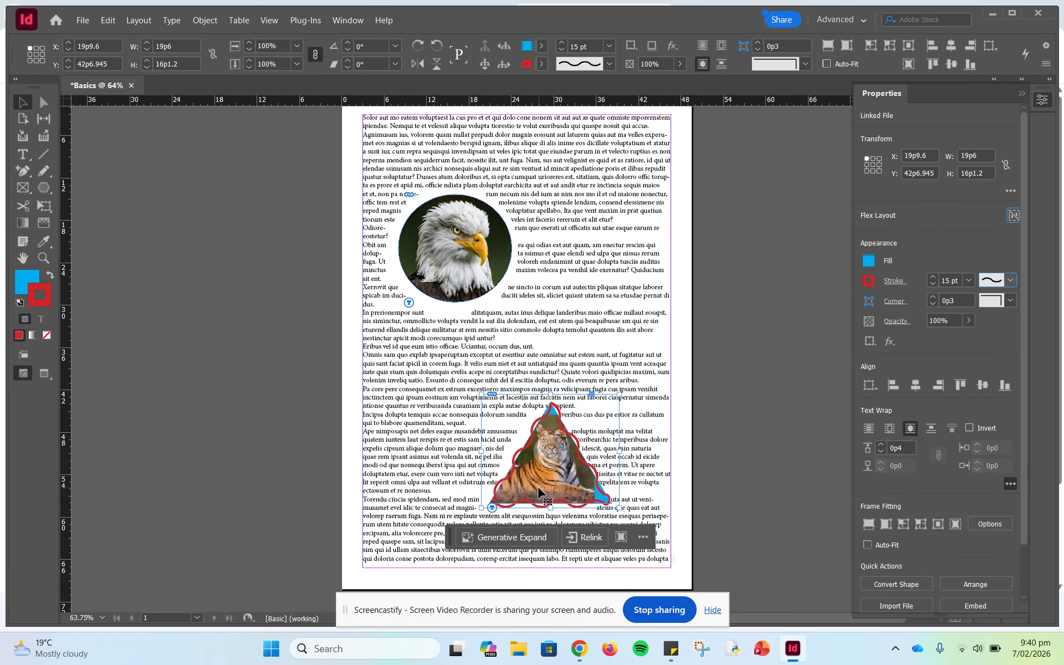
{"action": "left_click", "coordinate": [869, 524]}
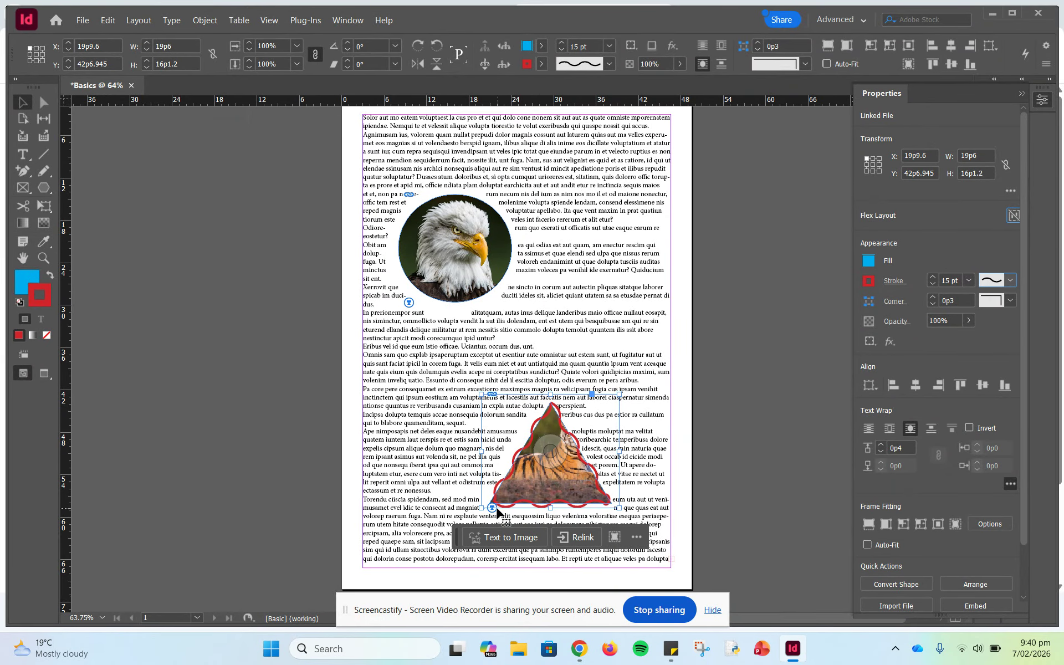
{"action": "left_click_drag", "start_coordinate": [551, 456], "coordinate": [527, 464]}
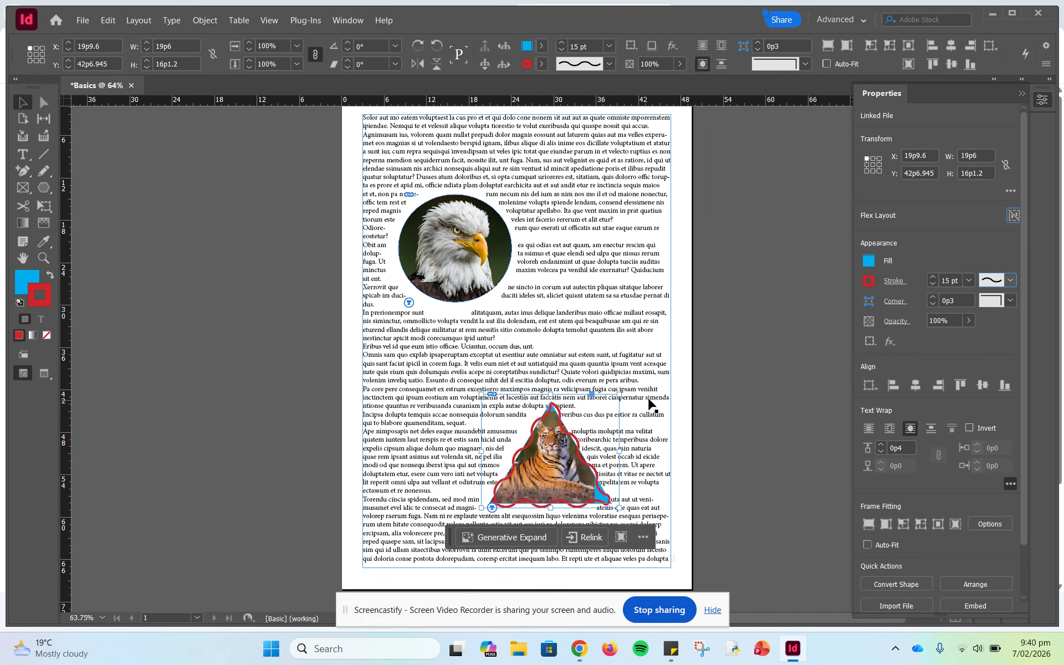
{"action": "left_click_drag", "start_coordinate": [561, 493], "coordinate": [555, 492]}
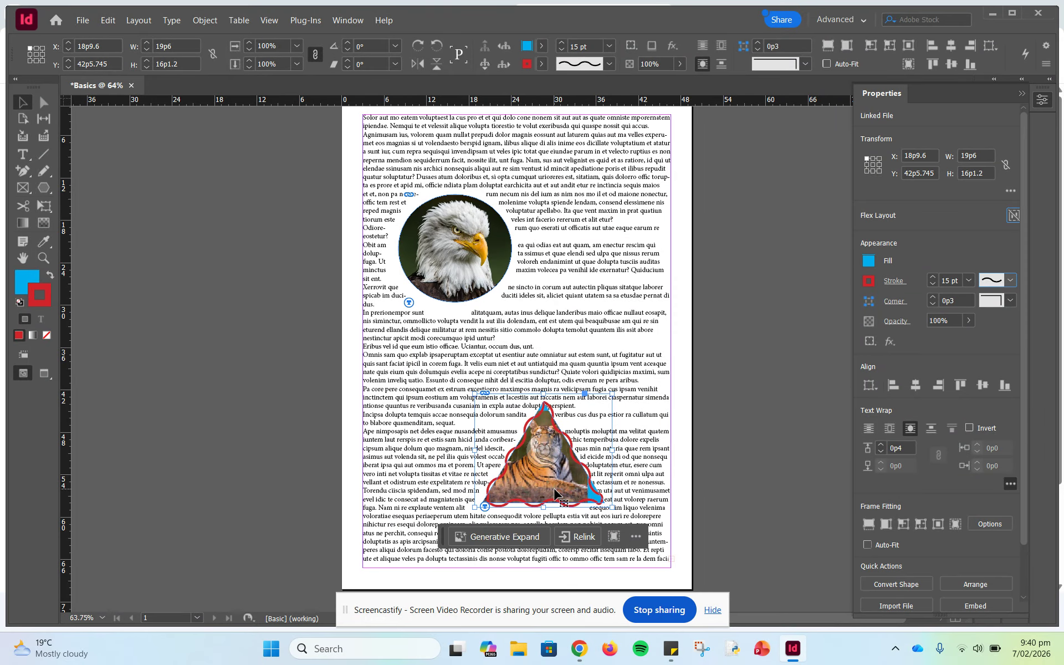
{"action": "left_click_drag", "start_coordinate": [543, 454], "coordinate": [552, 459]}
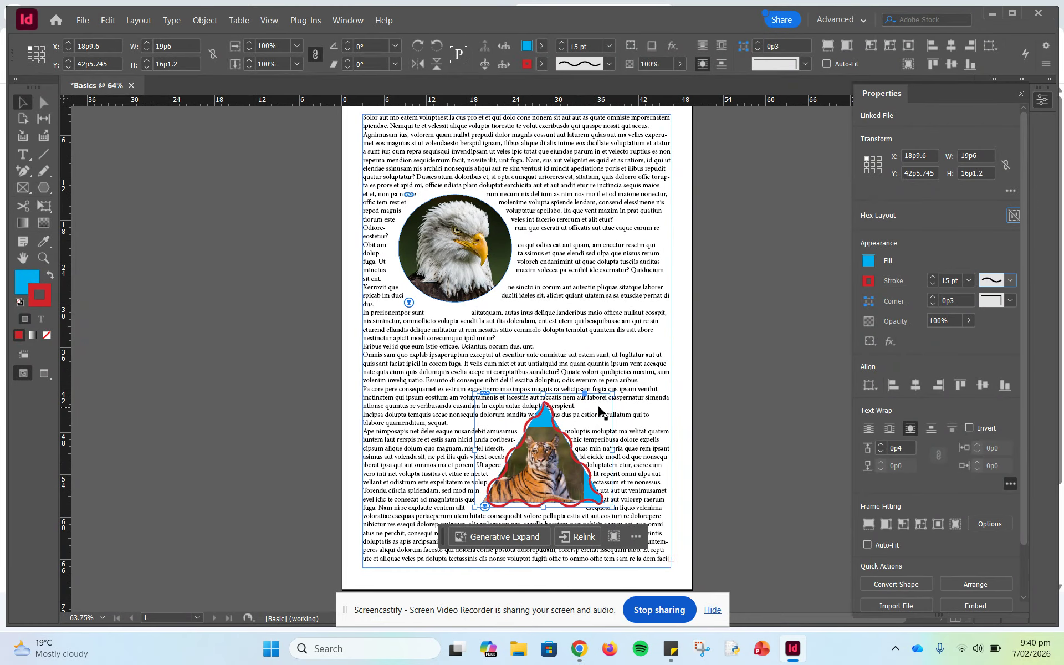
Enlarge the tiger image to about 26p0 wide and 22p0 high, positioned so the tiger's face and body fill the triangle
{"action": "left_click", "coordinate": [546, 439]}
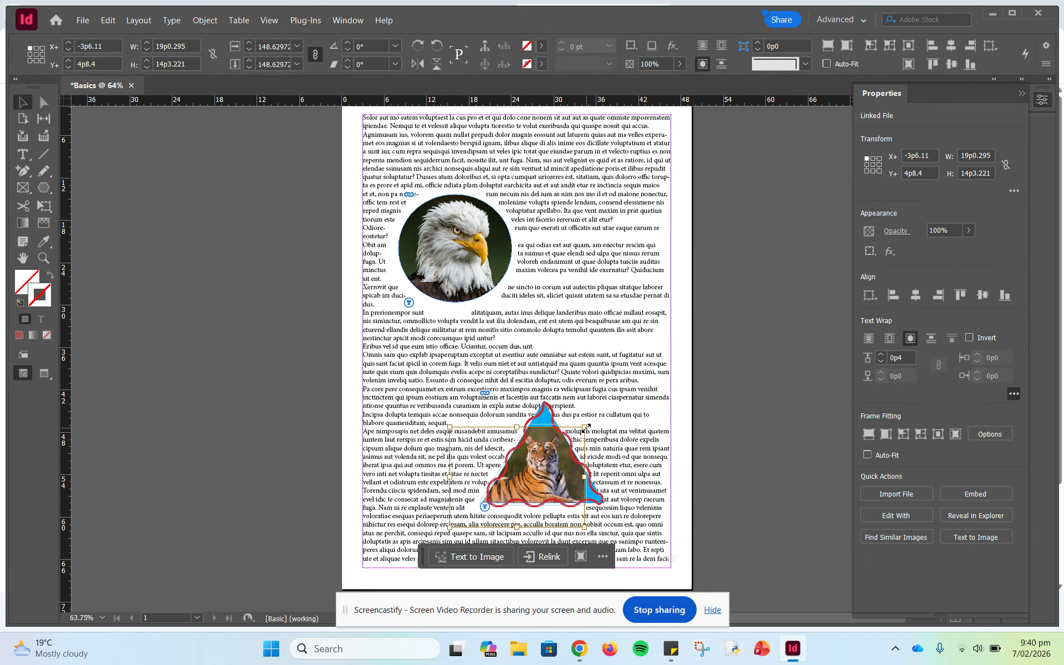
{"action": "left_click_drag", "start_coordinate": [585, 426], "coordinate": [612, 406]}
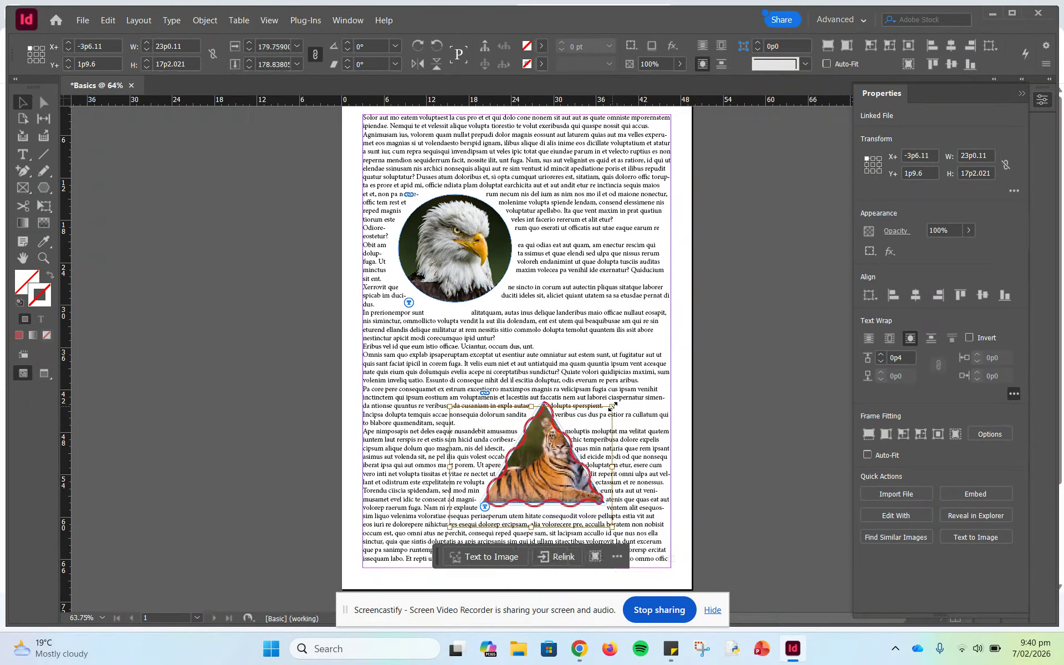
{"action": "left_click_drag", "start_coordinate": [541, 456], "coordinate": [531, 465]}
{"action": "left_click_drag", "start_coordinate": [606, 412], "coordinate": [625, 393]}
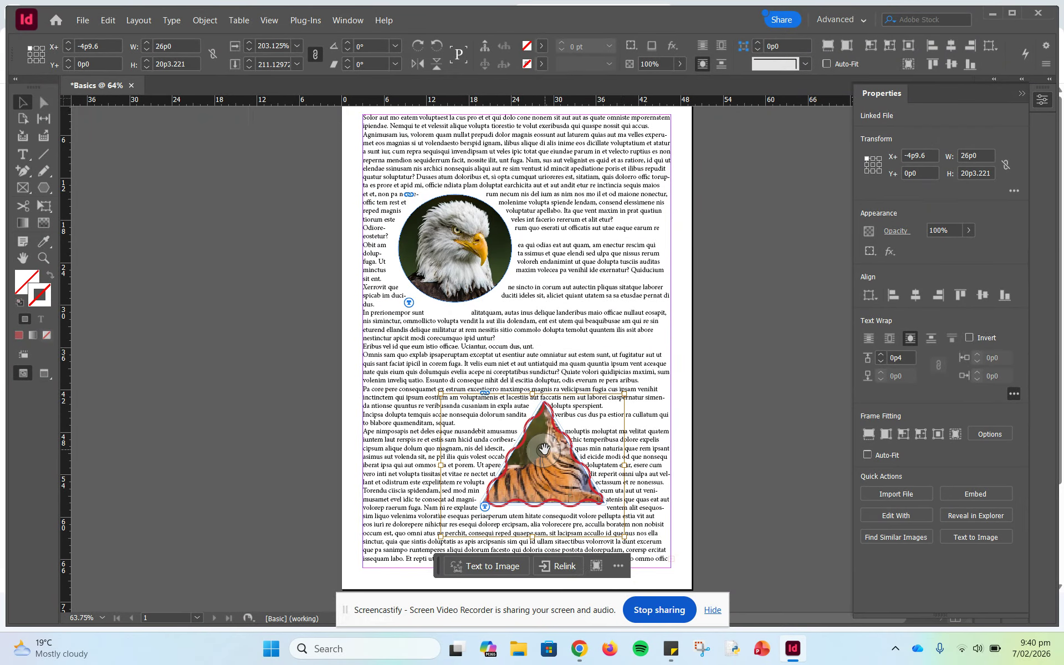
{"action": "mouse_move", "coordinate": [543, 449]}
{"action": "left_mouse_down"}
{"action": "mouse_move", "coordinate": [533, 461]}
{"action": "mouse_move", "coordinate": [528, 451]}
{"action": "mouse_move", "coordinate": [544, 460]}
{"action": "left_mouse_up"}
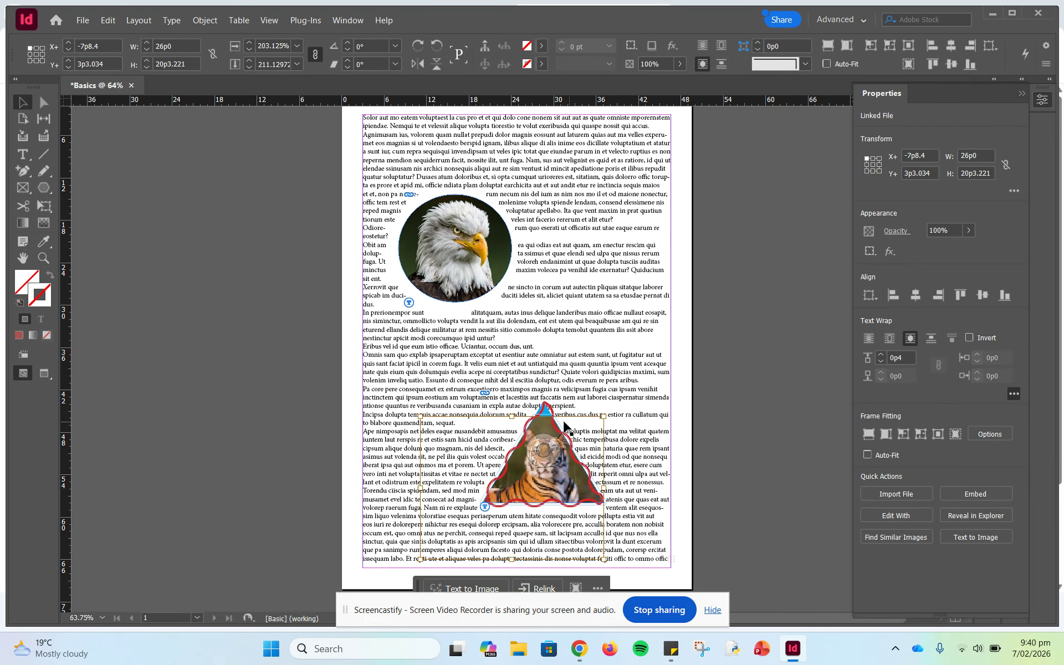
{"action": "left_click_drag", "start_coordinate": [512, 415], "coordinate": [515, 403]}
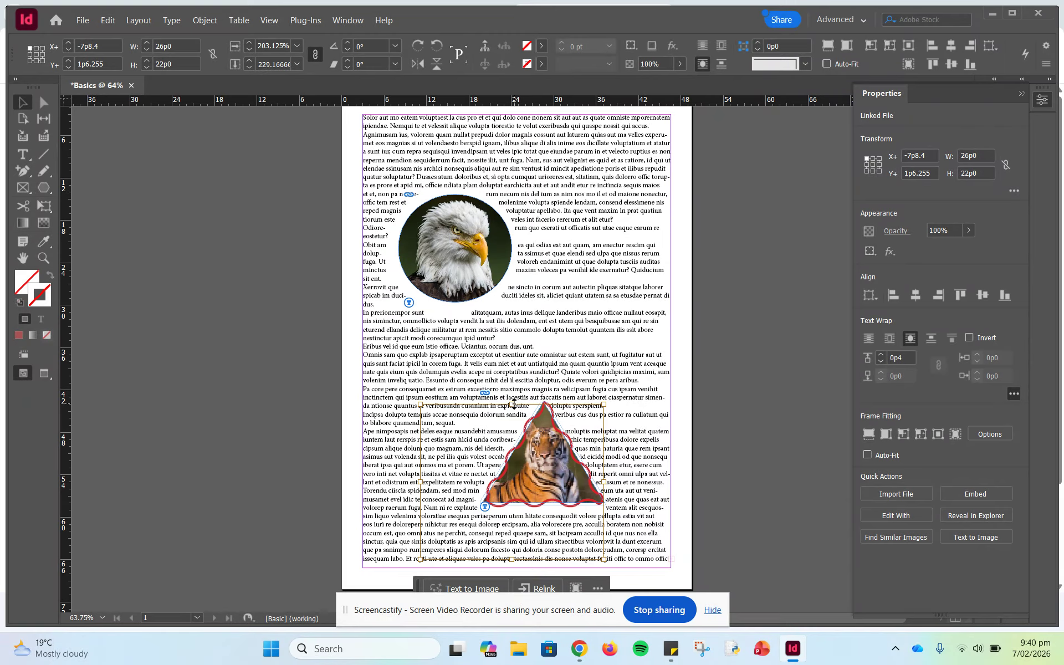
{"action": "left_click", "coordinate": [636, 426]}
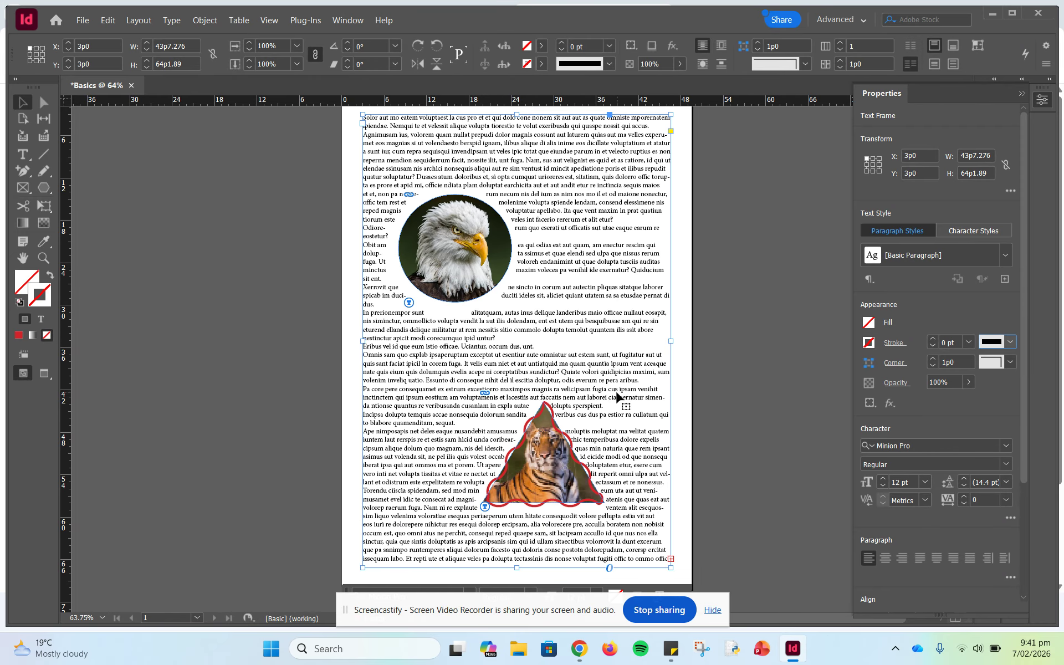
Add two new pages after page 1 of the document
{"action": "scroll", "coordinate": [617, 396], "scroll_direction": "down", "scroll_amount": 1}
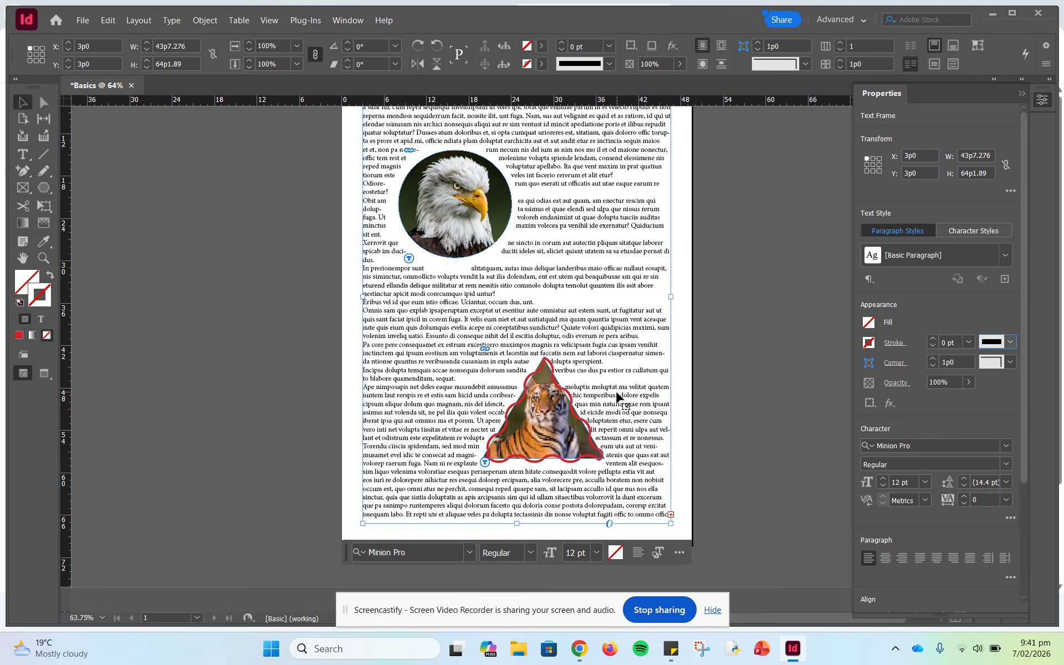
{"action": "scroll", "coordinate": [617, 396], "scroll_direction": "up", "scroll_amount": 3}
{"action": "scroll", "coordinate": [616, 396], "scroll_direction": "down", "scroll_amount": 3}
{"action": "left_click", "coordinate": [345, 21]}
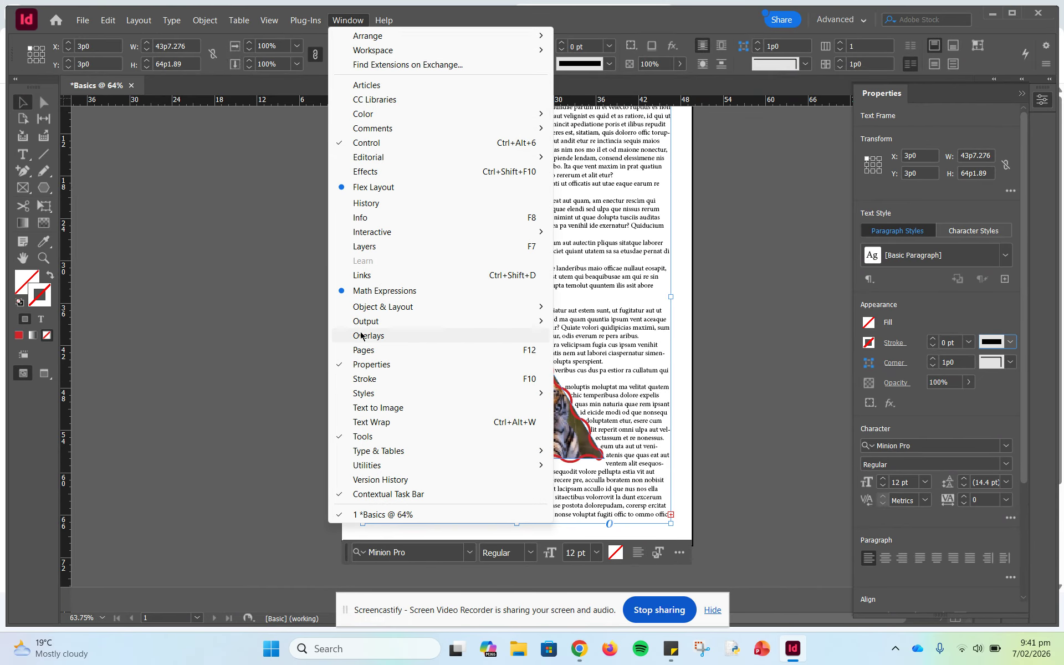
{"action": "left_click", "coordinate": [339, 352]}
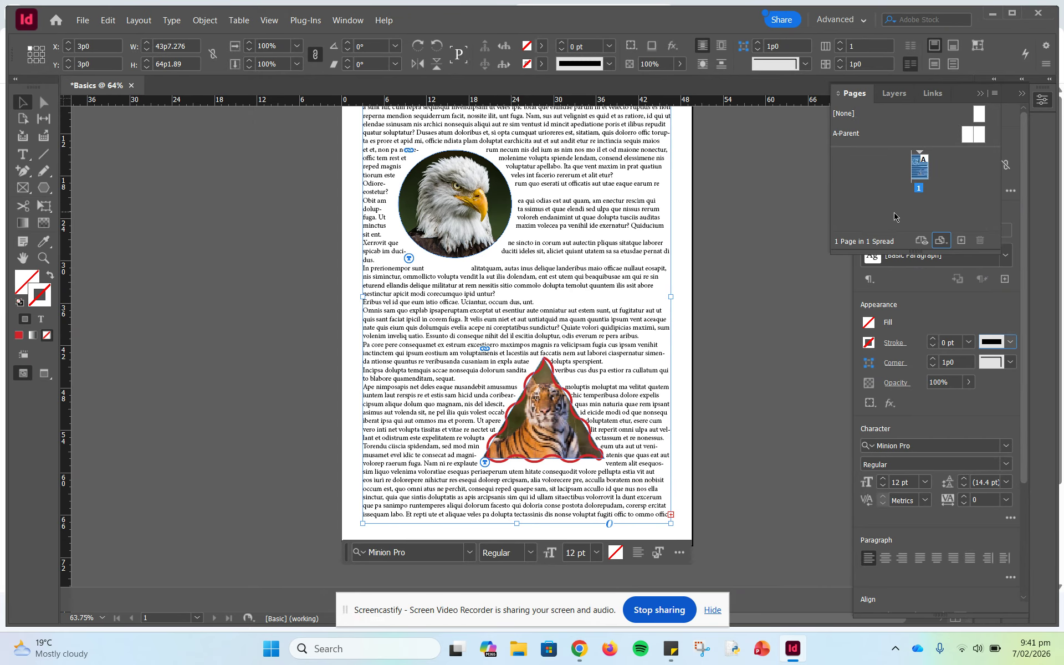
{"action": "left_click", "coordinate": [961, 241]}
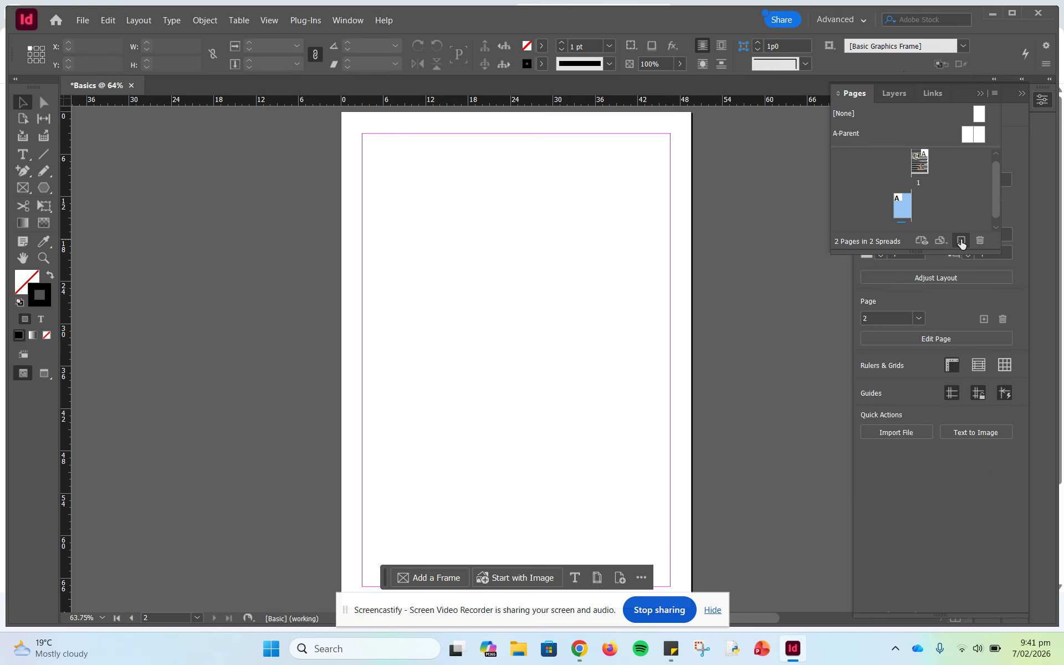
{"action": "left_click", "coordinate": [961, 241]}
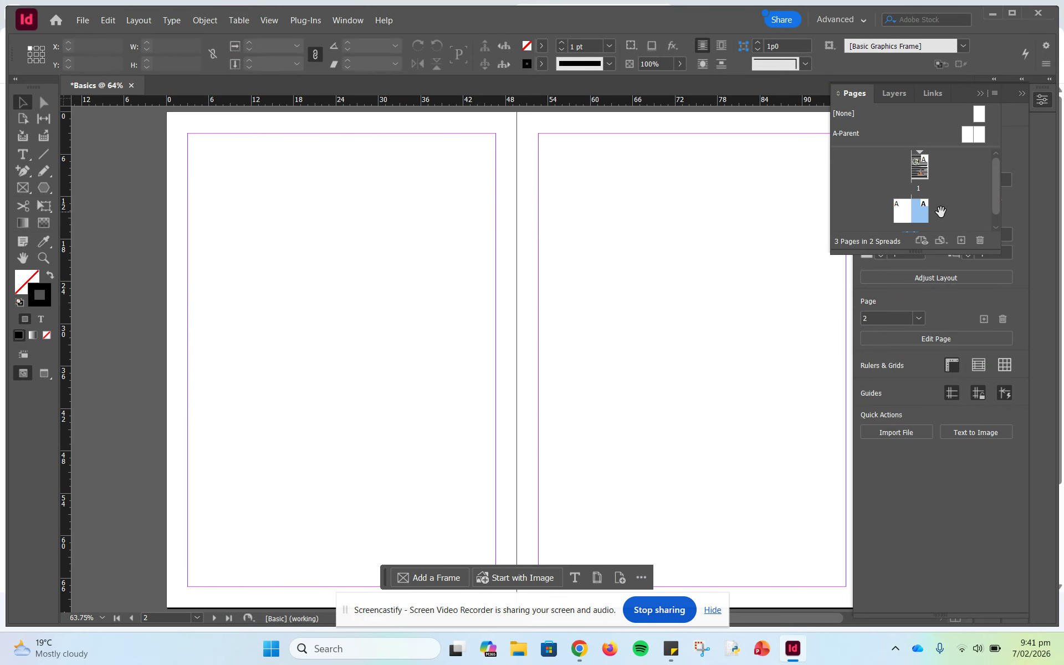
Turn off Facing Pages so the document uses single pages instead of spreads
{"action": "left_click", "coordinate": [853, 97]}
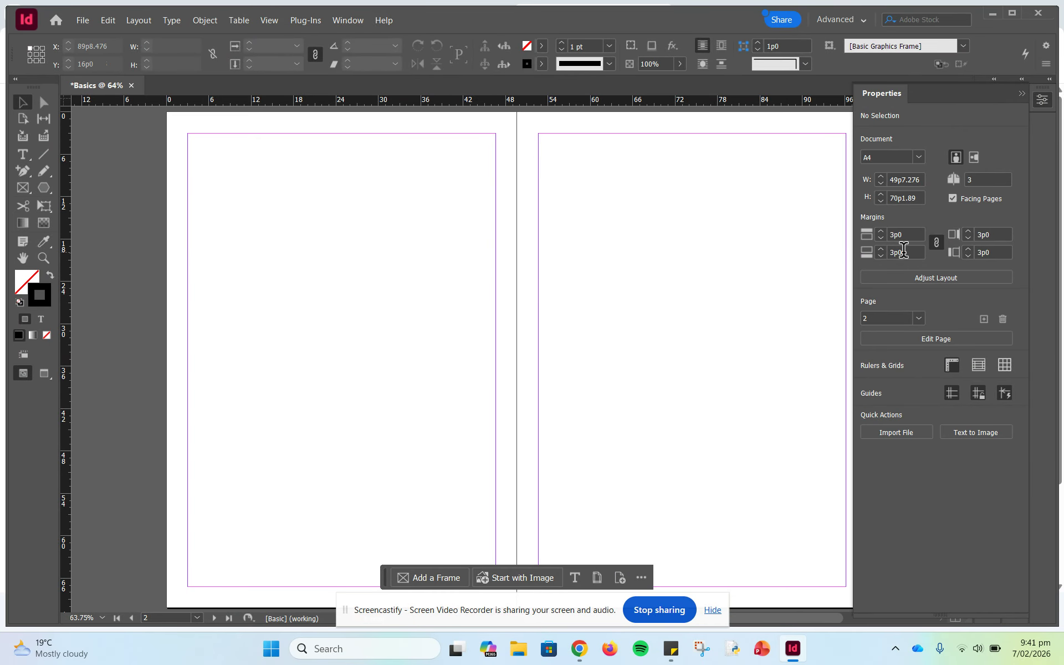
{"action": "left_click", "coordinate": [953, 198]}
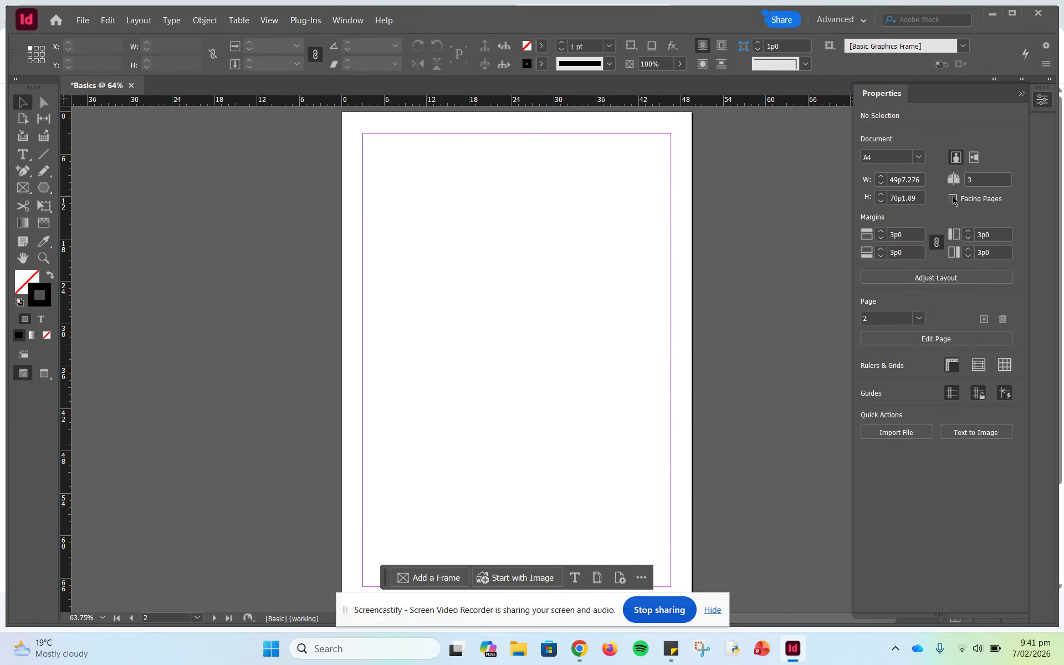
{"action": "left_click", "coordinate": [952, 198]}
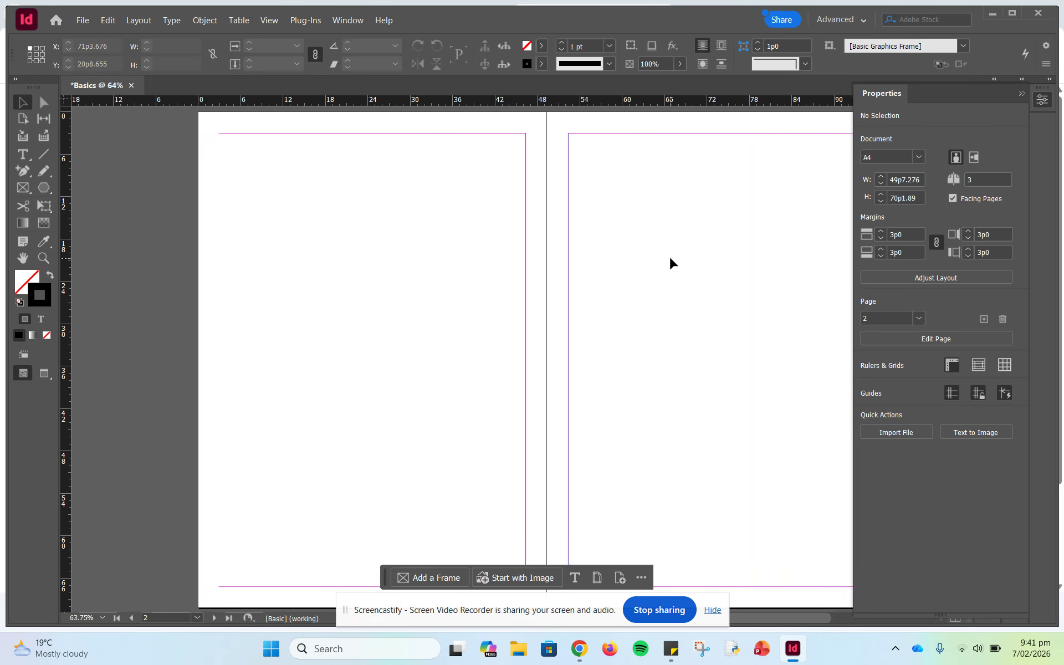
{"action": "left_click", "coordinate": [953, 199]}
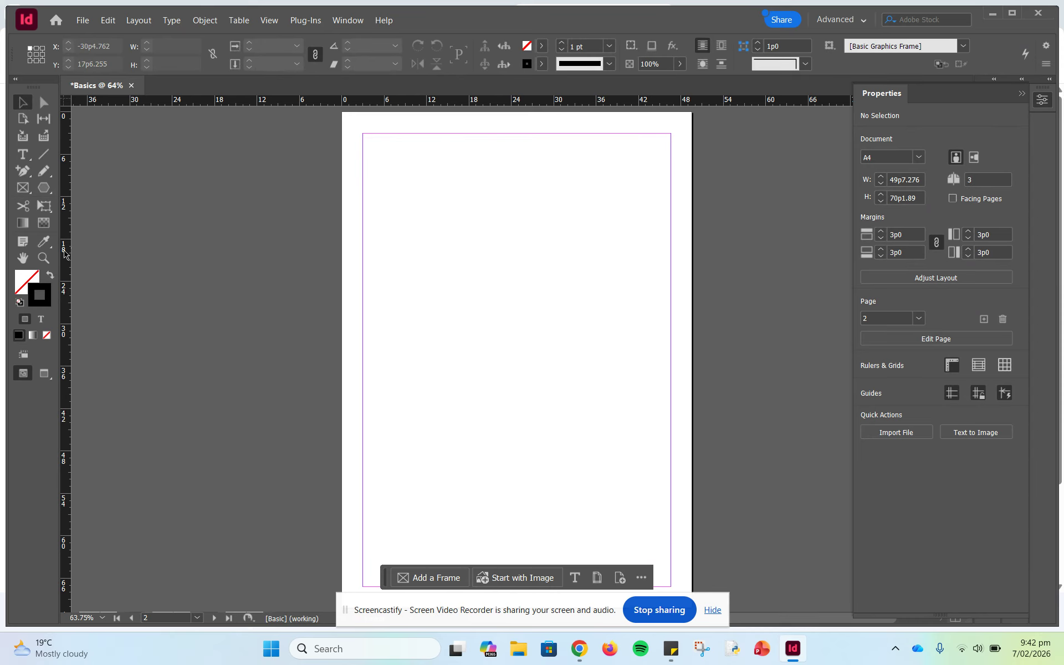
Draw a text frame across the middle of page 2, spanning the margin width, and fill it with placeholder text
{"action": "left_click", "coordinate": [21, 155]}
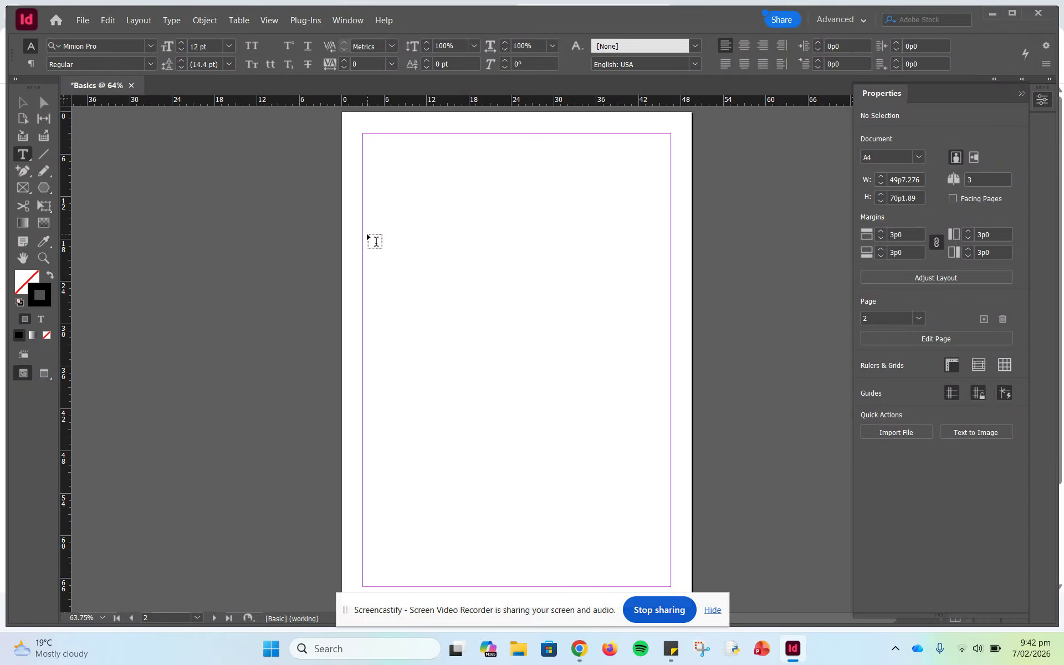
{"action": "left_click_drag", "start_coordinate": [367, 234], "coordinate": [671, 466]}
{"action": "right_click", "coordinate": [458, 329]}
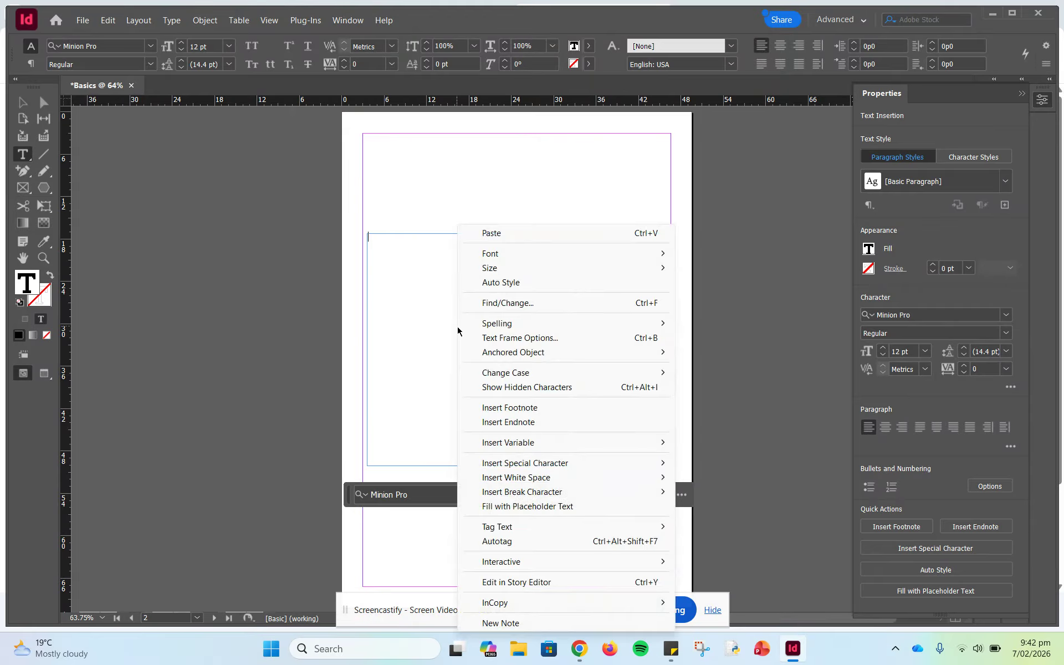
{"action": "mouse_move", "coordinate": [536, 478]}
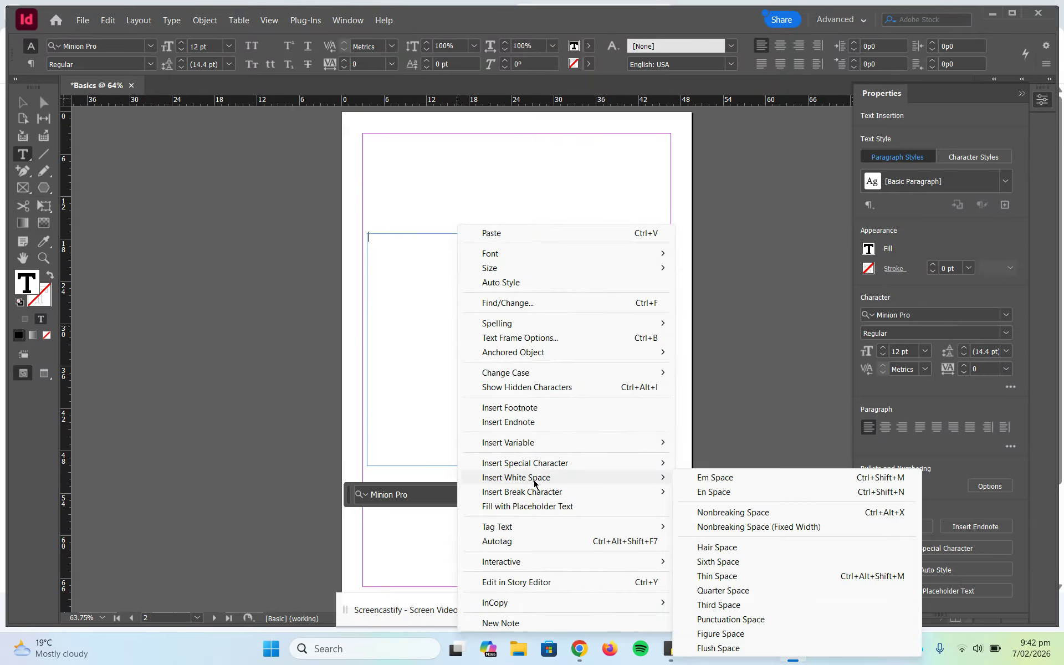
{"action": "left_click", "coordinate": [520, 506]}
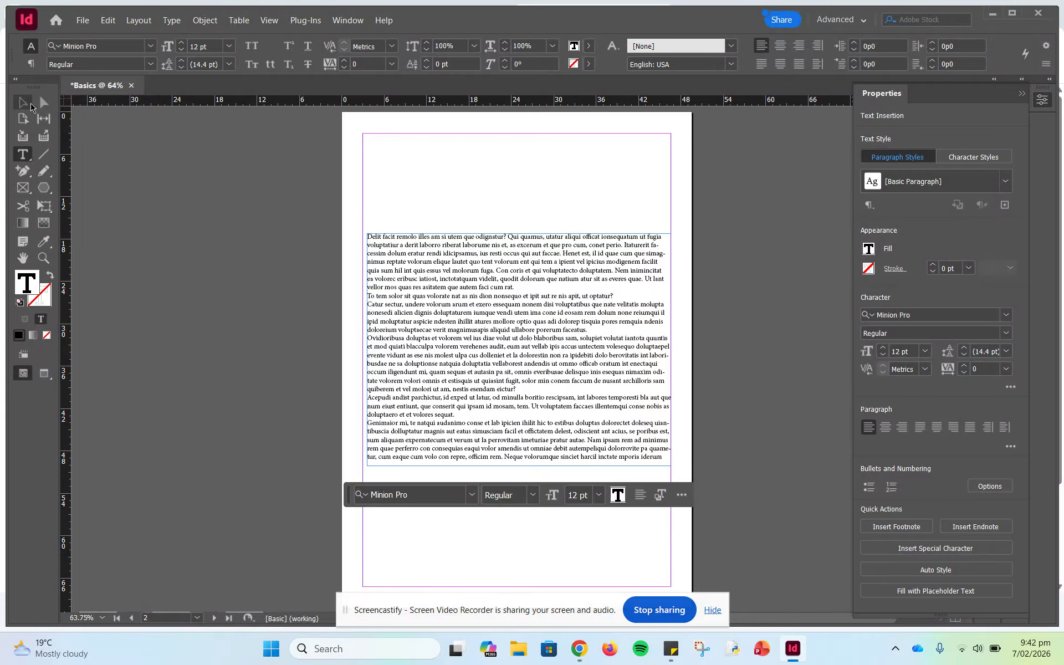
{"action": "left_click", "coordinate": [23, 103]}
{"action": "left_click", "coordinate": [517, 210]}
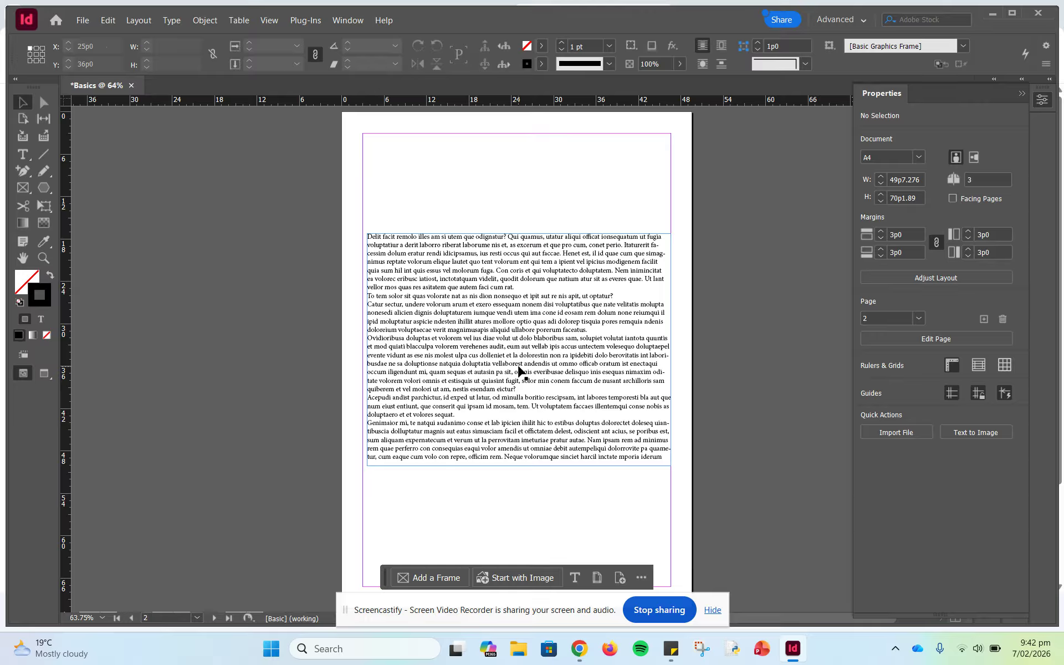
Insert blank lines above the placeholder text on page 2 and add the heading "My Image Wrap" there
{"action": "double_click", "coordinate": [368, 237]}
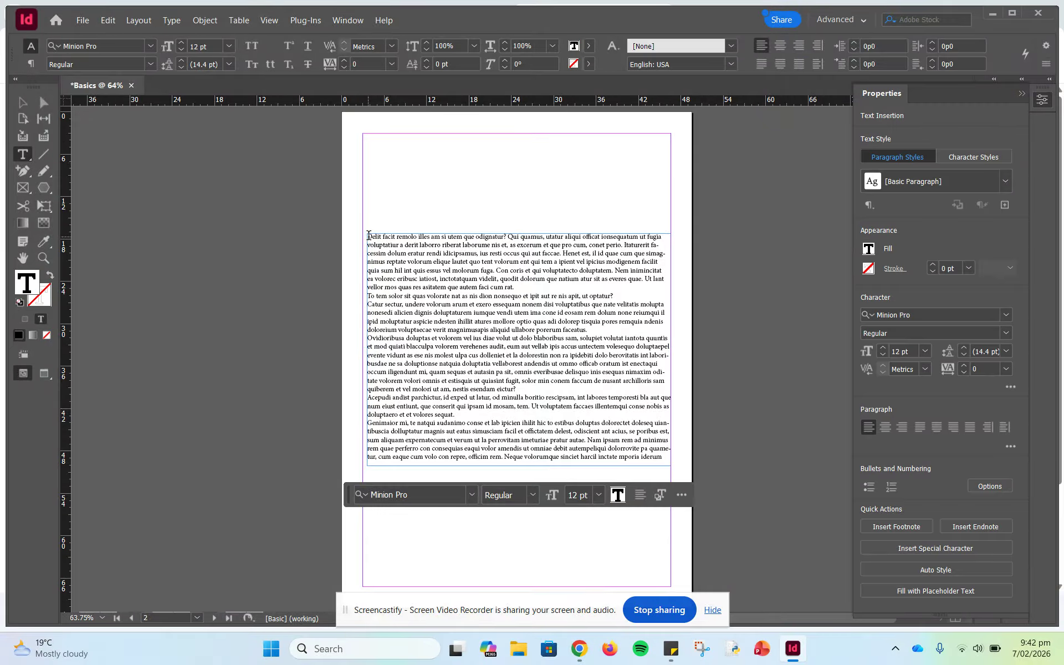
{"action": "key", "text": "Return"}
{"action": "key", "text": "Return"}
{"action": "key", "text": "Return"}
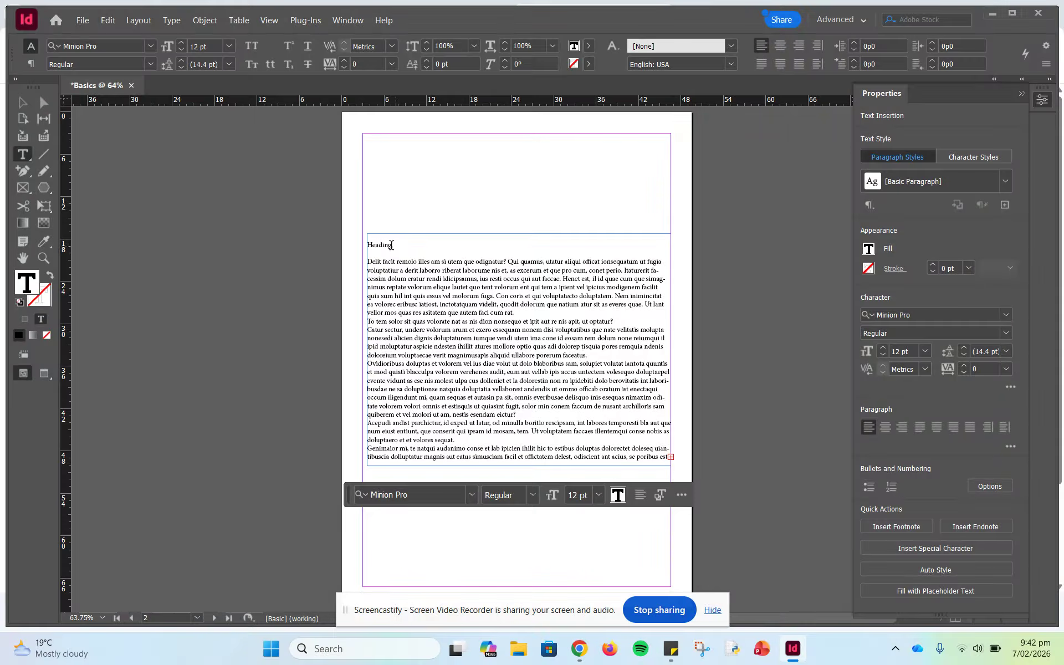
{"action": "left_click_drag", "start_coordinate": [391, 245], "coordinate": [367, 245]}
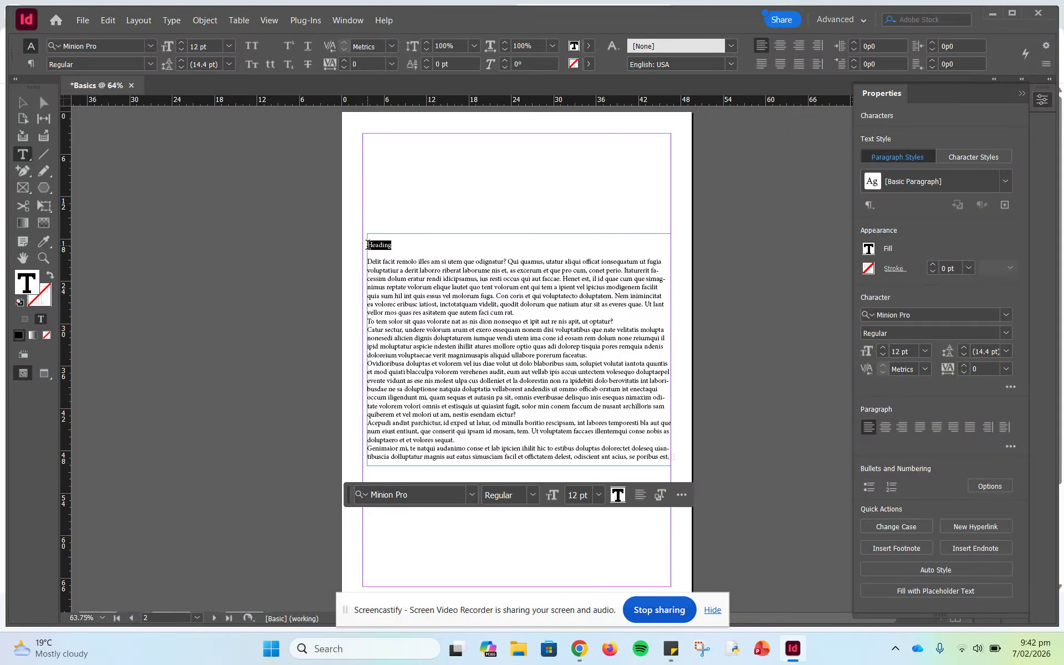
{"action": "type", "text": "My Image Wrap"}
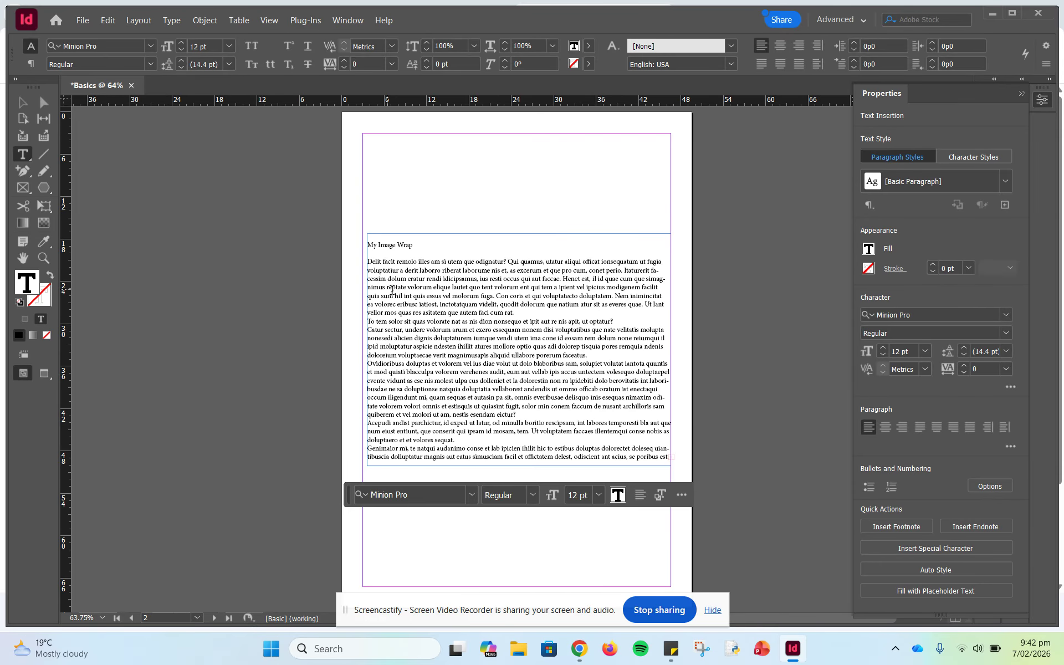
Increase the font size of the "My Image Wrap" heading to 47 pt
{"action": "left_click_drag", "start_coordinate": [417, 244], "coordinate": [359, 237]}
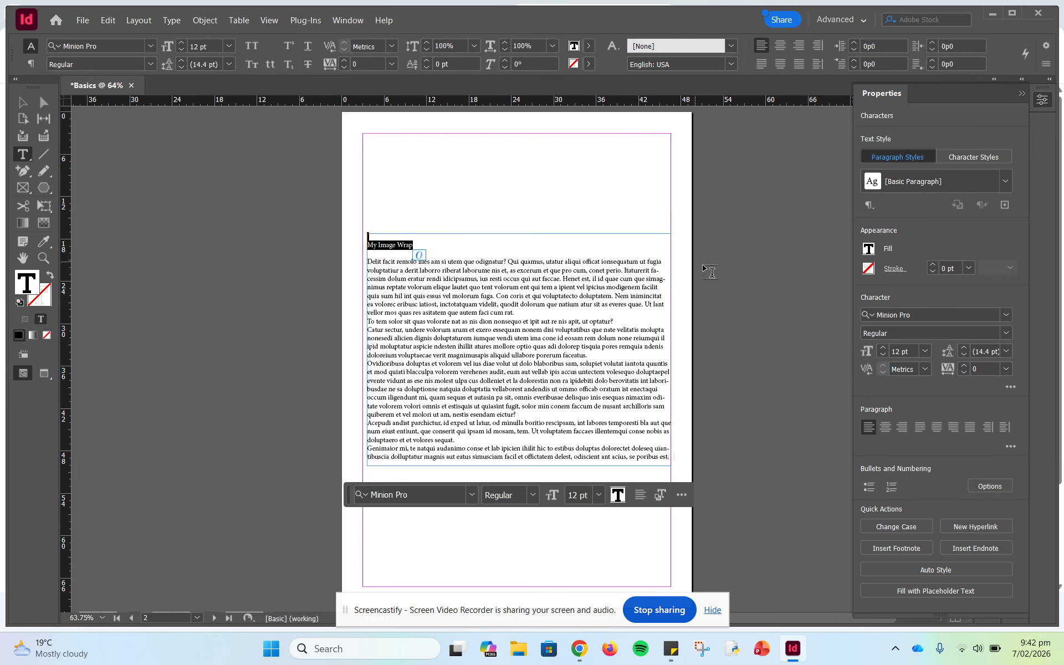
{"action": "left_click", "coordinate": [884, 348]}
{"action": "left_click", "coordinate": [884, 347]}
{"action": "left_click", "coordinate": [883, 347]}
{"action": "left_click", "coordinate": [883, 348]}
{"action": "left_click", "coordinate": [883, 348]}
{"action": "left_click", "coordinate": [884, 347]}
{"action": "left_click", "coordinate": [883, 348]}
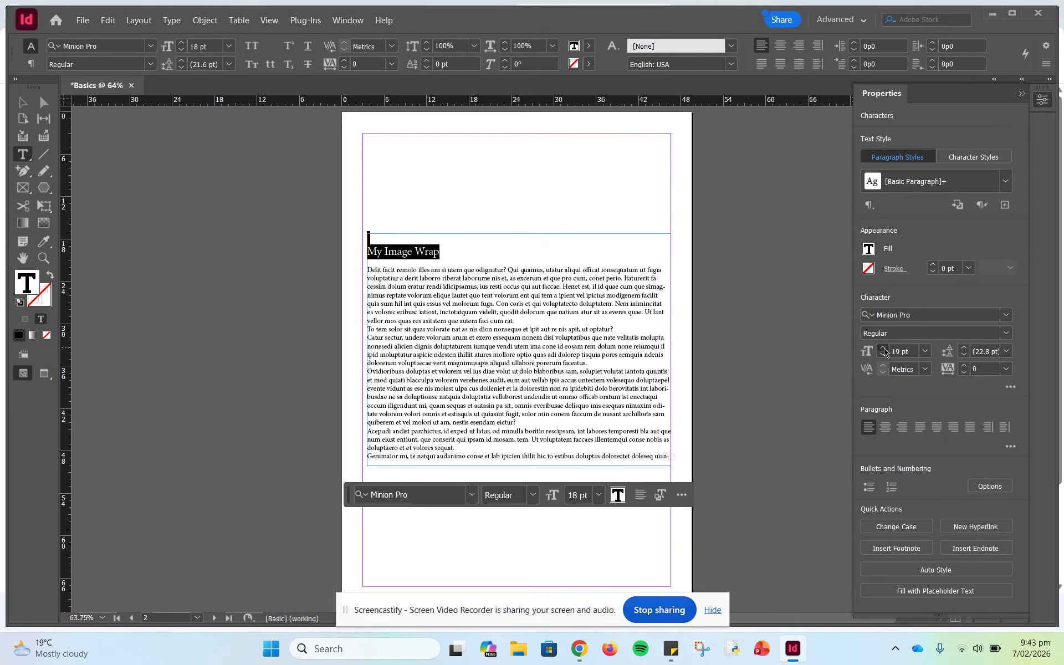
{"action": "left_click", "coordinate": [883, 348]}
{"action": "left_click", "coordinate": [883, 348]}
{"action": "left_click", "coordinate": [884, 348]}
{"action": "left_click", "coordinate": [883, 348]}
{"action": "left_click", "coordinate": [884, 347]}
{"action": "left_click", "coordinate": [883, 348]}
{"action": "left_click", "coordinate": [884, 348]}
{"action": "left_click", "coordinate": [883, 348]}
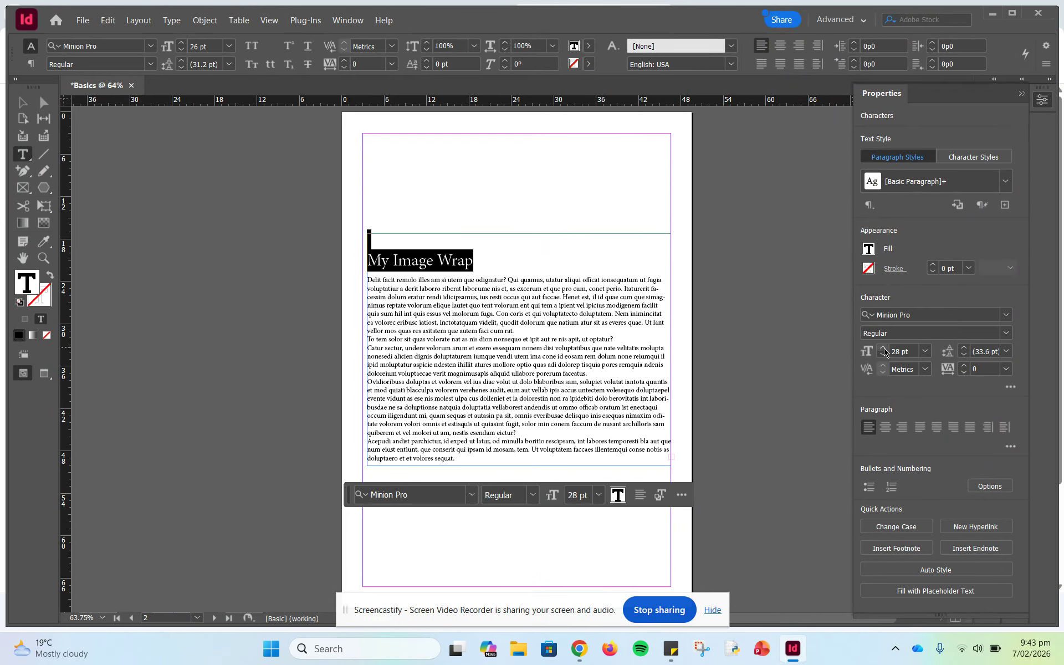
{"action": "left_click", "coordinate": [883, 348]}
{"action": "left_click", "coordinate": [883, 348]}
{"action": "left_click", "coordinate": [883, 348]}
{"action": "left_click", "coordinate": [883, 348]}
{"action": "double_click", "coordinate": [884, 348]}
{"action": "left_click", "coordinate": [883, 348]}
{"action": "left_click", "coordinate": [883, 348]}
{"action": "left_click", "coordinate": [884, 348]}
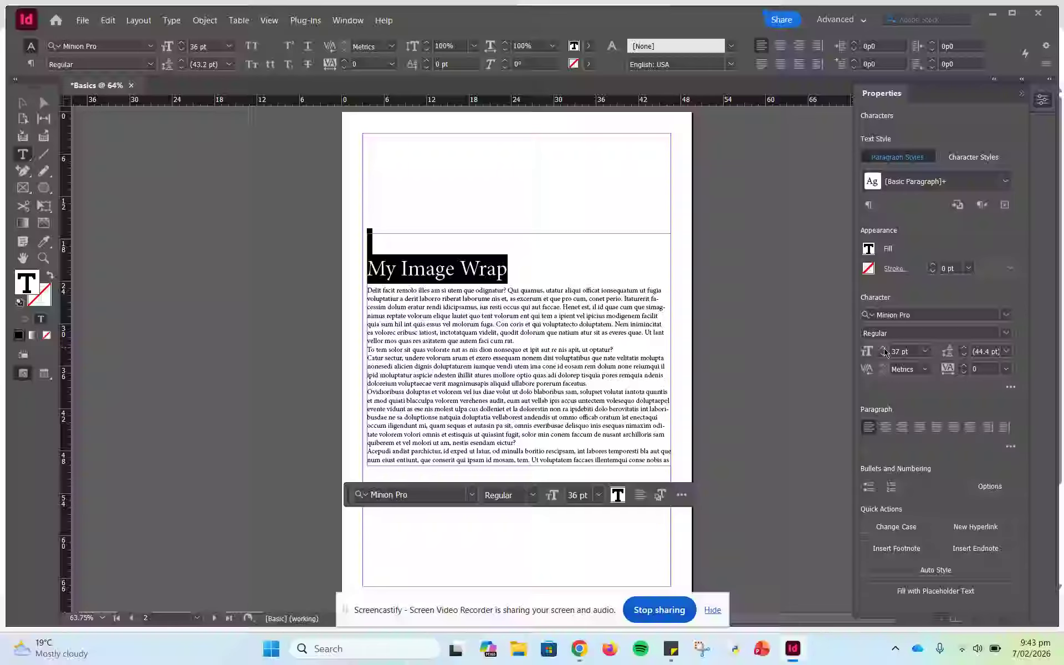
{"action": "left_click", "coordinate": [883, 348]}
{"action": "left_click", "coordinate": [883, 348]}
{"action": "left_click", "coordinate": [883, 348]}
{"action": "left_click", "coordinate": [883, 348]}
{"action": "double_click", "coordinate": [883, 348]}
{"action": "left_click", "coordinate": [883, 348]}
{"action": "left_click", "coordinate": [884, 348]}
{"action": "left_click", "coordinate": [883, 348]}
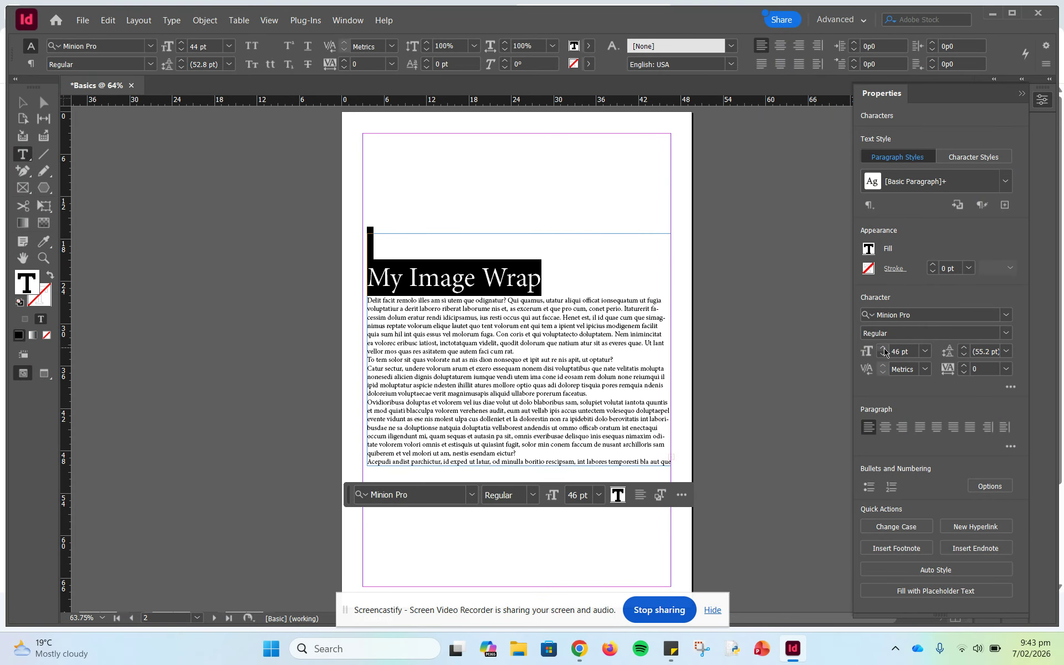
{"action": "left_click", "coordinate": [884, 348]}
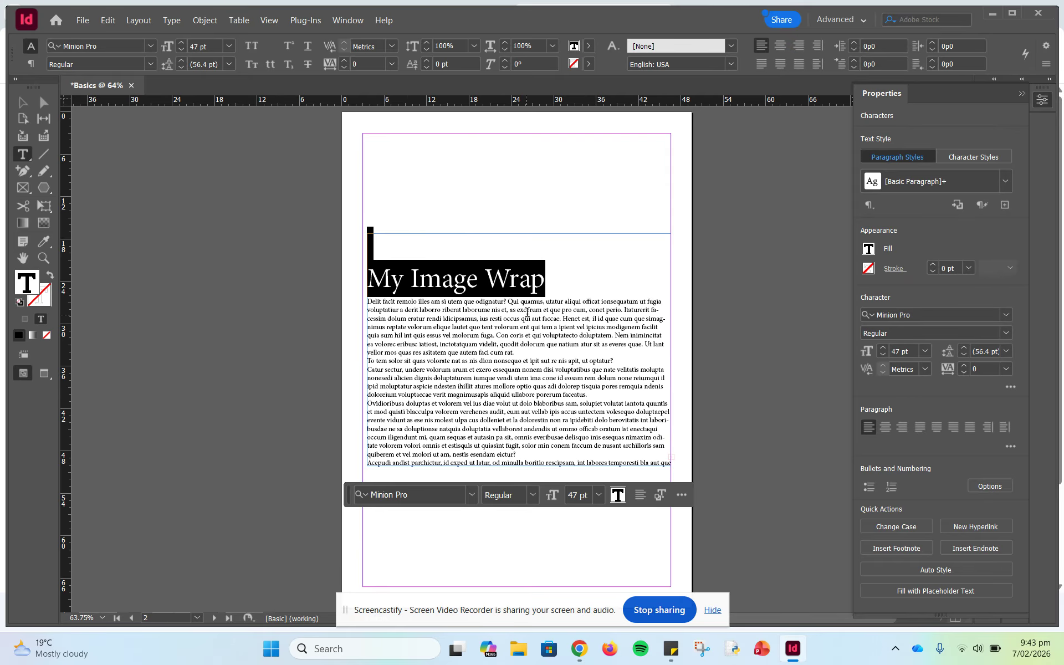
Centre-align the "My Image Wrap" heading and set its font to Forte
{"action": "left_click", "coordinate": [640, 495]}
{"action": "left_click", "coordinate": [663, 517]}
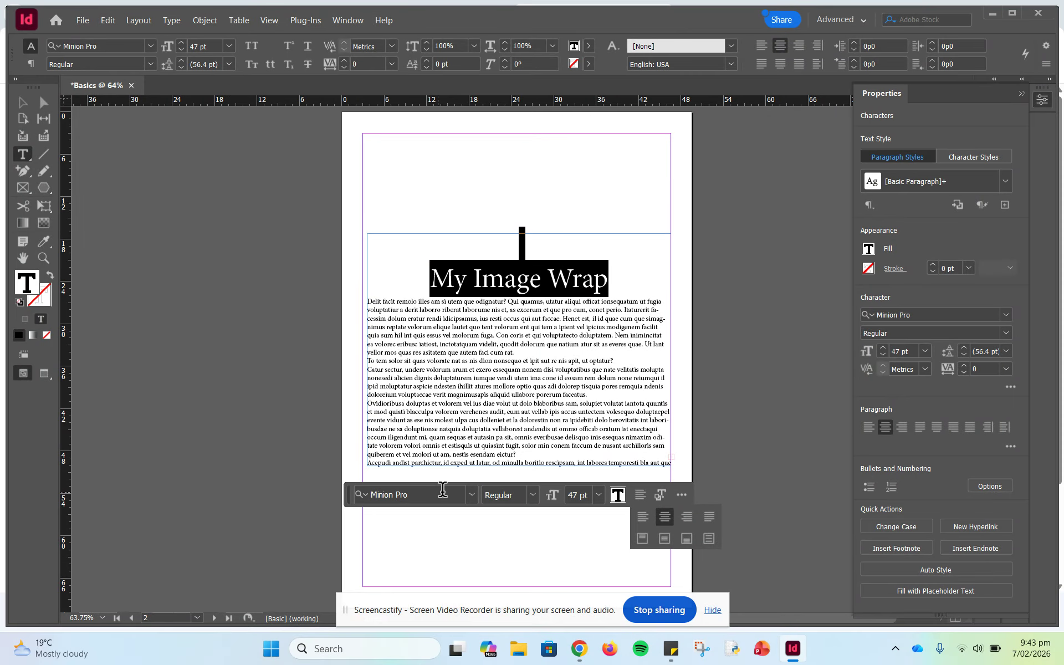
{"action": "left_click", "coordinate": [471, 496]}
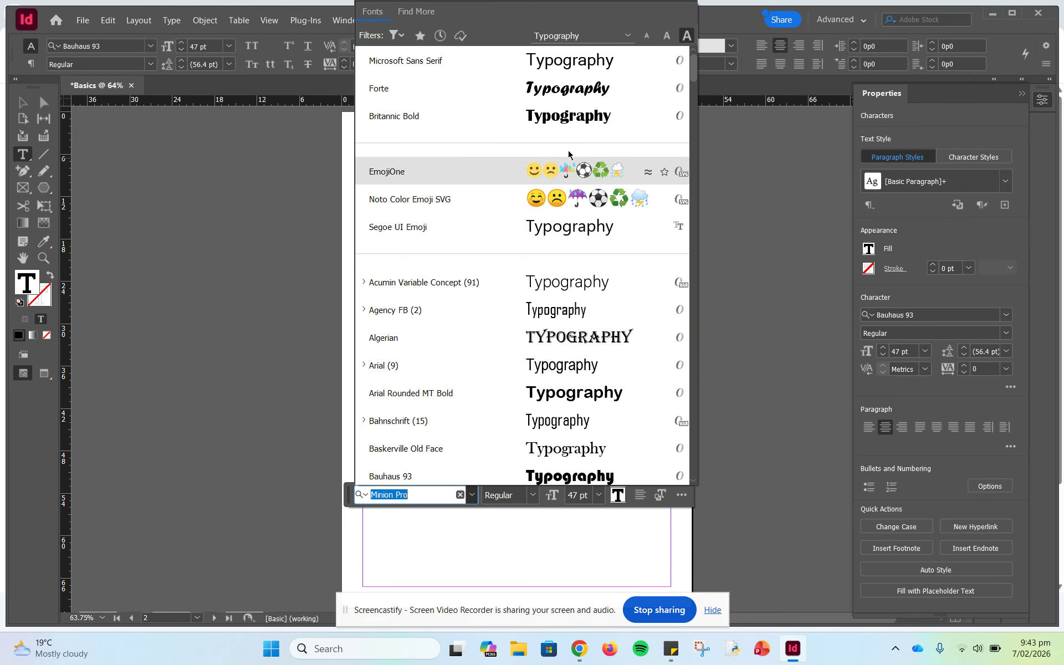
{"action": "left_click", "coordinate": [566, 88]}
{"action": "key", "text": "Return"}
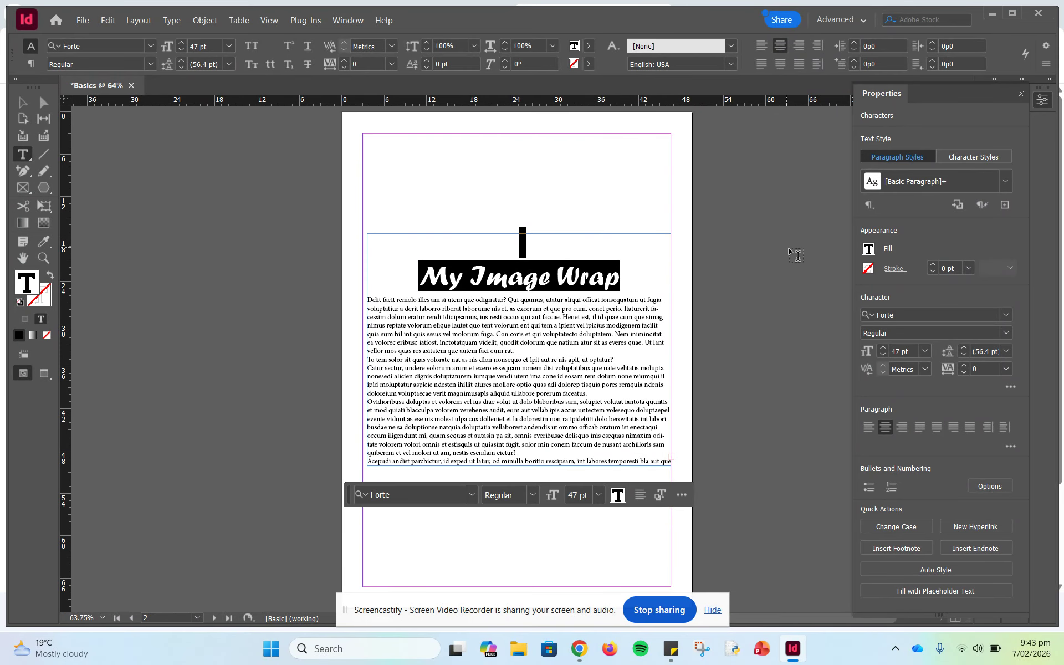
Fill the "My Image Wrap" heading text with the yellow swatch (C=0 M=0 Y=100 K=0)
{"action": "left_click", "coordinate": [868, 249]}
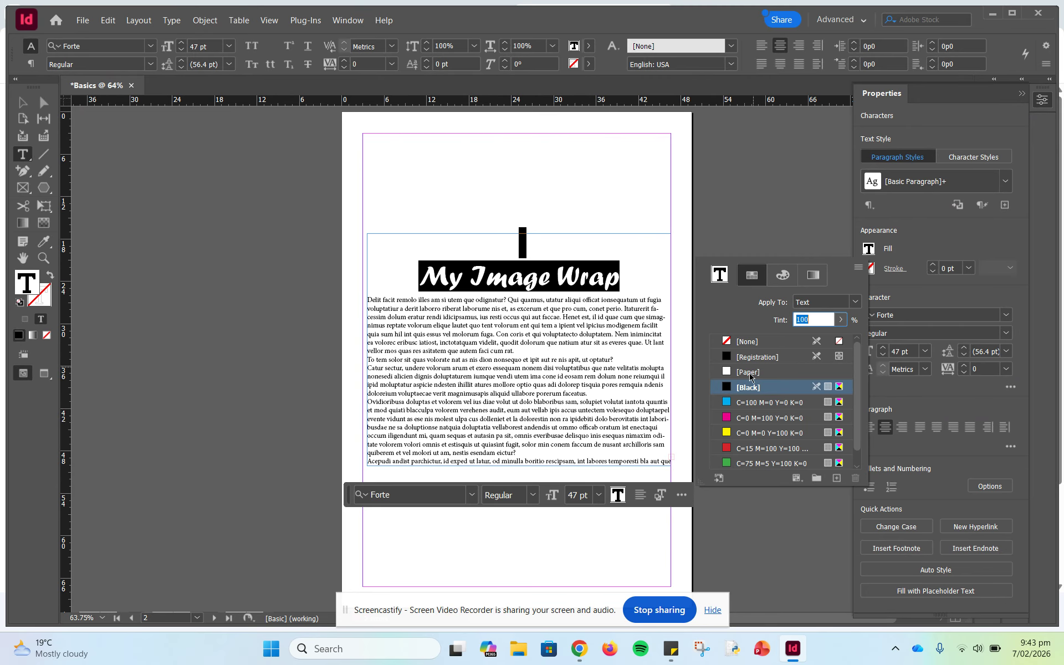
{"action": "left_click", "coordinate": [731, 433]}
{"action": "left_click", "coordinate": [936, 238]}
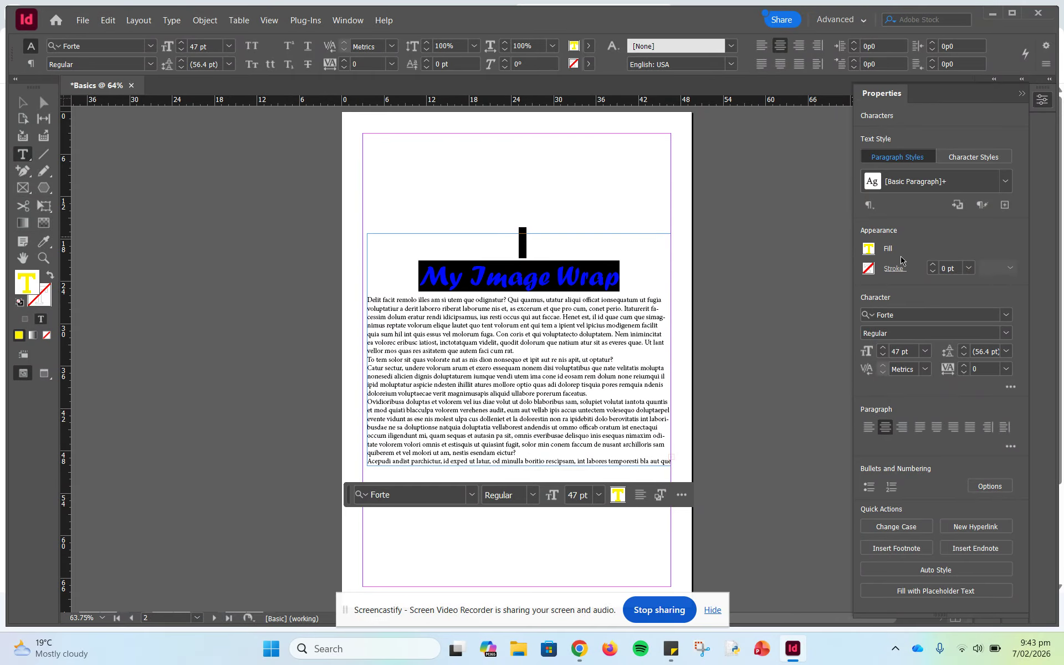
Give the heading text a 2 pt stroke and colour it with the [Registration] swatch
{"action": "left_click", "coordinate": [894, 269]}
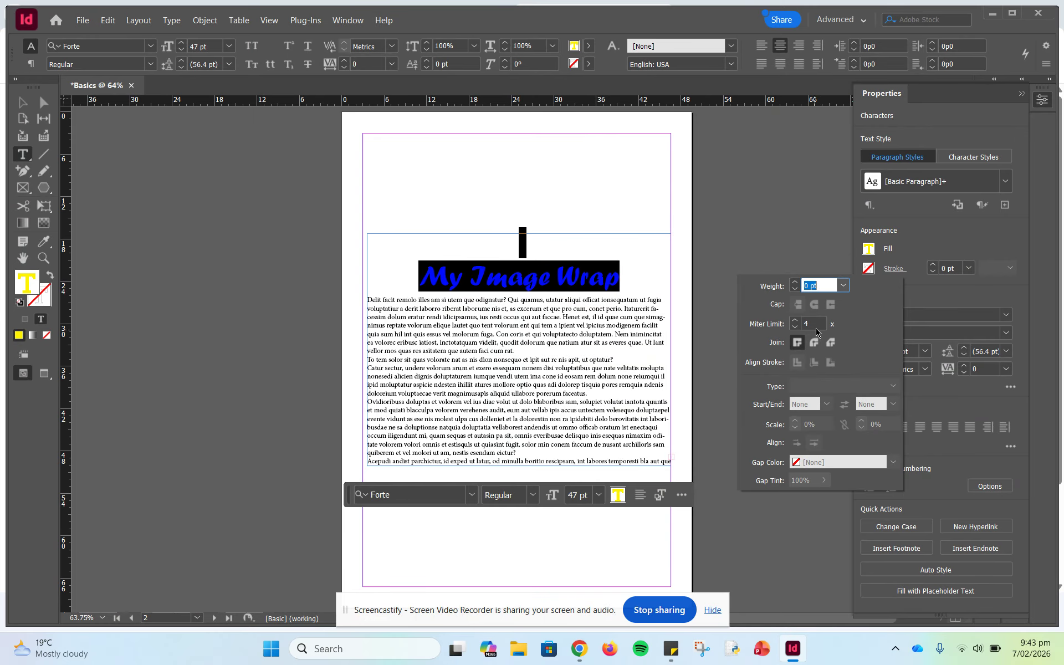
{"action": "left_click", "coordinate": [795, 283]}
{"action": "left_click", "coordinate": [795, 283]}
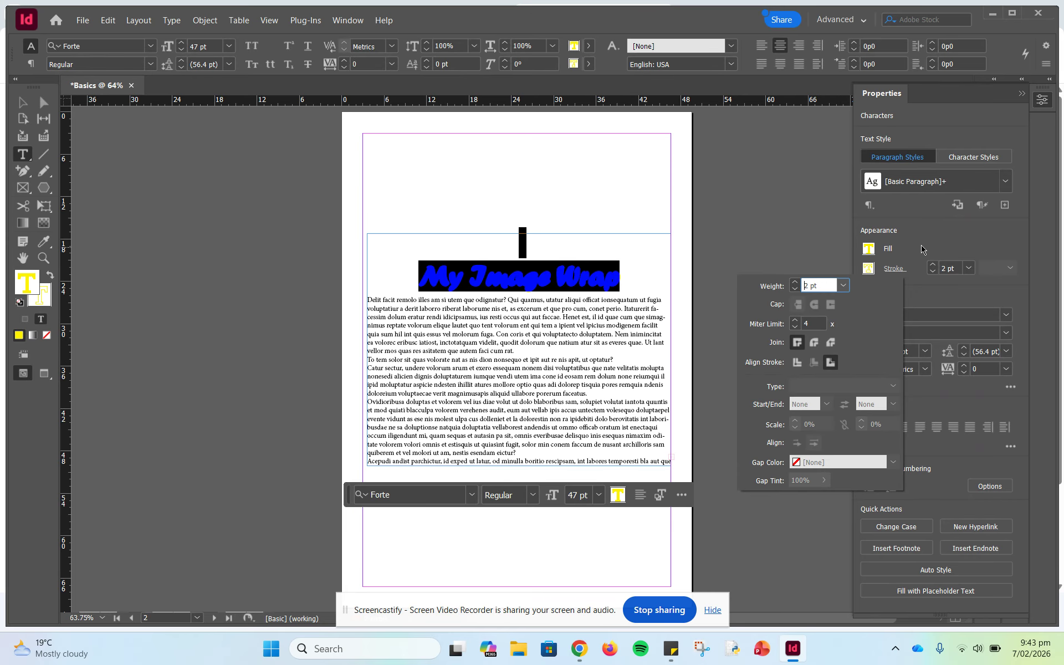
{"action": "left_click", "coordinate": [868, 270]}
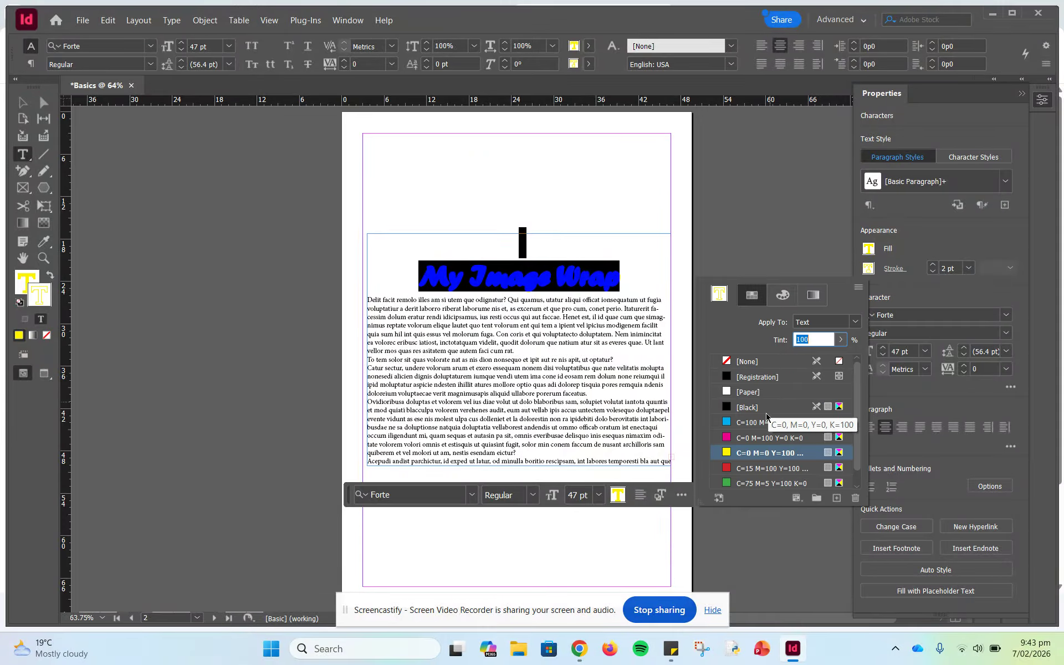
{"action": "left_click", "coordinate": [731, 377]}
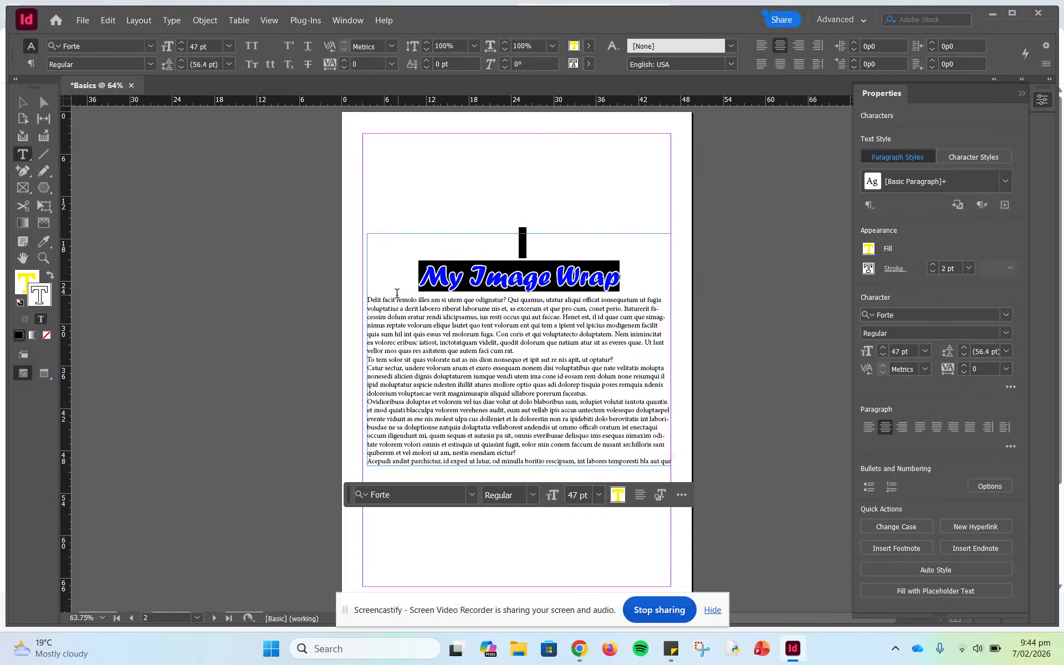
{"action": "left_click", "coordinate": [383, 310]}
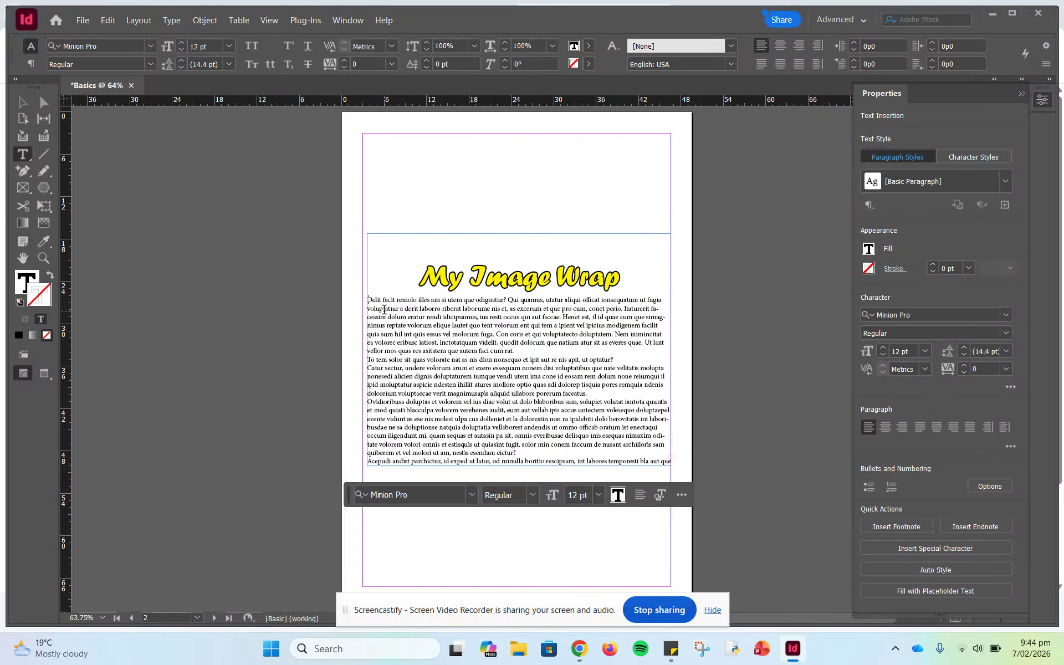
{"action": "key", "text": "Return"}
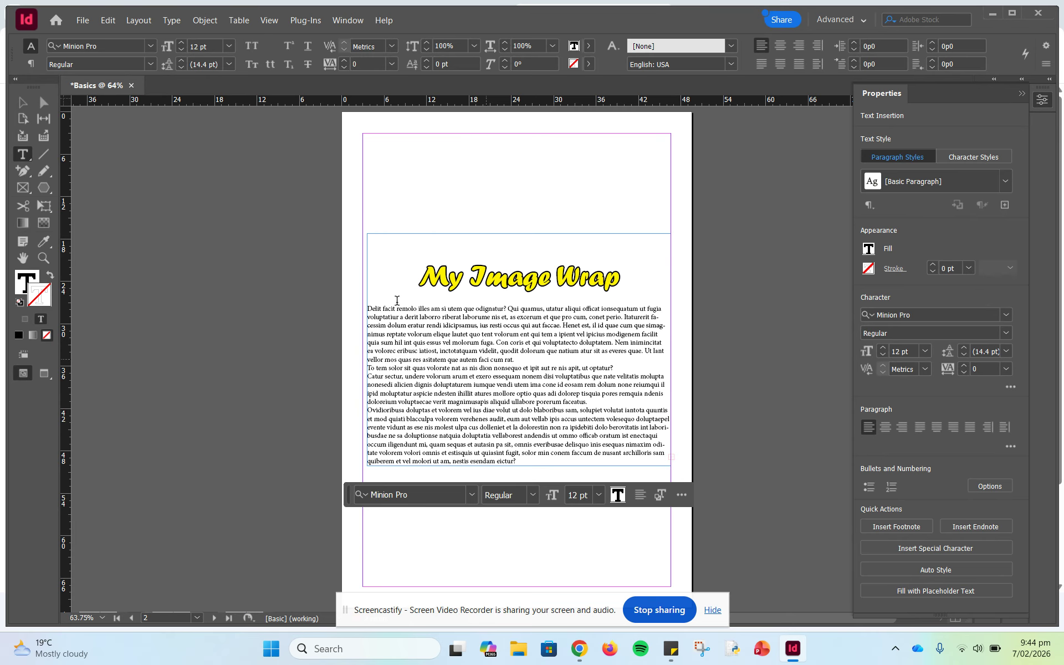
{"action": "left_click", "coordinate": [81, 21]}
{"action": "left_click", "coordinate": [103, 224]}
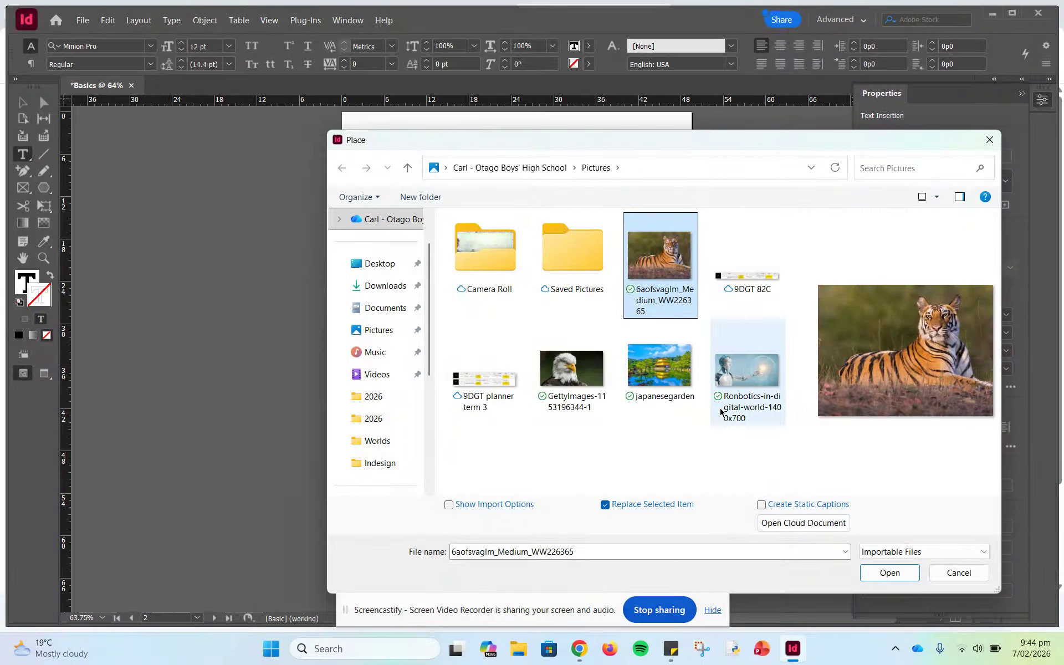
{"action": "left_click", "coordinate": [560, 366]}
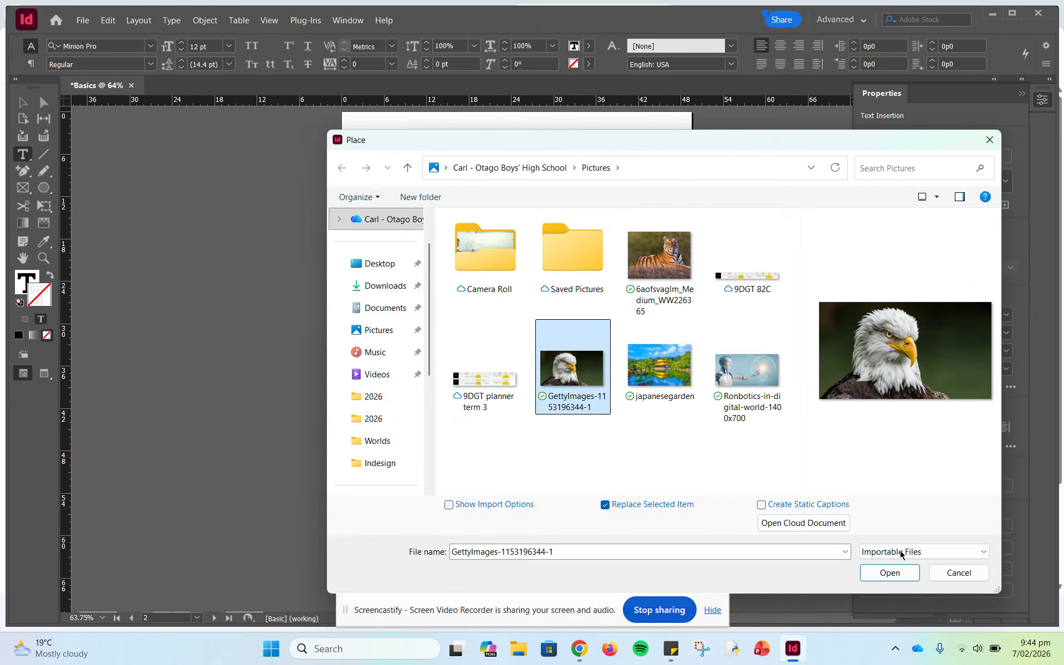
{"action": "left_click", "coordinate": [888, 572]}
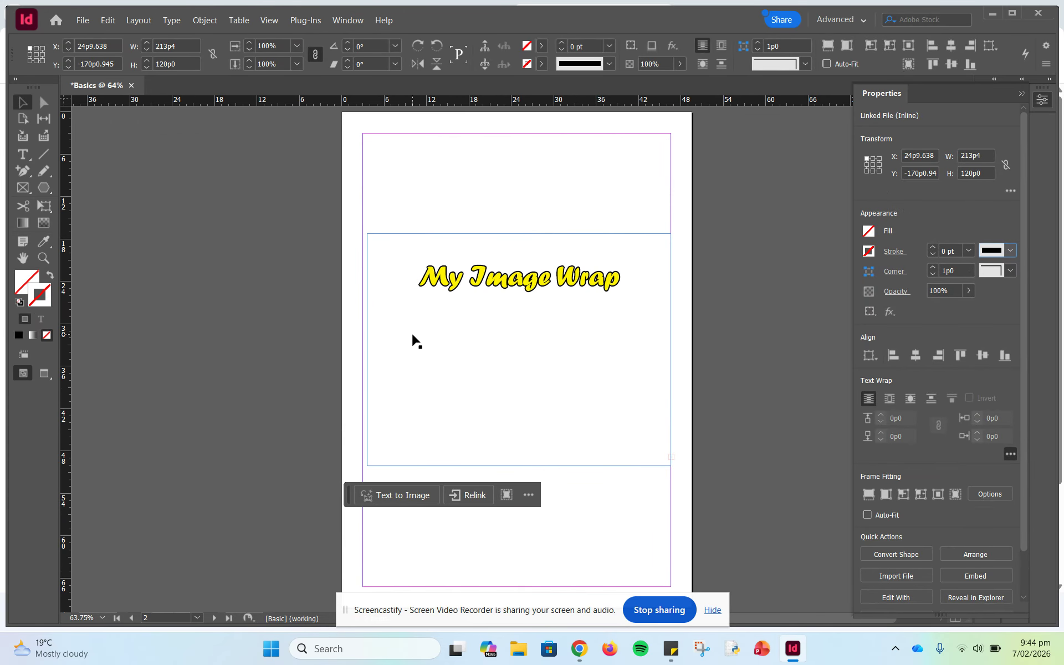
Undo the inline placement of the eagle photo inside the page 2 text frame
{"action": "mouse_move", "coordinate": [411, 332]}
{"action": "left_mouse_down"}
{"action": "mouse_move", "coordinate": [467, 413]}
{"action": "mouse_move", "coordinate": [414, 351]}
{"action": "mouse_move", "coordinate": [412, 332]}
{"action": "left_mouse_up"}
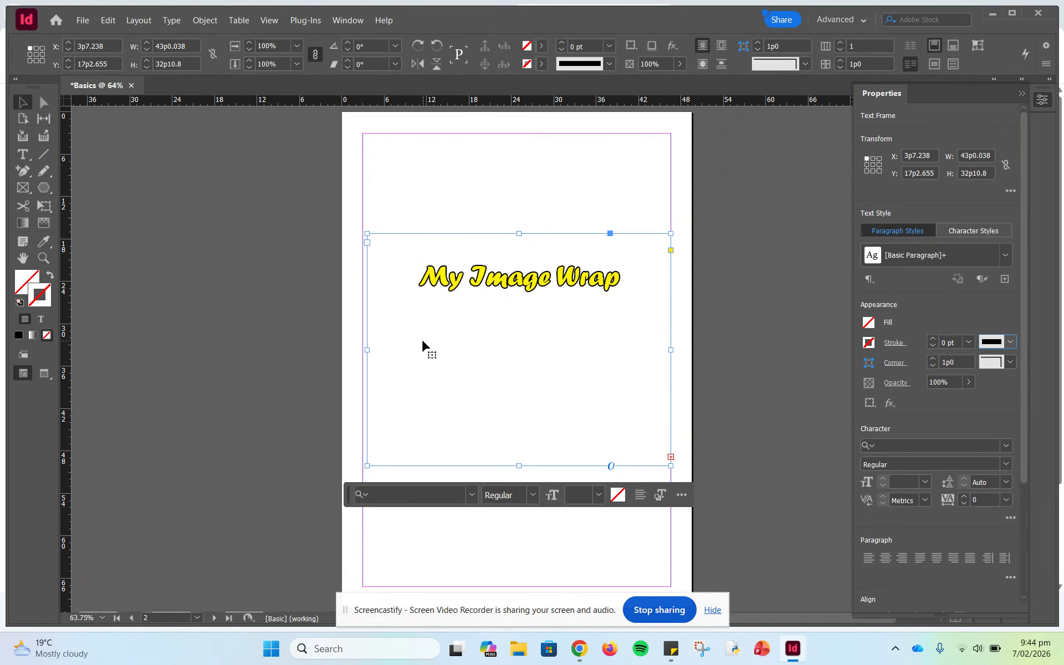
{"action": "mouse_move", "coordinate": [422, 345]}
{"action": "left_mouse_down"}
{"action": "mouse_move", "coordinate": [519, 398]}
{"action": "mouse_move", "coordinate": [423, 345]}
{"action": "left_mouse_up"}
{"action": "left_click", "coordinate": [427, 209]}
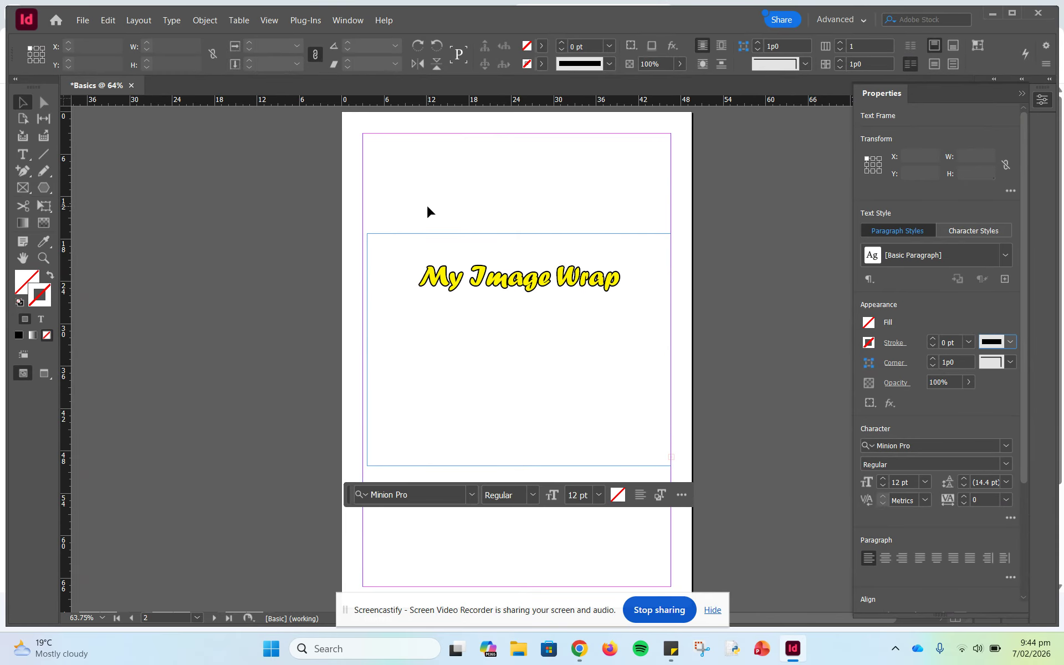
{"action": "left_click", "coordinate": [480, 310]}
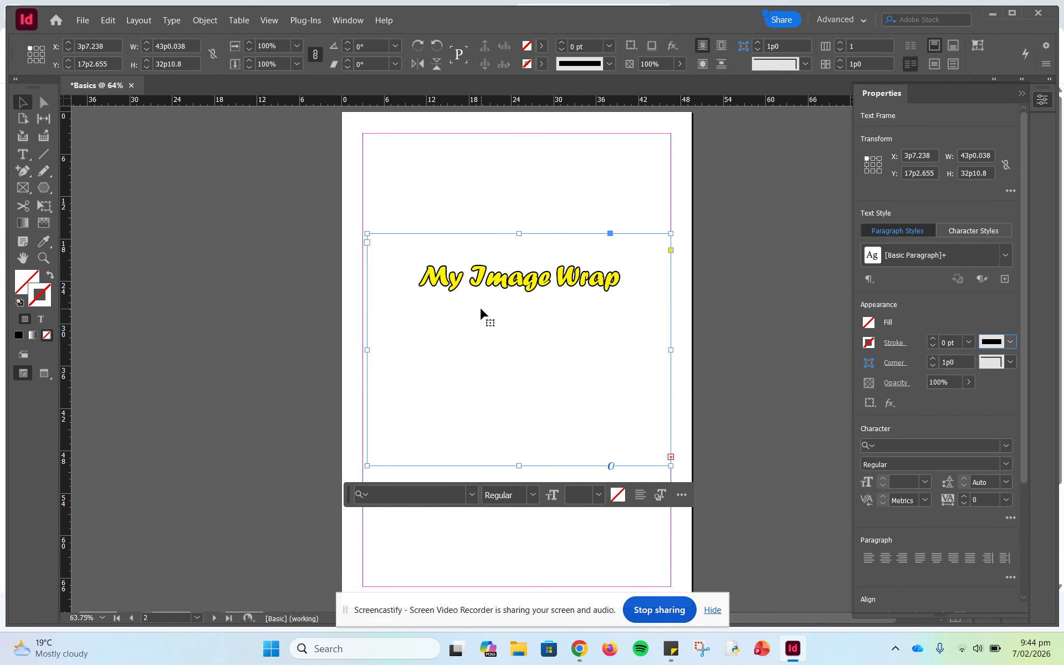
{"action": "key", "text": "ctrl+z"}
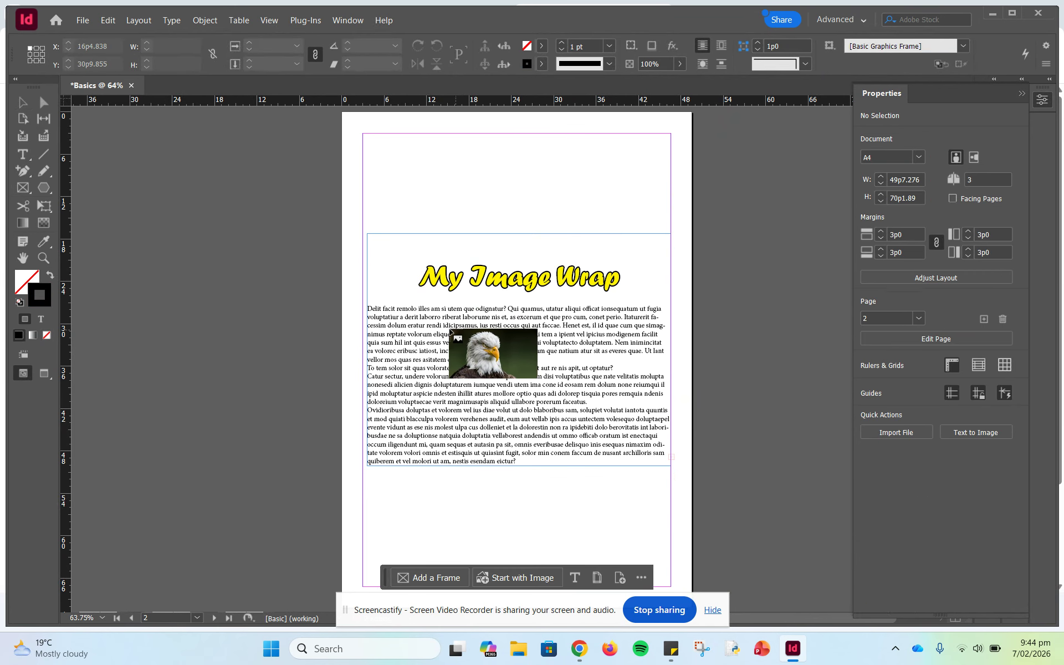
Place the eagle photo over the placeholder text, about 25p7 wide by 14p5 high, and shift it slightly toward the centre
{"action": "left_click_drag", "start_coordinate": [404, 318], "coordinate": [583, 419]}
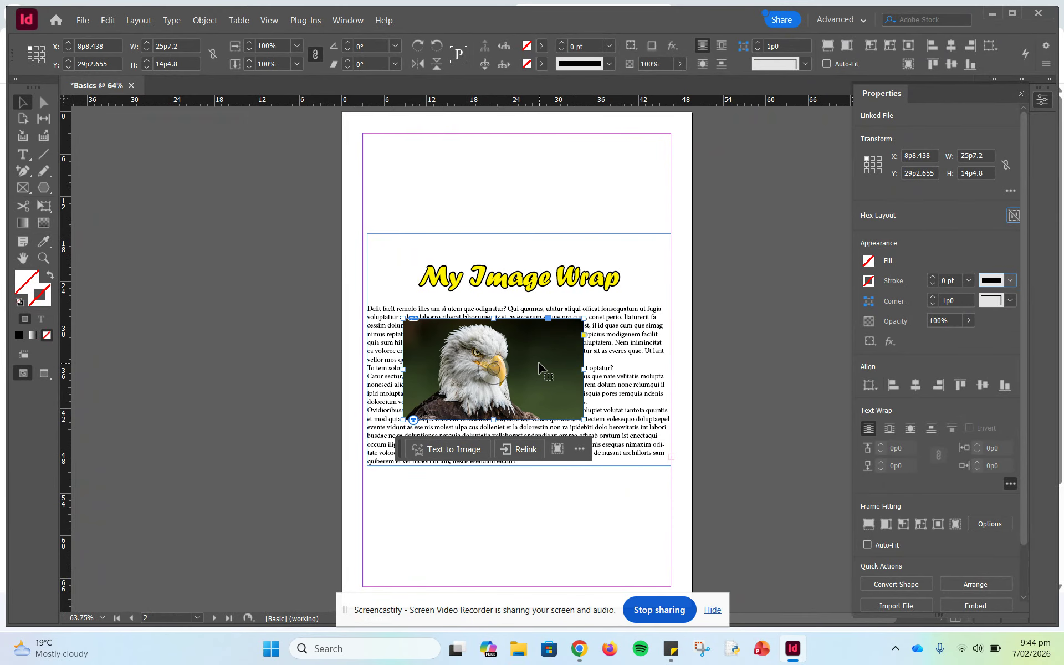
{"action": "left_click_drag", "start_coordinate": [540, 368], "coordinate": [553, 367]}
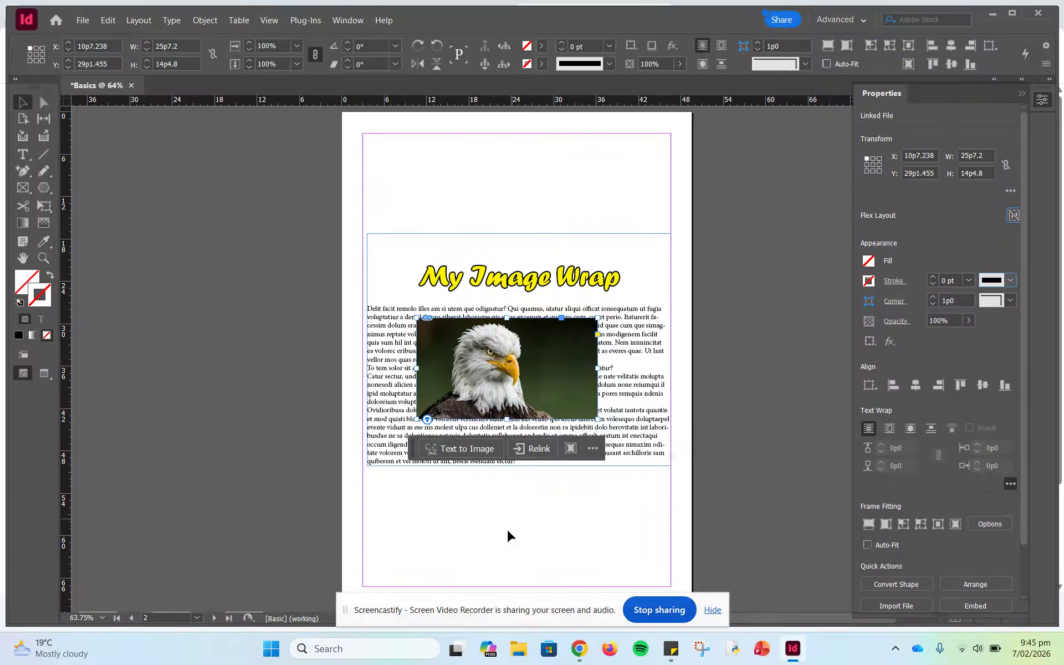
{"action": "left_click", "coordinate": [477, 521]}
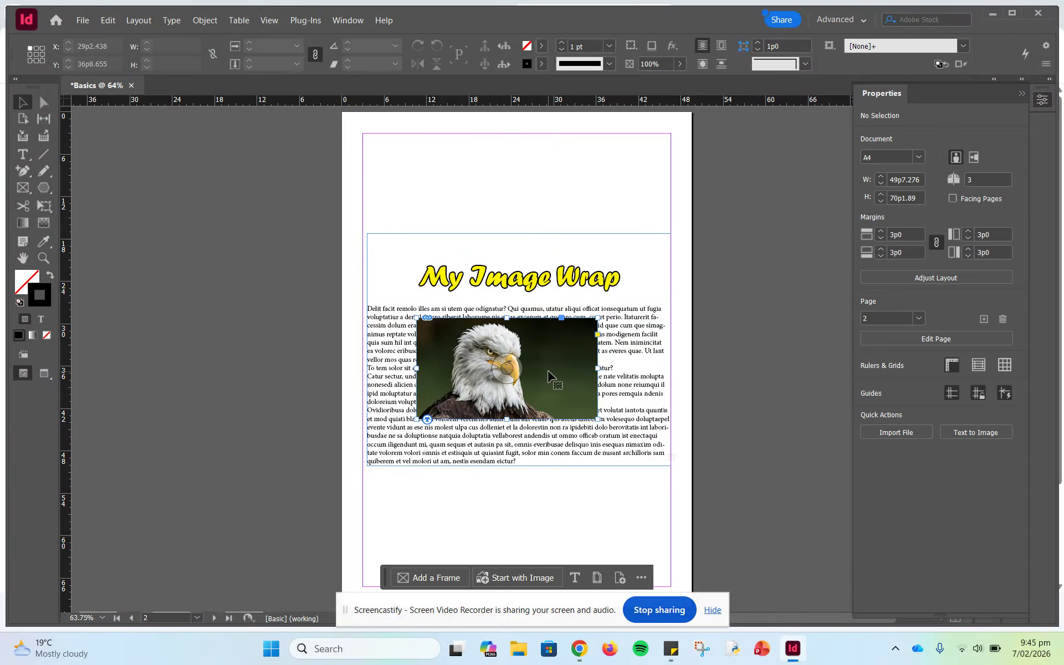
{"action": "left_click", "coordinate": [555, 380]}
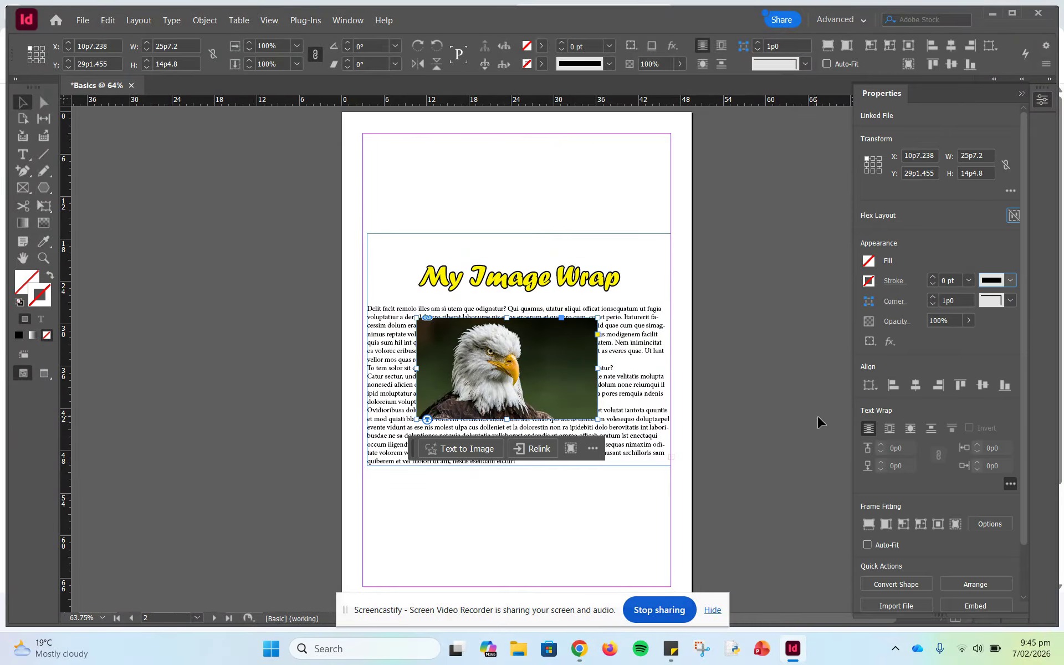
Crop the eagle photo's frame to about 19p10 by 10p4 and move it to the middle of the placeholder text
{"action": "left_click", "coordinate": [869, 525]}
{"action": "left_click_drag", "start_coordinate": [541, 360], "coordinate": [551, 370]}
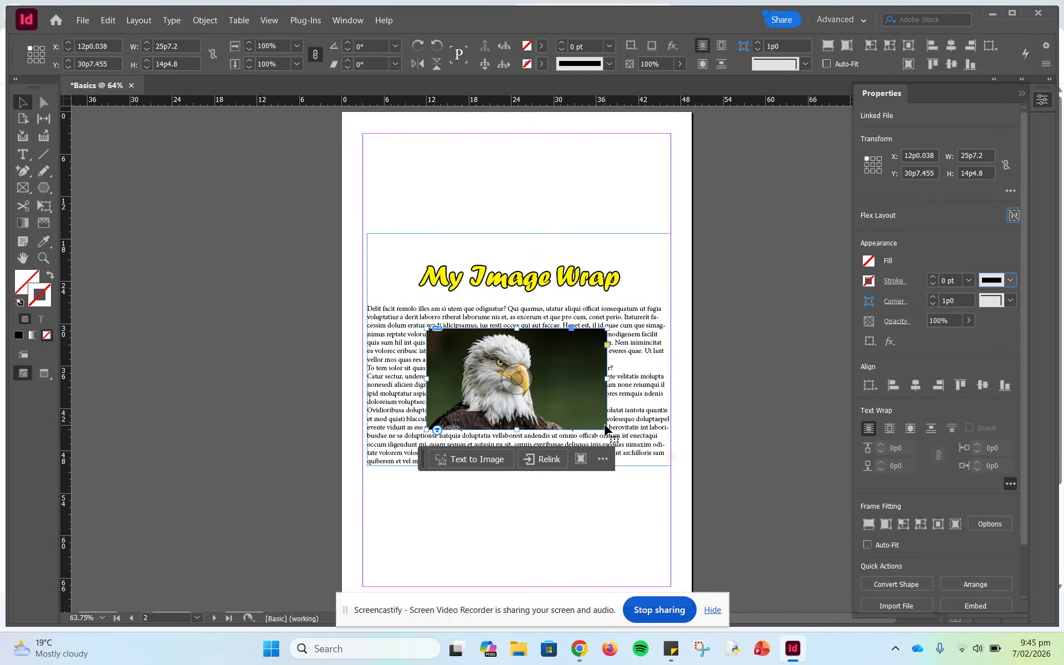
{"action": "left_click_drag", "start_coordinate": [608, 431], "coordinate": [567, 400]}
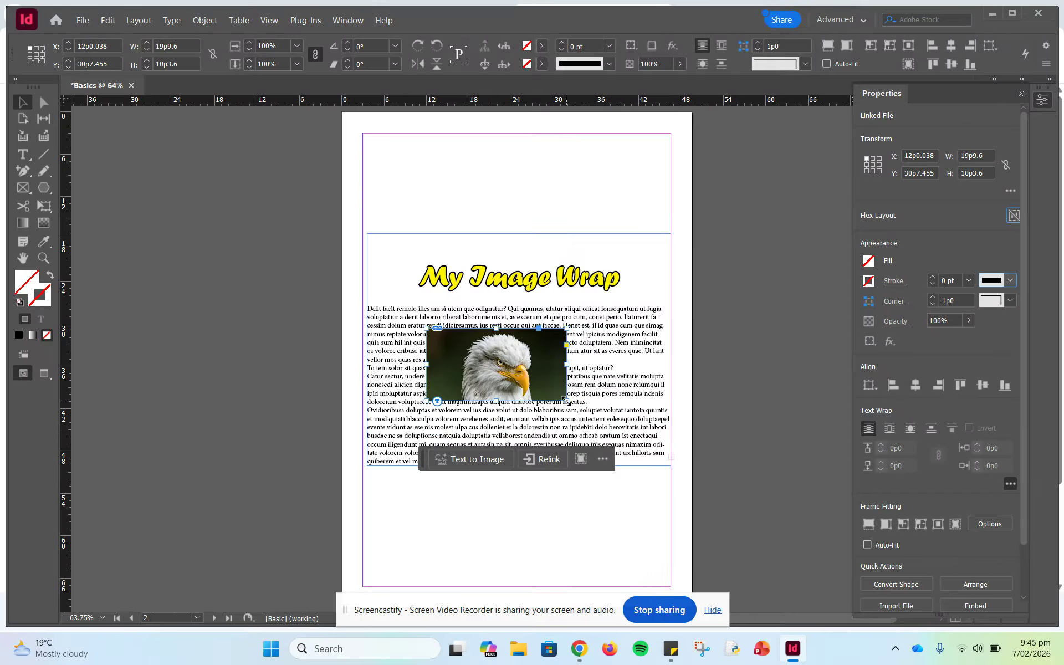
{"action": "left_click_drag", "start_coordinate": [513, 369], "coordinate": [541, 377]}
{"action": "left_click", "coordinate": [517, 516]}
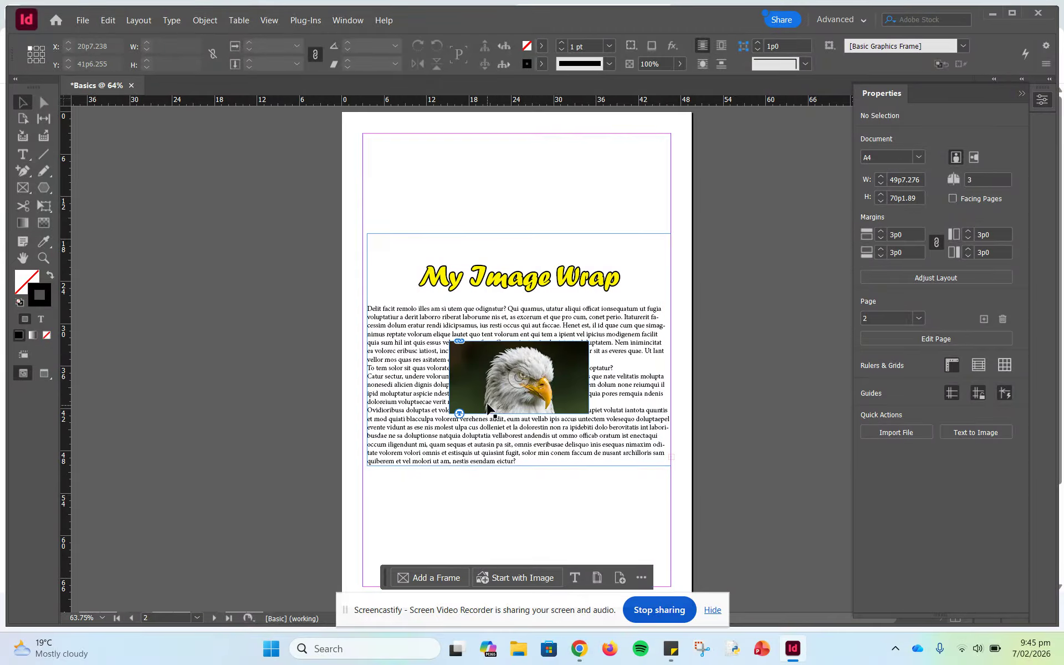
Wrap the placeholder text around the eagle photo's object shape and open the full Text Wrap settings
{"action": "left_click", "coordinate": [476, 382]}
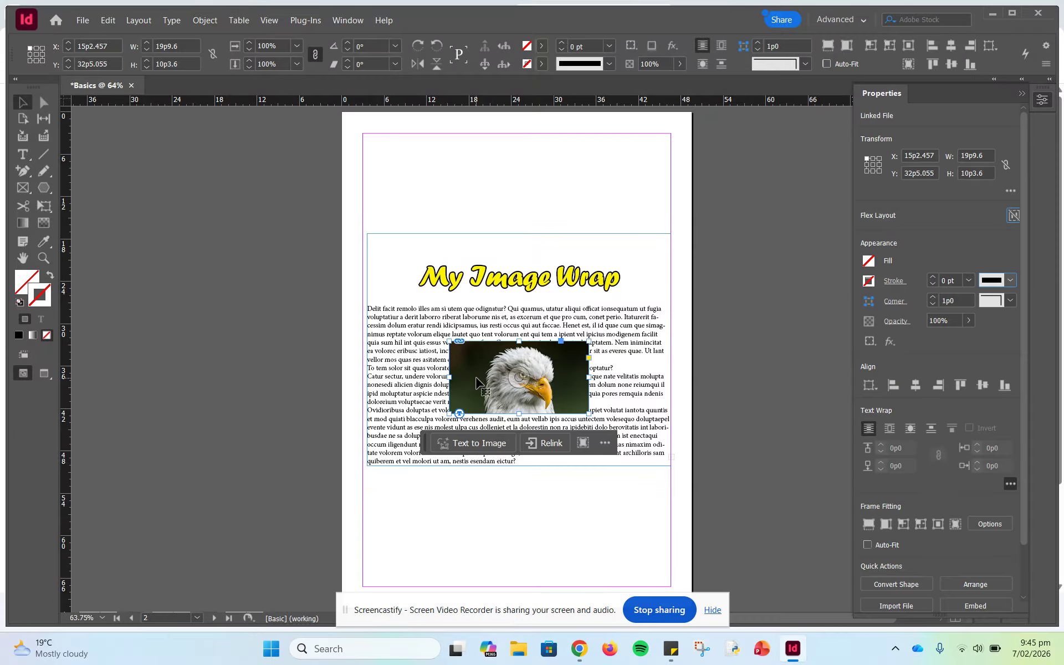
{"action": "left_click", "coordinate": [910, 429]}
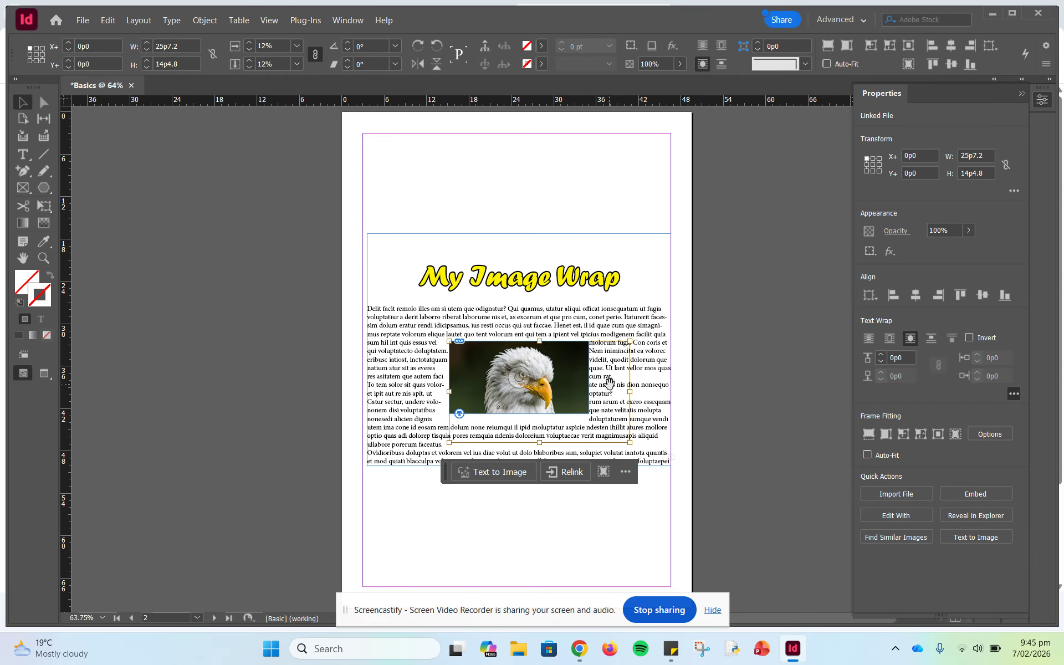
{"action": "left_click", "coordinate": [343, 21]}
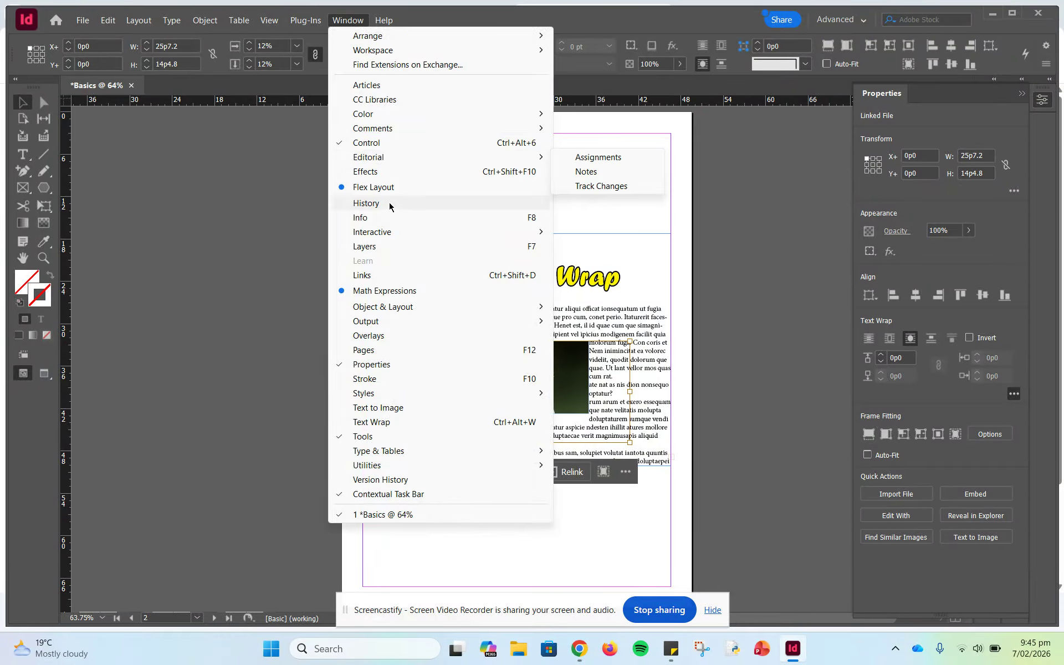
{"action": "left_click", "coordinate": [339, 422]}
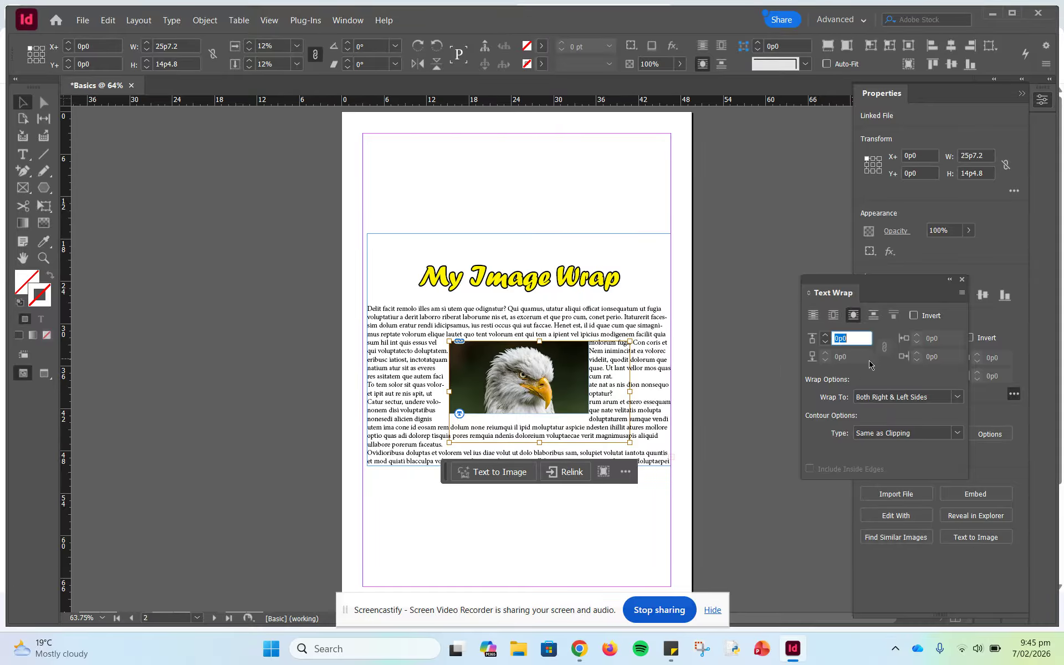
Set the eagle photo's text wrap contour type to Select Subject
{"action": "left_click", "coordinate": [957, 397]}
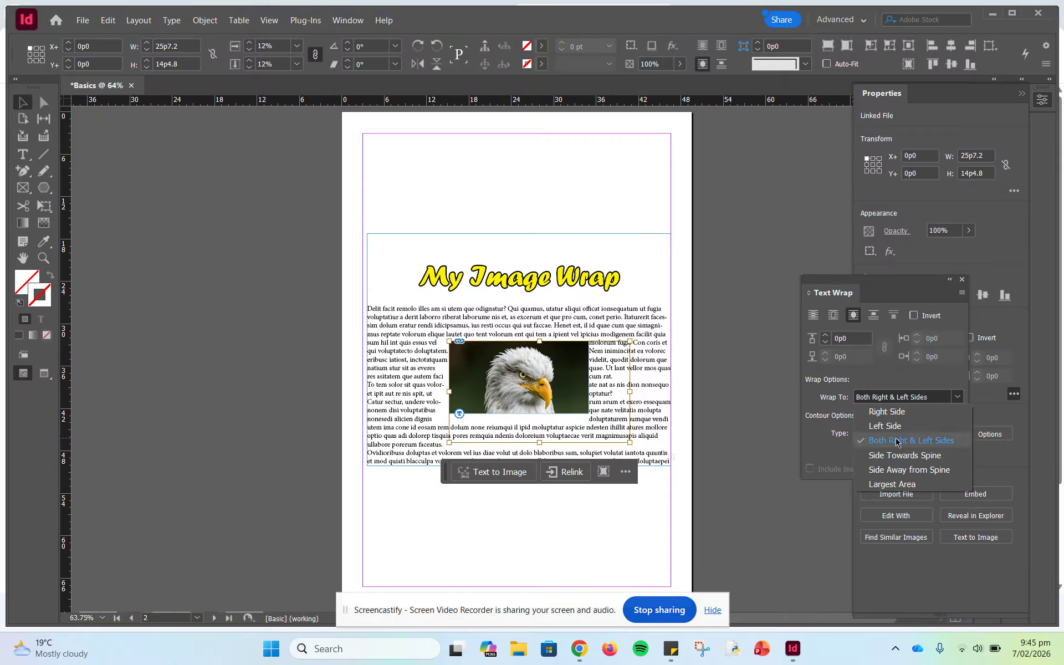
{"action": "left_click", "coordinate": [881, 384]}
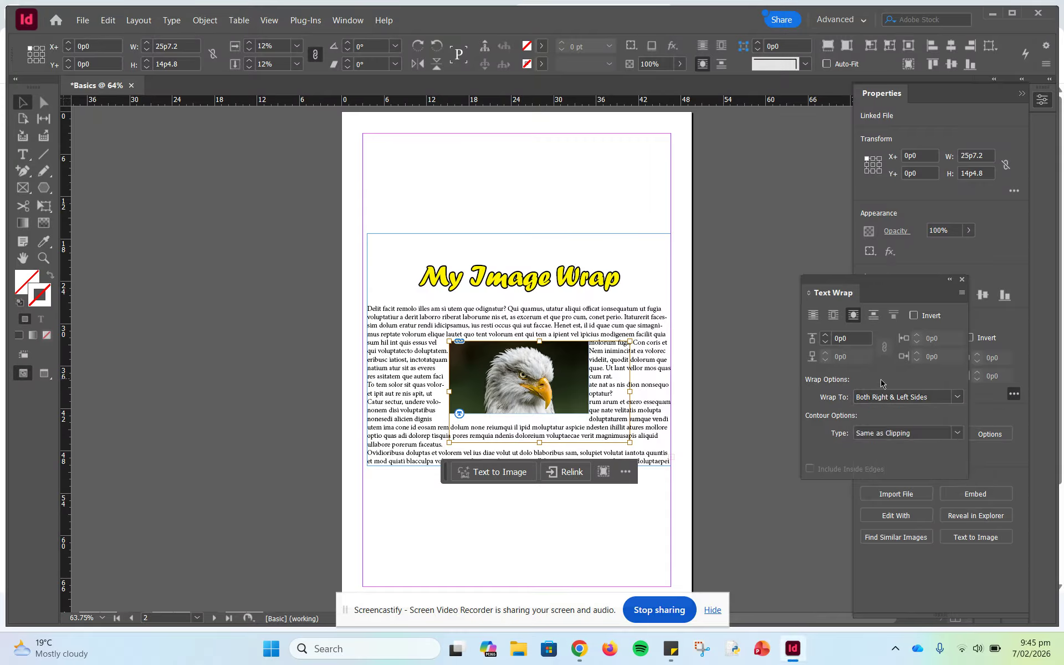
{"action": "left_click", "coordinate": [957, 433]}
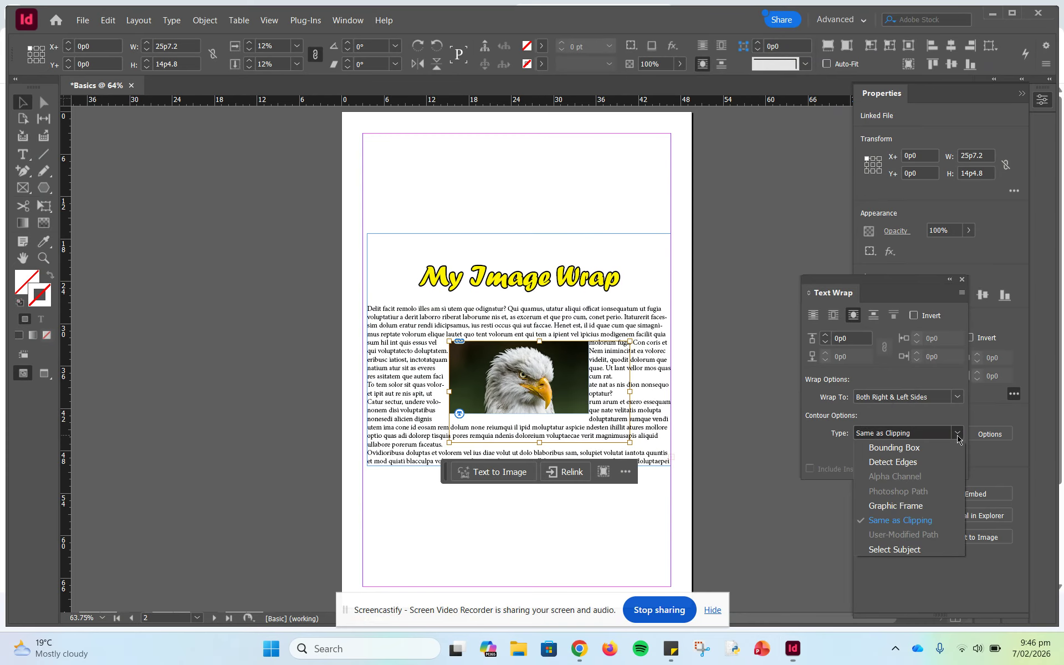
{"action": "left_click", "coordinate": [890, 550]}
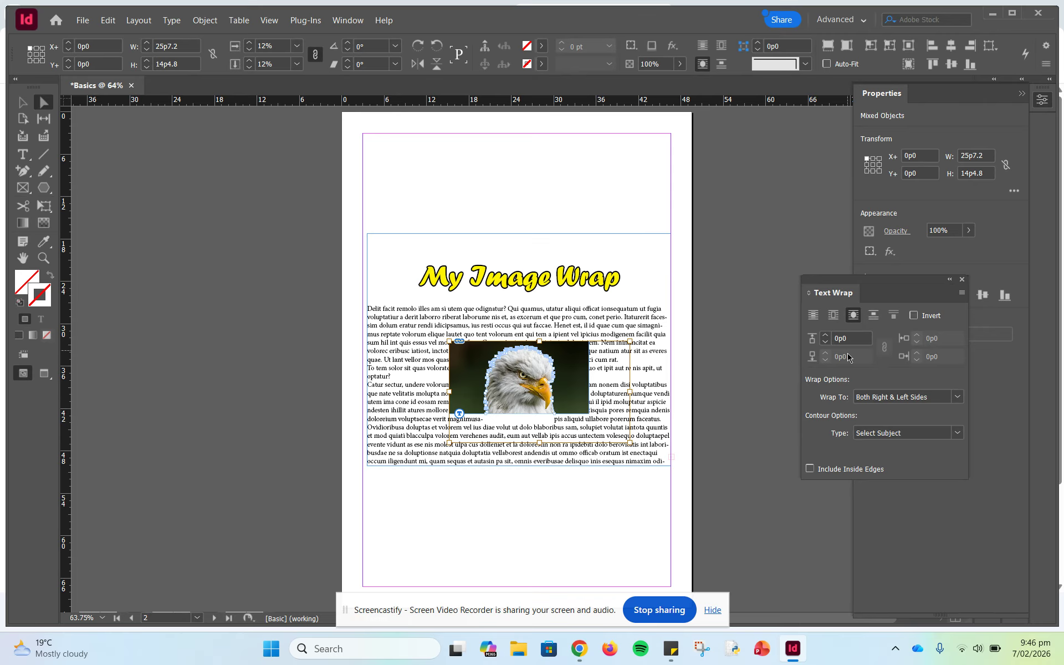
Change the eagle photo's text wrap contour type to Bounding Box
{"action": "left_click", "coordinate": [956, 434]}
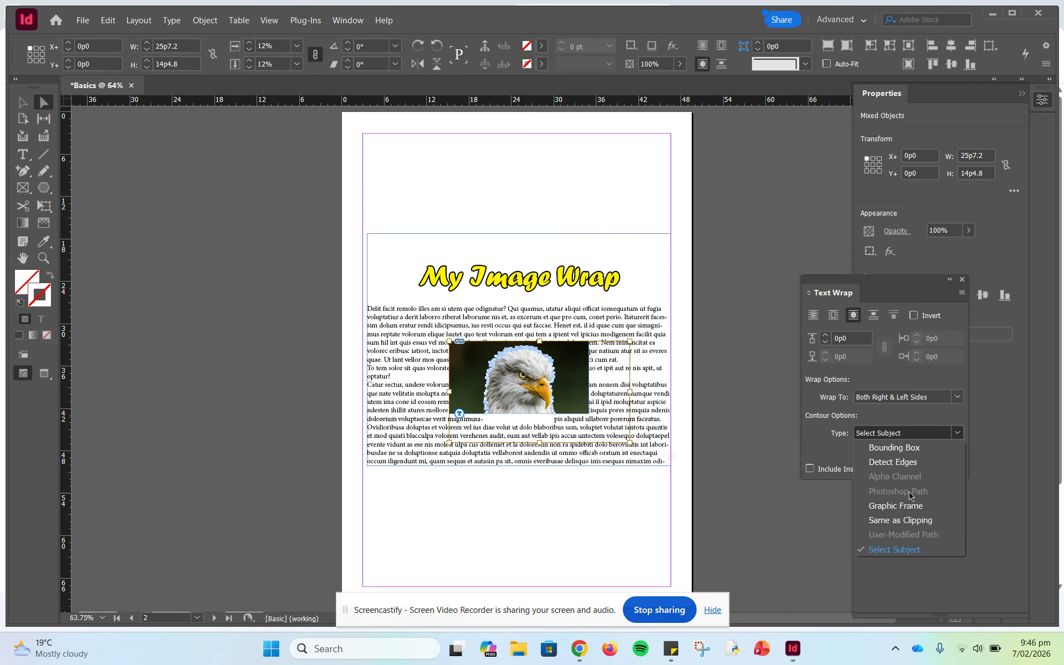
{"action": "left_click", "coordinate": [893, 449]}
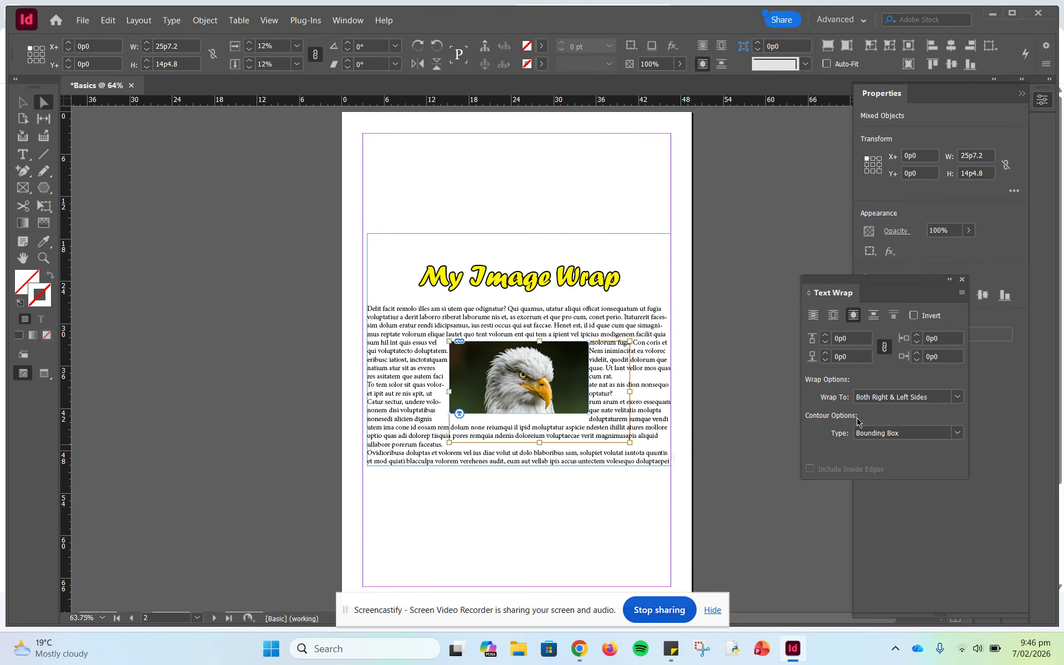
Try text wrap offsets of 0p1 and 0p2 around the eagle photo's bounding box, ending at 0p1
{"action": "left_click", "coordinate": [825, 336]}
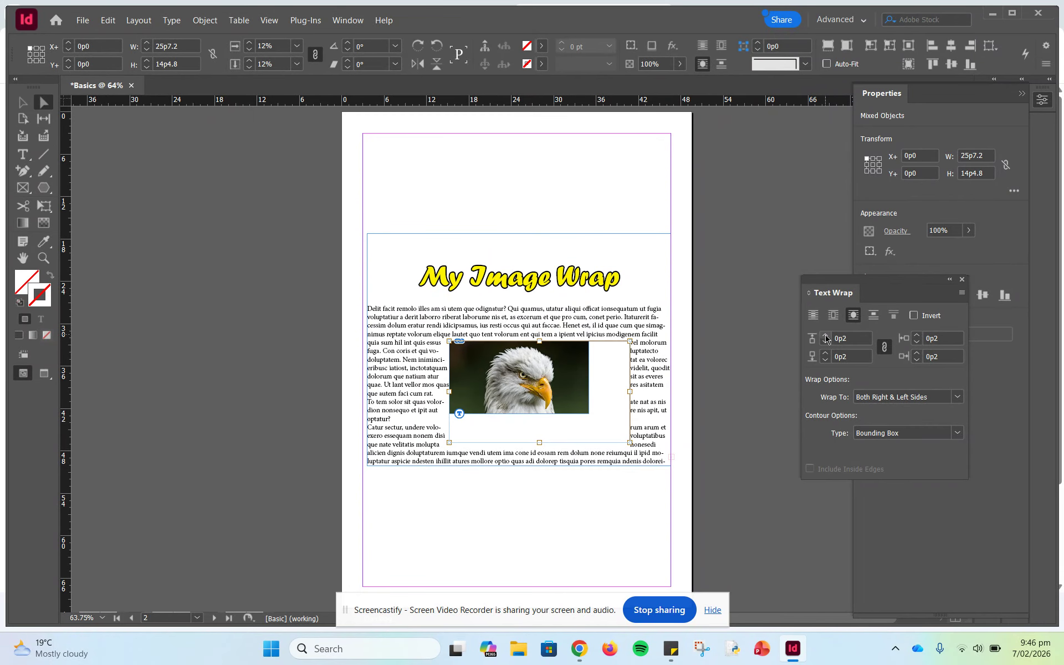
{"action": "left_click", "coordinate": [826, 342]}
{"action": "left_click", "coordinate": [827, 342]}
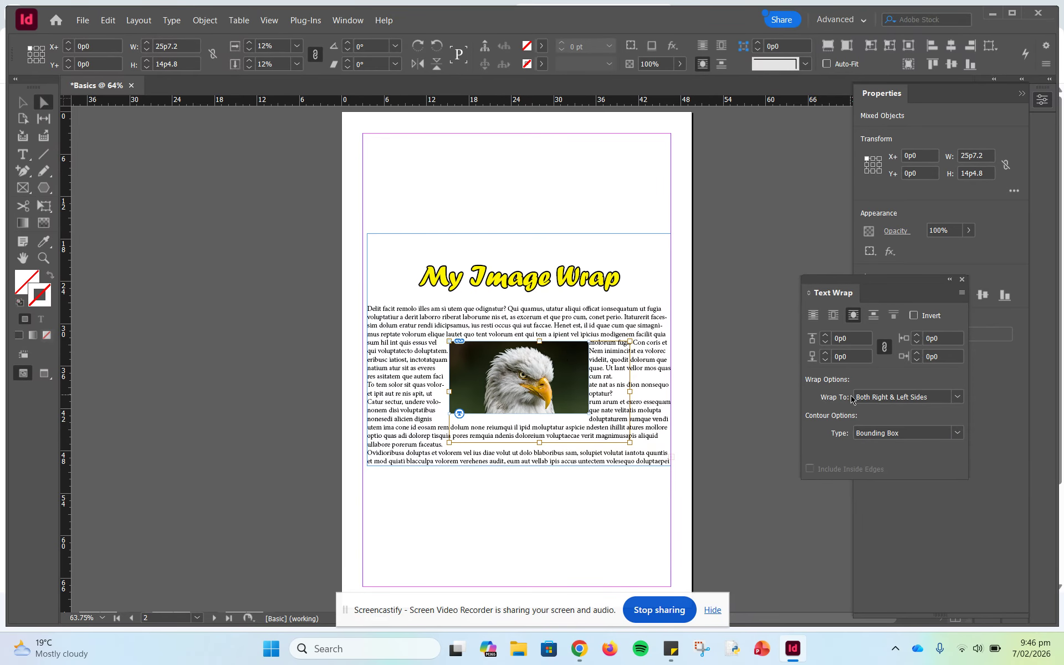
{"action": "left_click", "coordinate": [827, 336]}
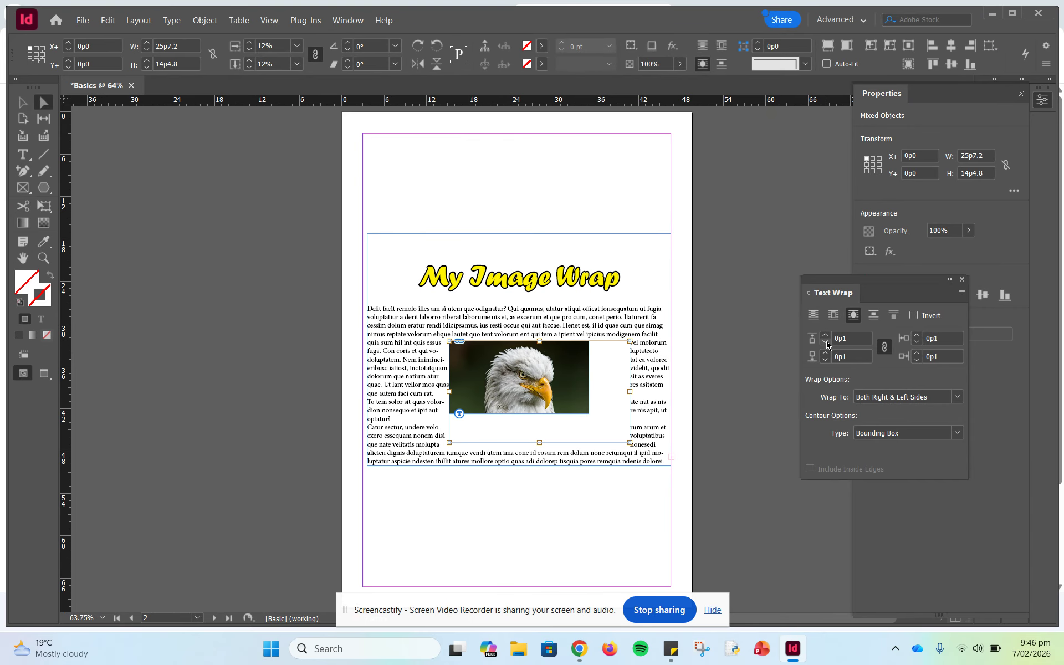
{"action": "left_click", "coordinate": [826, 344]}
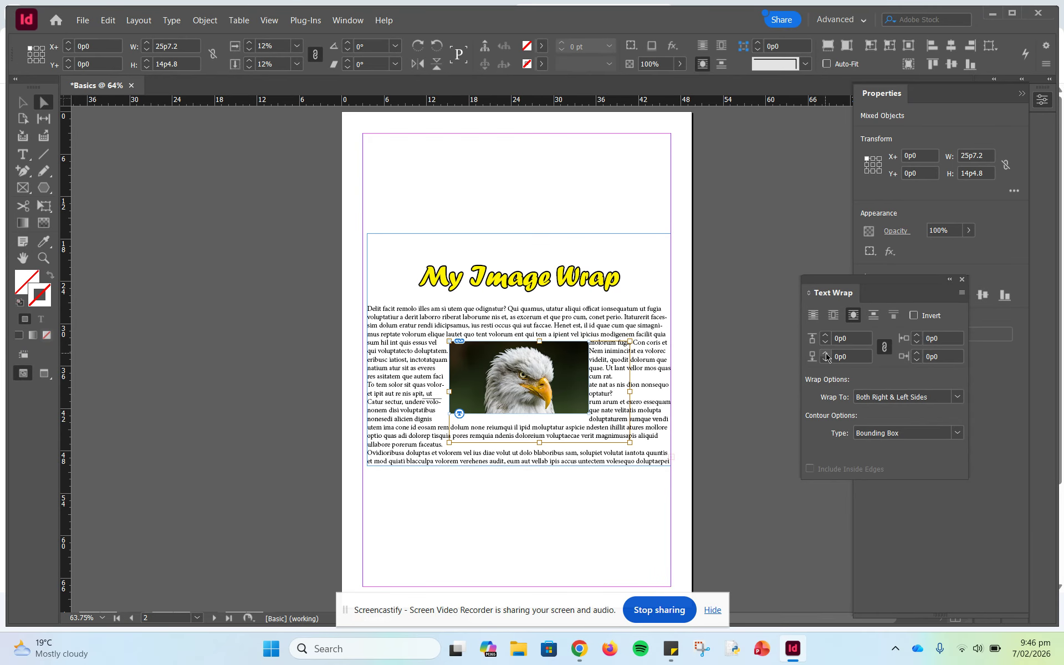
{"action": "left_click", "coordinate": [826, 353]}
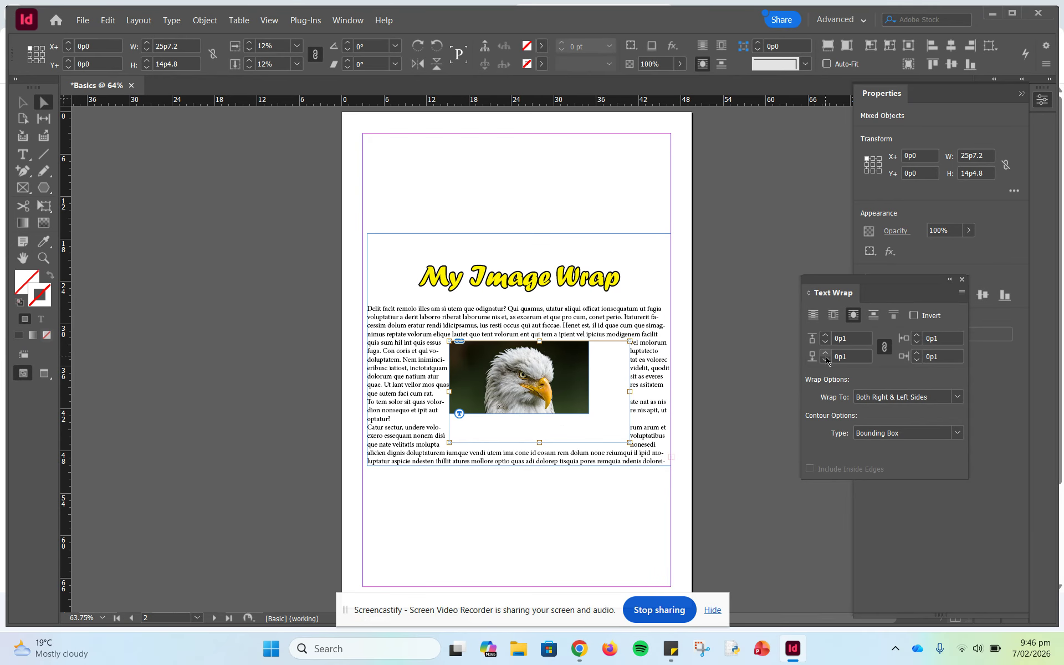
Set the eagle photo's wrap contour type to Detect Edges with a 0p11 offset, and deselect the photo
{"action": "left_click", "coordinate": [958, 436]}
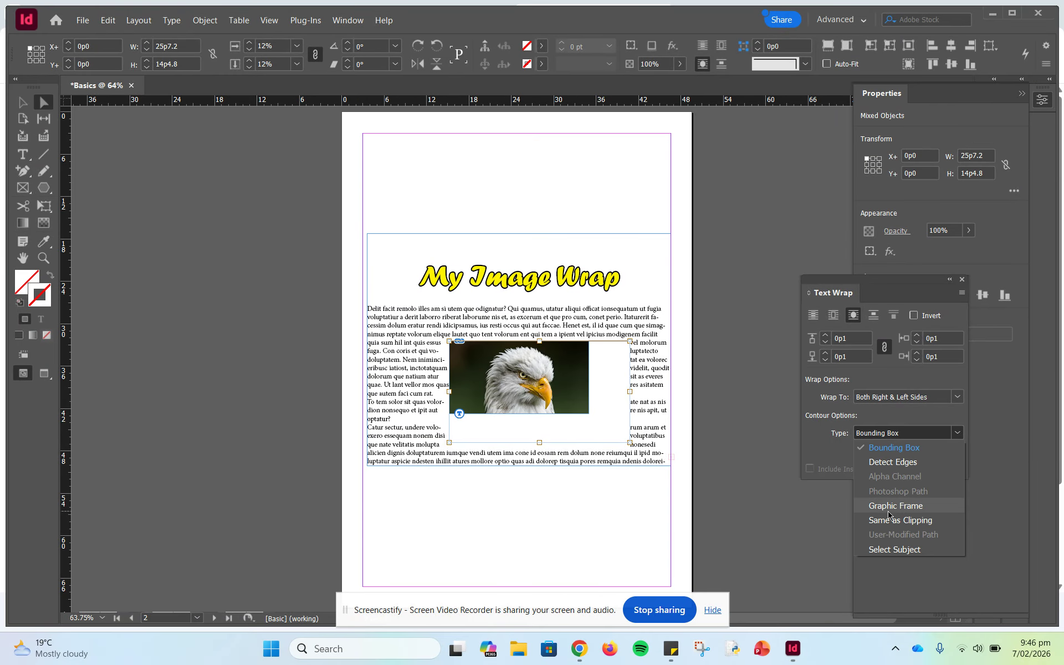
{"action": "left_click", "coordinate": [893, 463]}
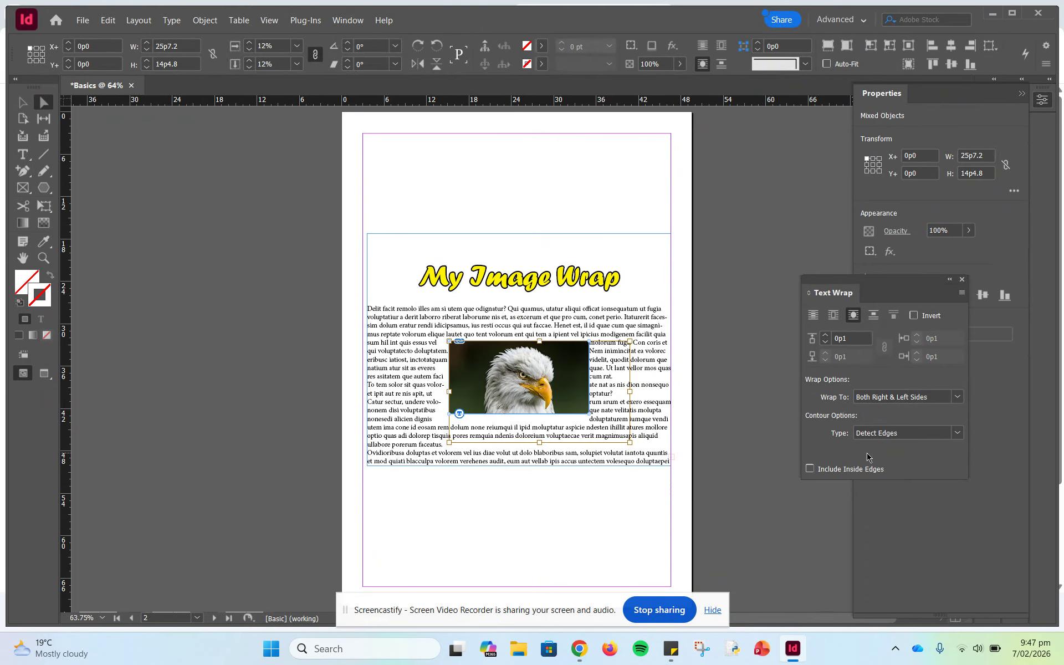
{"action": "left_click", "coordinate": [826, 335]}
{"action": "left_click", "coordinate": [825, 336]}
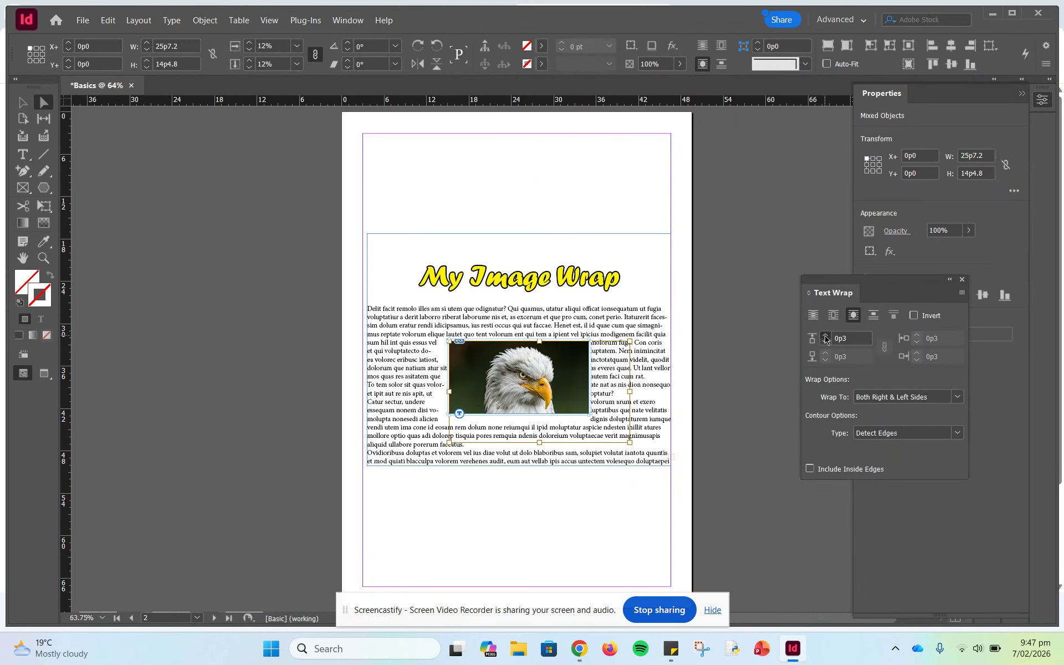
{"action": "left_click", "coordinate": [825, 336]}
{"action": "left_click", "coordinate": [825, 336]}
{"action": "left_click", "coordinate": [825, 336]}
{"action": "left_click", "coordinate": [825, 336]}
{"action": "left_click", "coordinate": [825, 335]}
{"action": "left_click", "coordinate": [825, 336]}
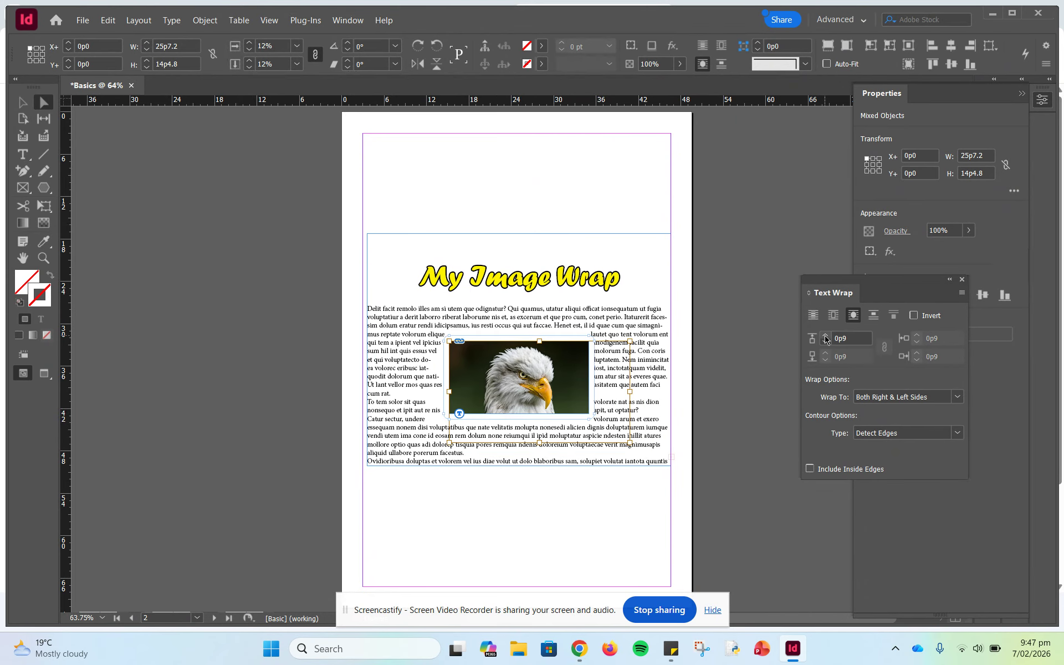
{"action": "left_click", "coordinate": [826, 336]}
{"action": "left_click", "coordinate": [825, 336]}
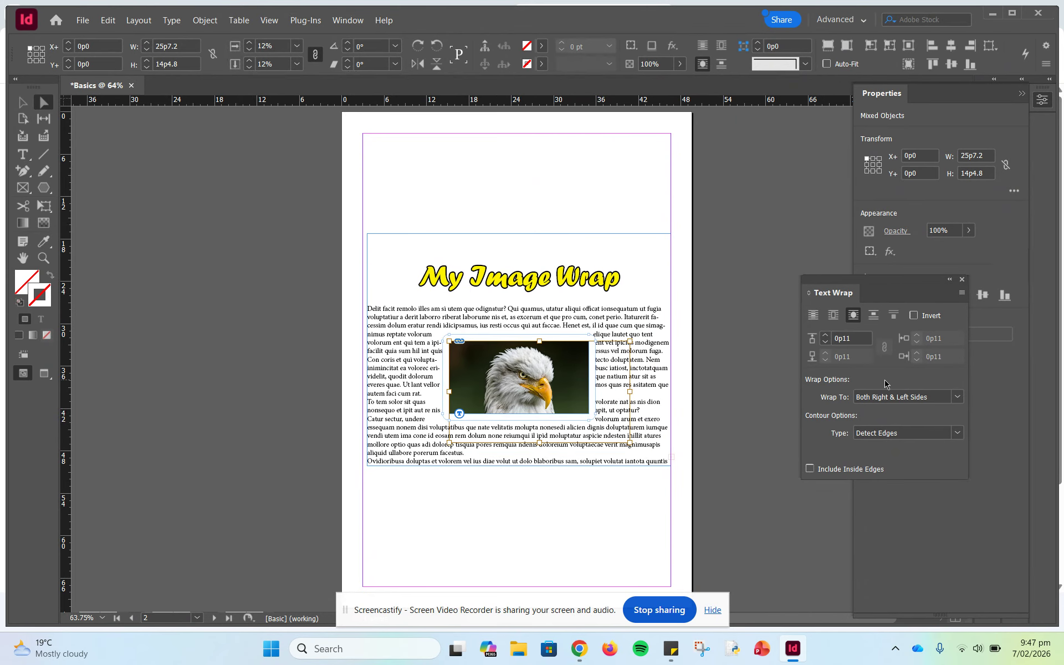
{"action": "left_click", "coordinate": [516, 529]}
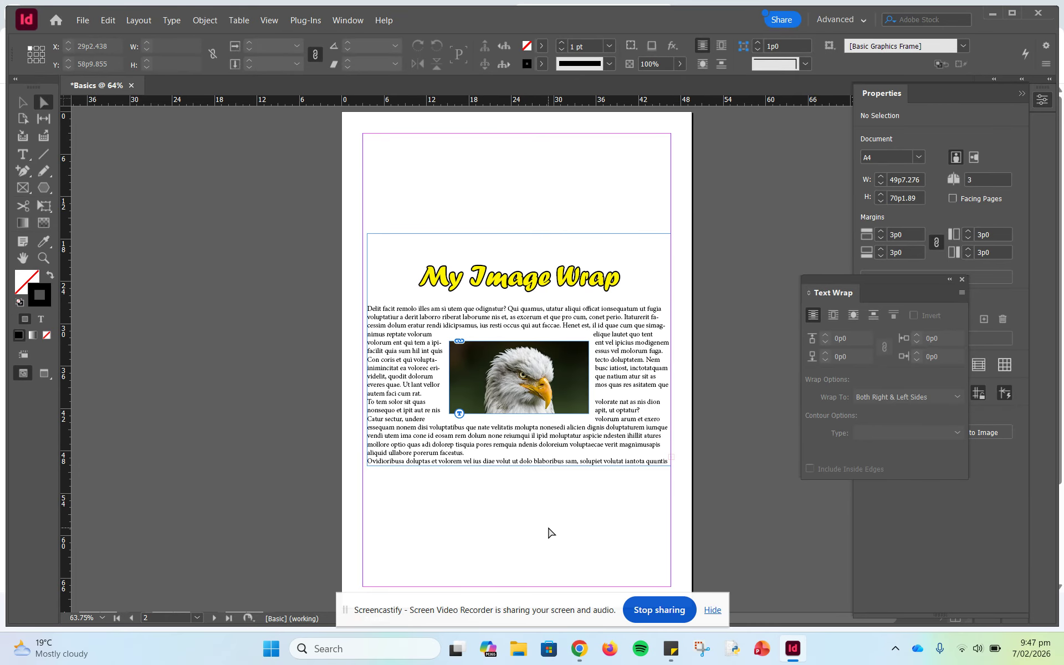
Close the Text Wrap settings and draw a closed freehand blob about 24p6 by 18p5 on page 3 with the Pencil tool
{"action": "scroll", "coordinate": [527, 523], "scroll_direction": "down", "scroll_amount": 10}
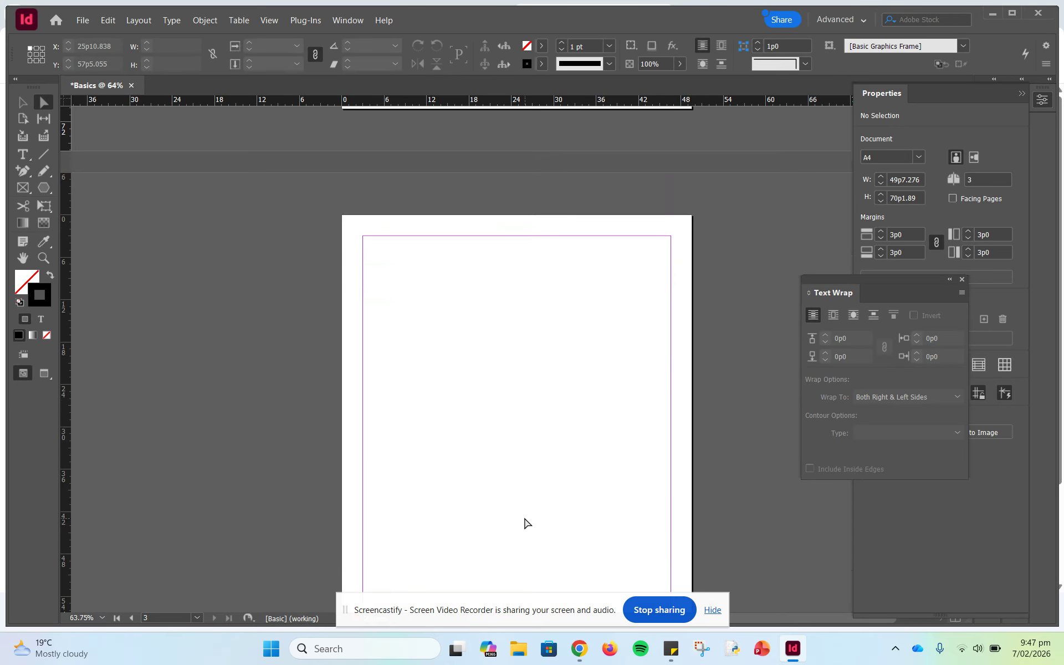
{"action": "left_click", "coordinate": [962, 280]}
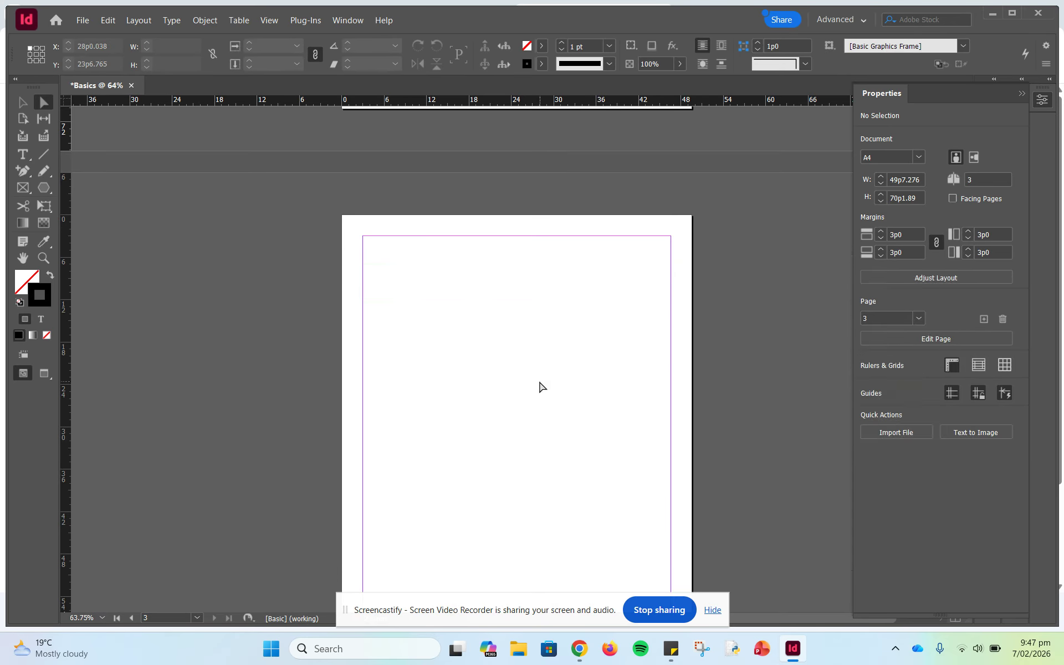
{"action": "scroll", "coordinate": [525, 392], "scroll_direction": "down", "scroll_amount": 3}
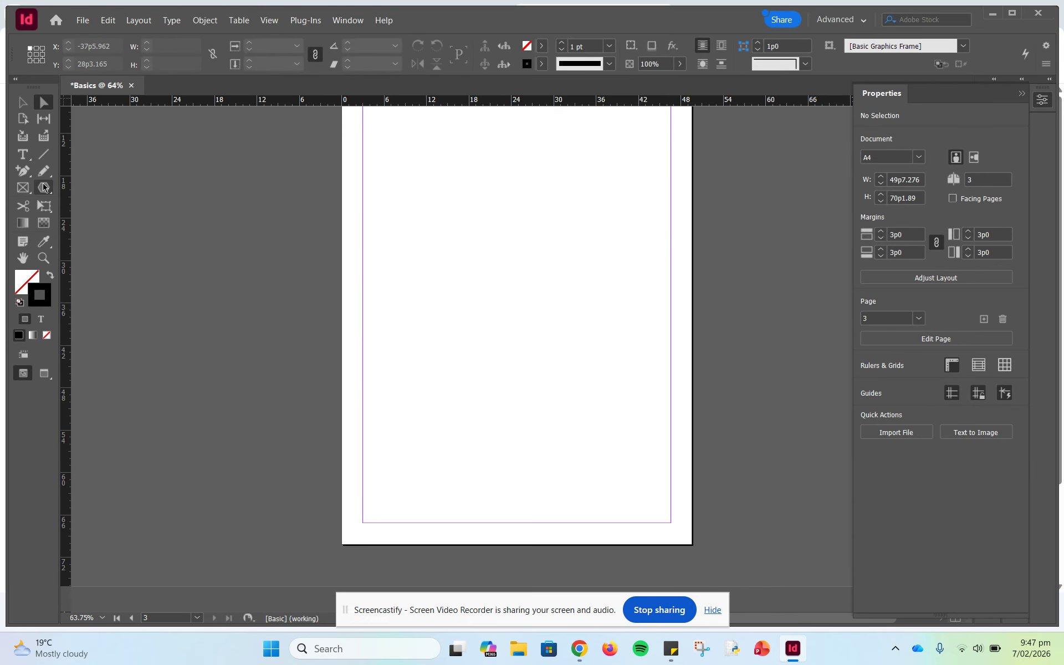
{"action": "left_click", "coordinate": [43, 171]}
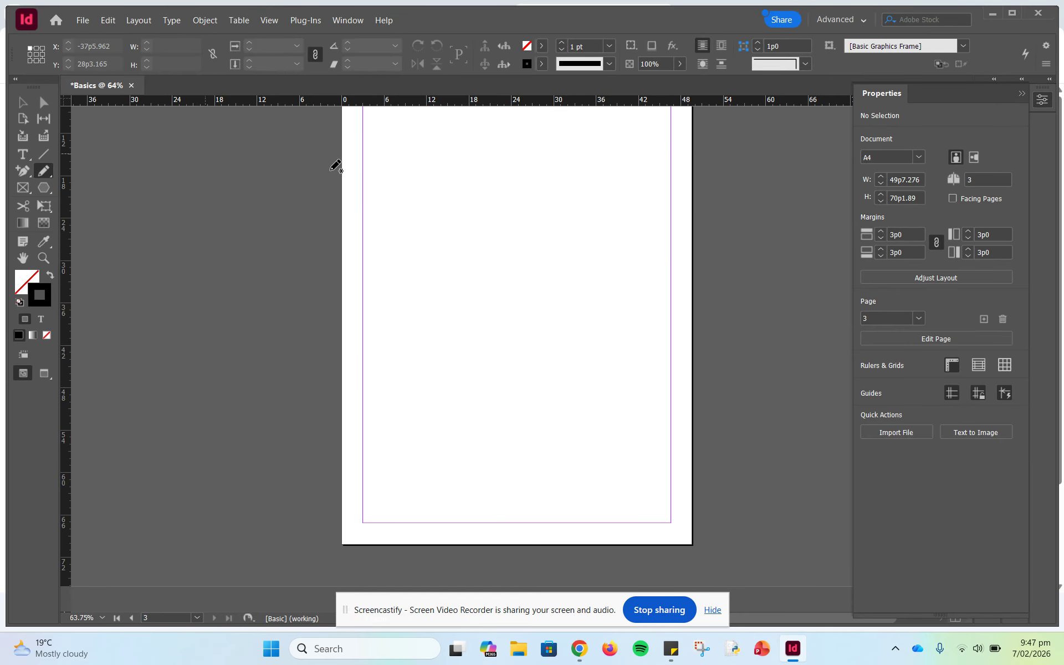
{"action": "mouse_move", "coordinate": [475, 233]}
{"action": "left_mouse_down"}
{"action": "mouse_move", "coordinate": [503, 216]}
{"action": "mouse_move", "coordinate": [566, 236]}
{"action": "mouse_move", "coordinate": [565, 283]}
{"action": "mouse_move", "coordinate": [541, 318]}
{"action": "mouse_move", "coordinate": [410, 322]}
{"action": "mouse_move", "coordinate": [435, 256]}
{"action": "mouse_move", "coordinate": [478, 228]}
{"action": "left_mouse_up"}
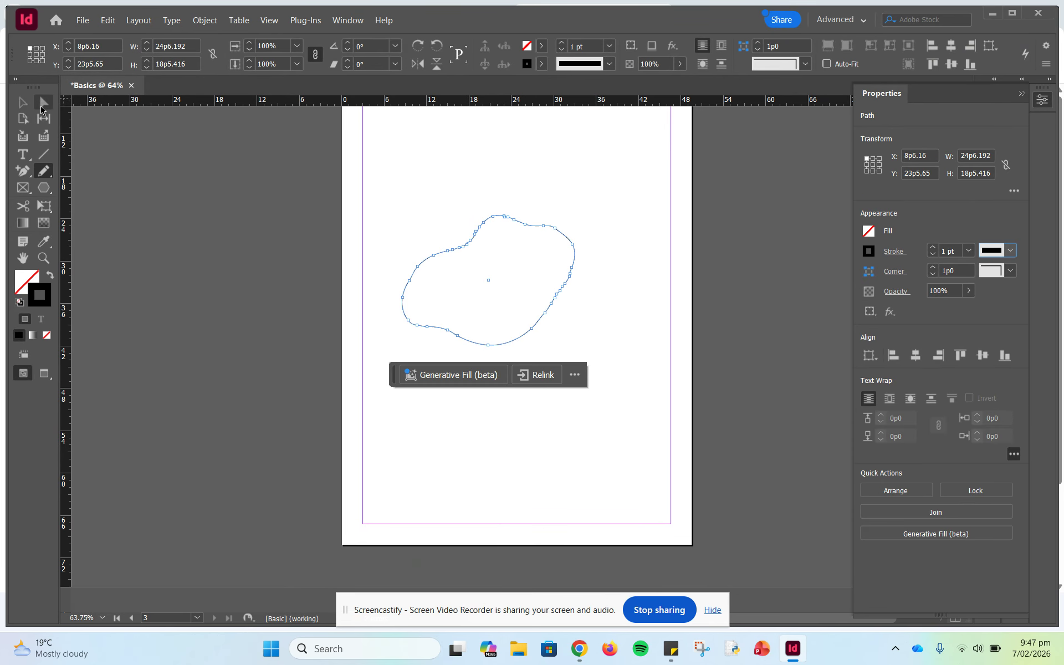
{"action": "left_click", "coordinate": [23, 102]}
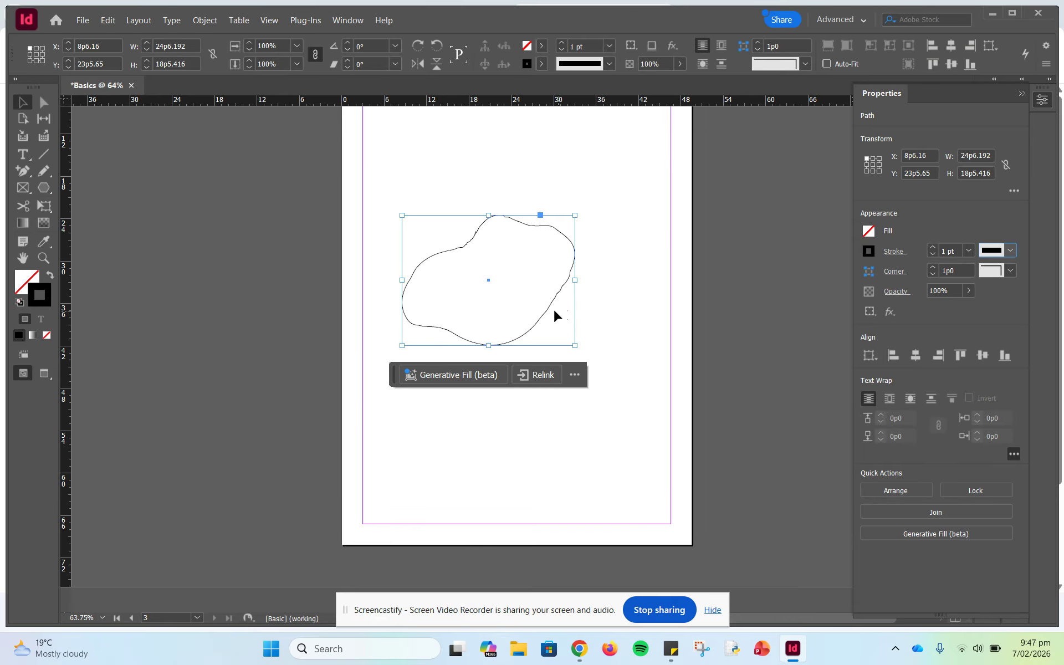
Fill the freehand shape on page 3 with the red C=15 M=100 Y=100 swatch
{"action": "left_click", "coordinate": [869, 232]}
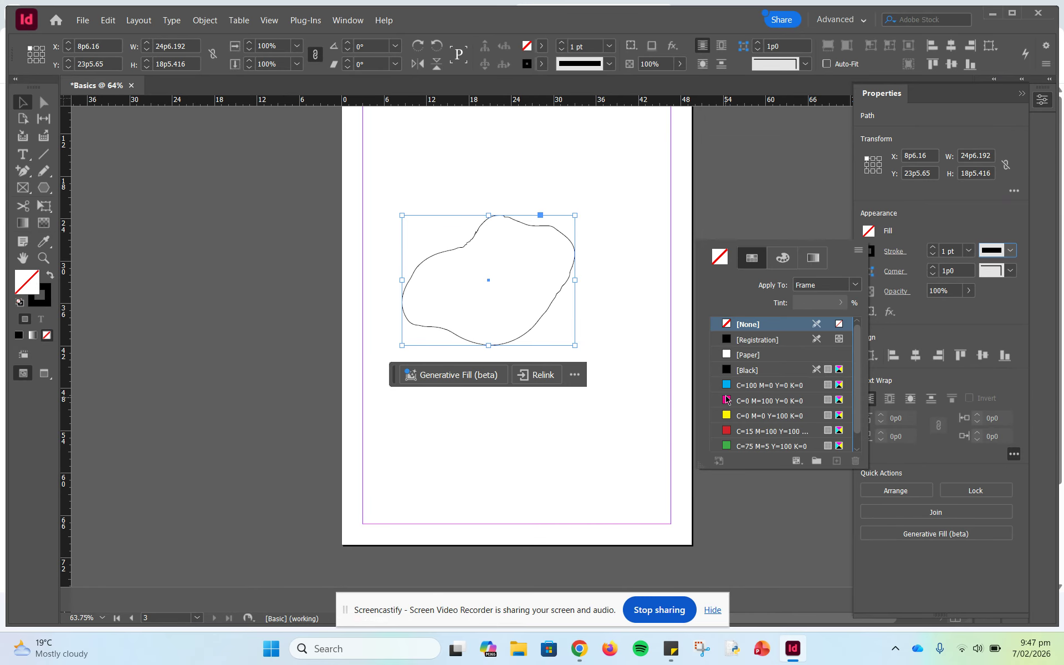
{"action": "left_click", "coordinate": [725, 432]}
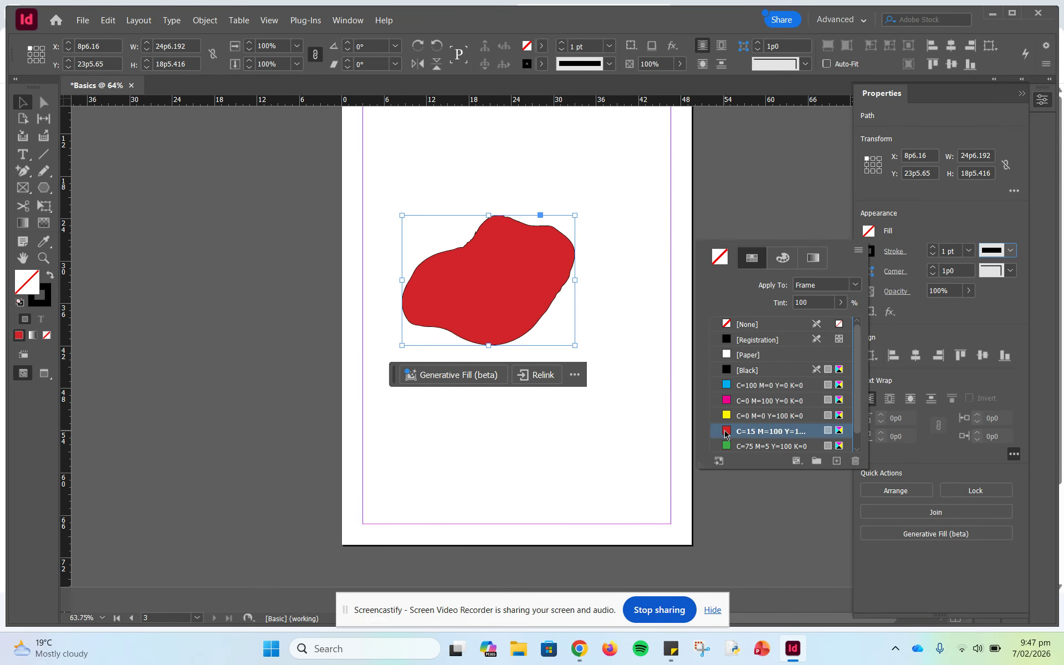
{"action": "left_click", "coordinate": [868, 233]}
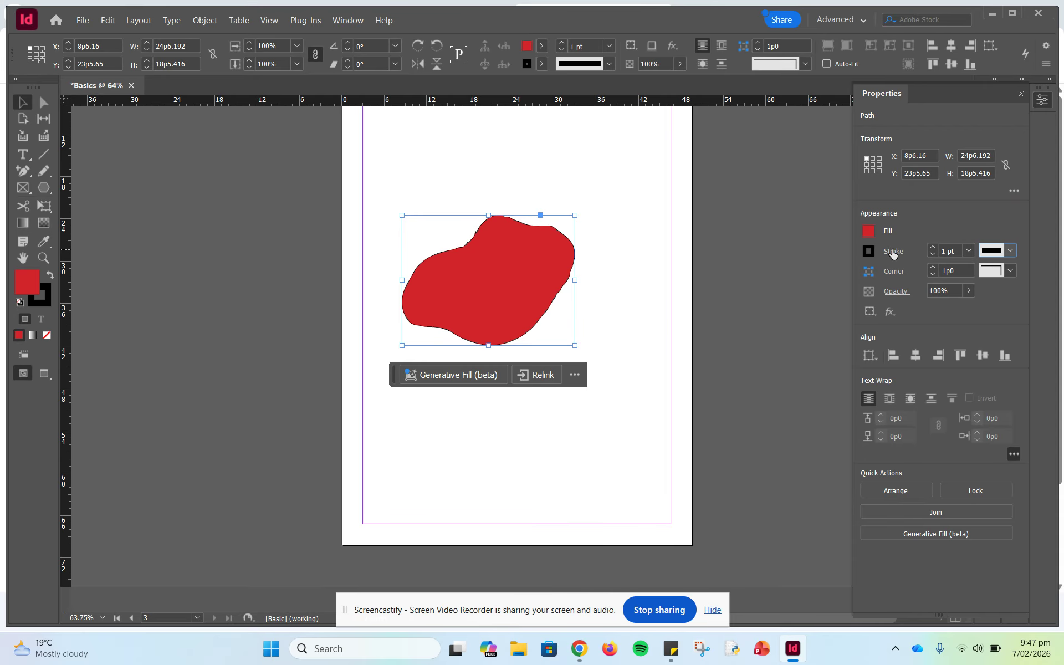
Give the freehand shape a 5 pt stroke in the green C=75 M=5 Y=100 swatch
{"action": "left_click", "coordinate": [933, 248]}
{"action": "left_click", "coordinate": [933, 247]}
{"action": "left_click", "coordinate": [933, 248]}
{"action": "left_click", "coordinate": [932, 247]}
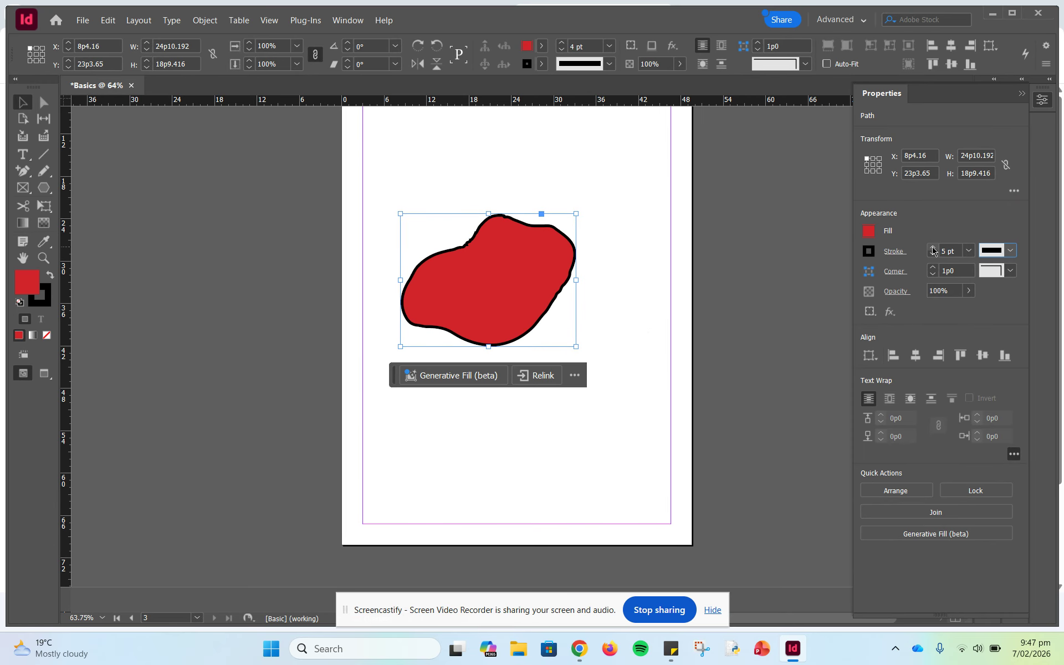
{"action": "left_click", "coordinate": [868, 252]}
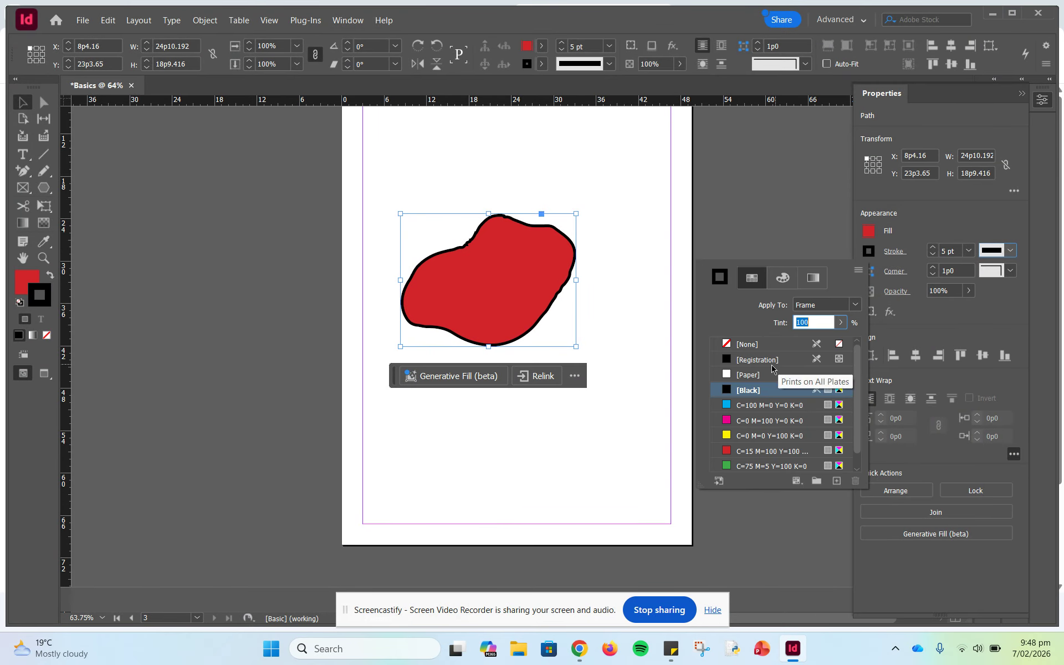
{"action": "left_click", "coordinate": [727, 466]}
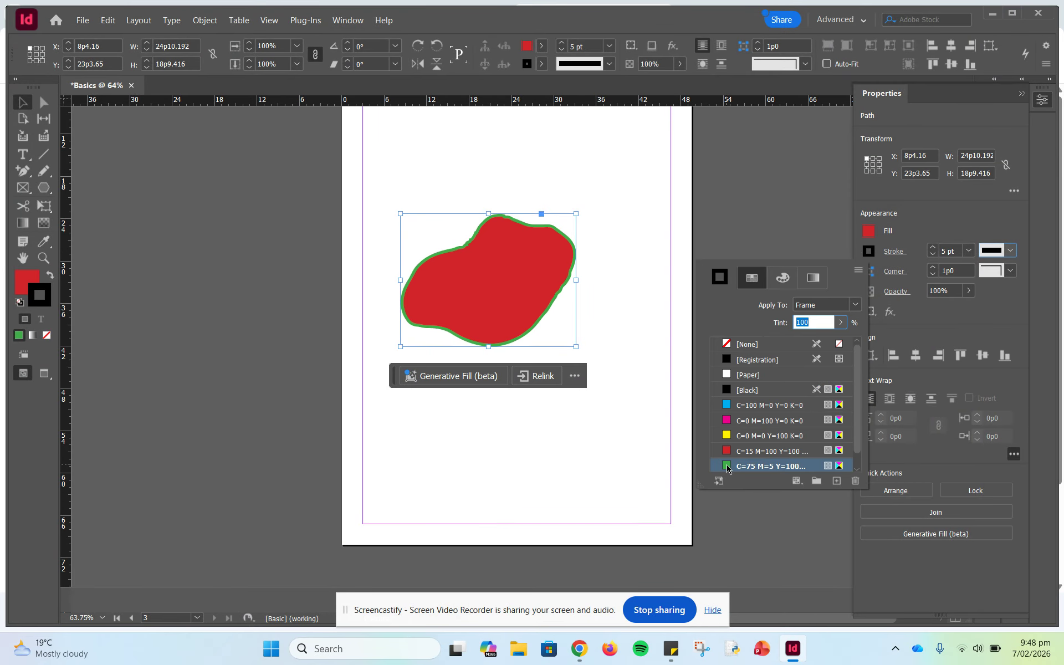
{"action": "left_click", "coordinate": [524, 459]}
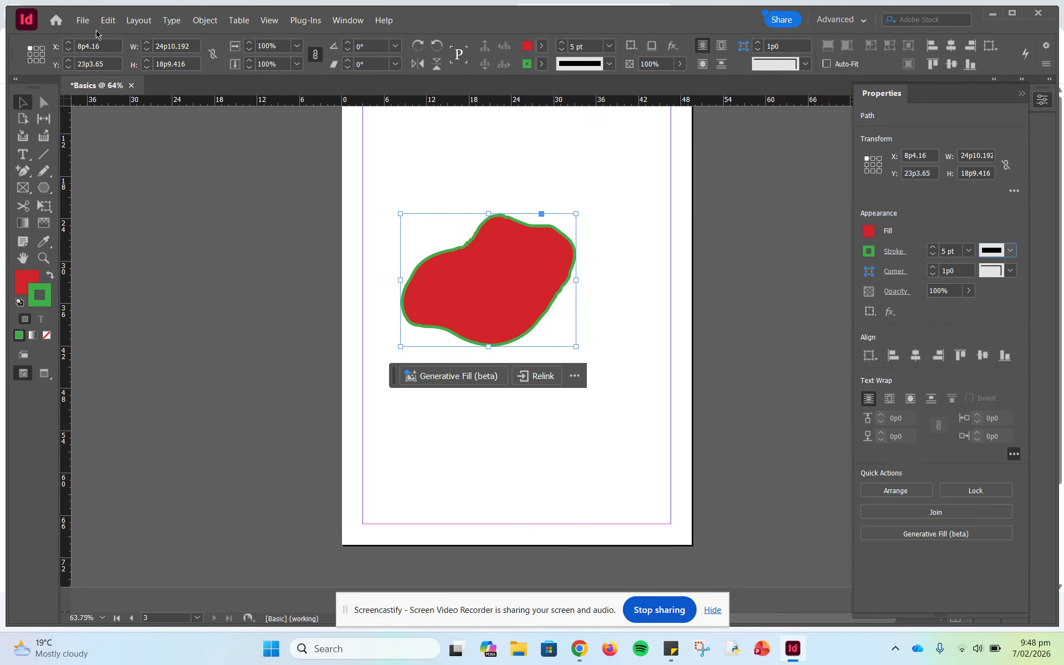
Place the tiger image 6aofsvaglm_Medium_WW226365 inside the freehand shape, fit it to fill the frame proportionally, and deselect it
{"action": "left_click", "coordinate": [83, 22]}
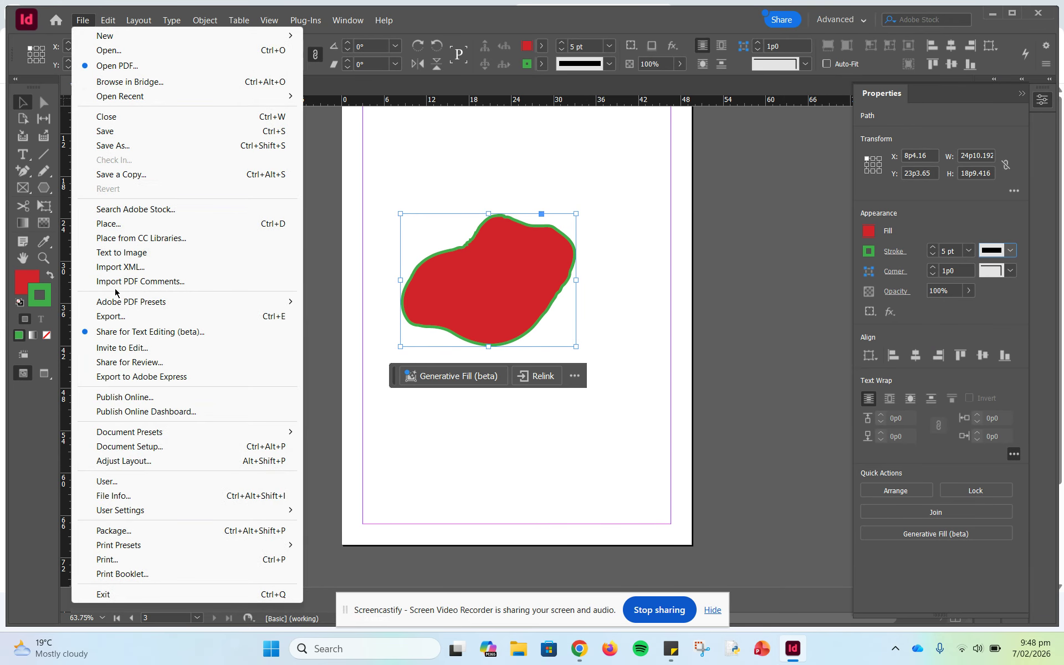
{"action": "left_click", "coordinate": [103, 224]}
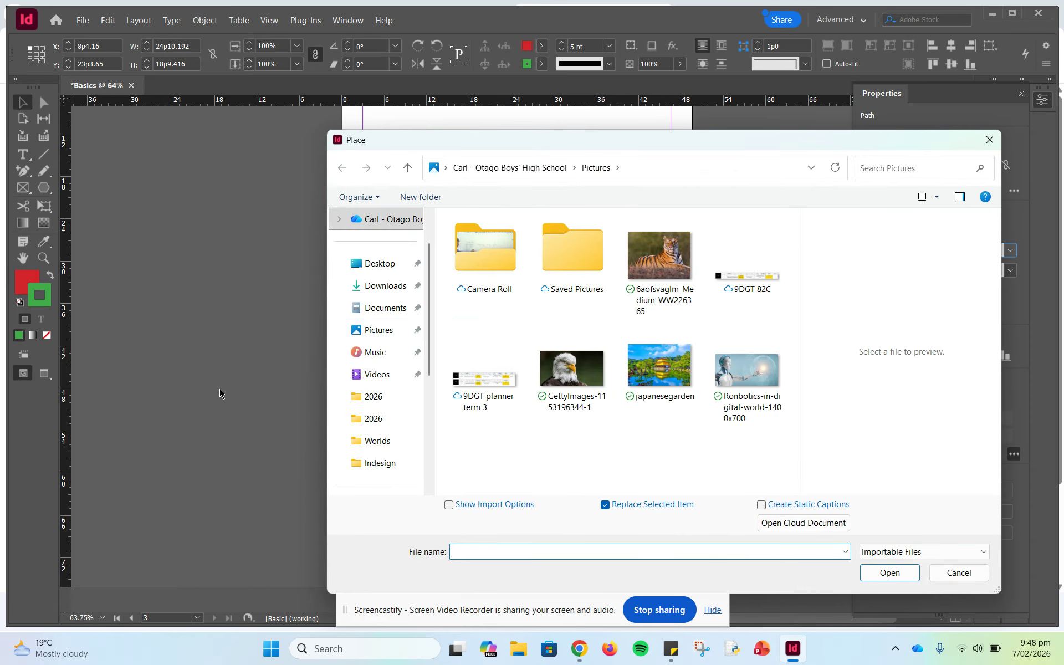
{"action": "left_click", "coordinate": [655, 257]}
{"action": "left_click", "coordinate": [889, 573]}
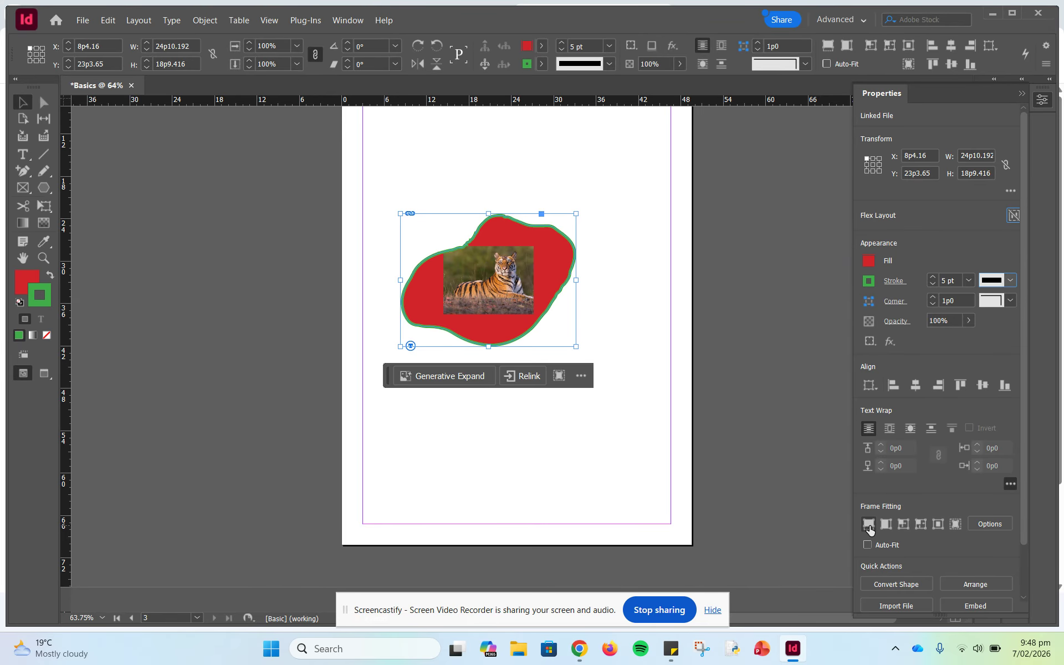
{"action": "left_click", "coordinate": [869, 524]}
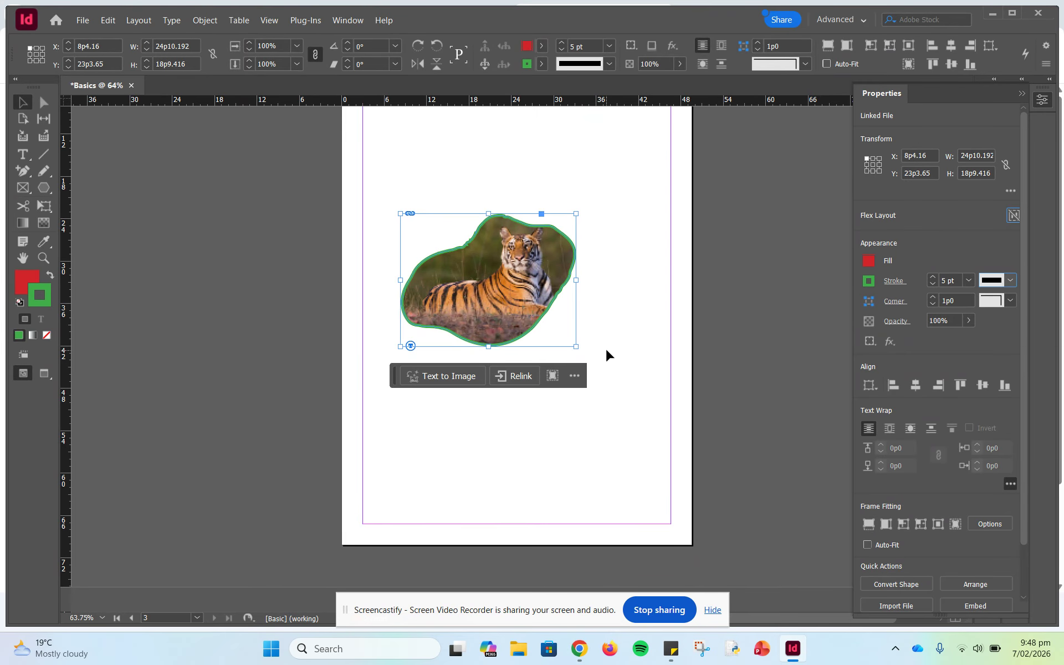
{"action": "left_click", "coordinate": [509, 436]}
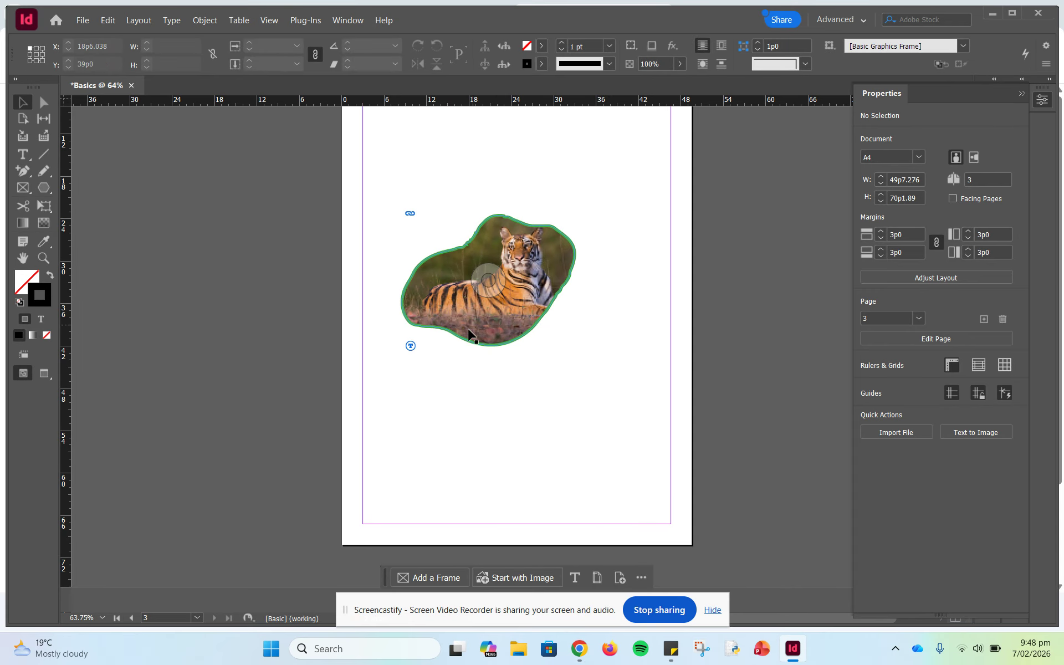
{"action": "scroll", "coordinate": [558, 390], "scroll_direction": "up", "scroll_amount": 10}
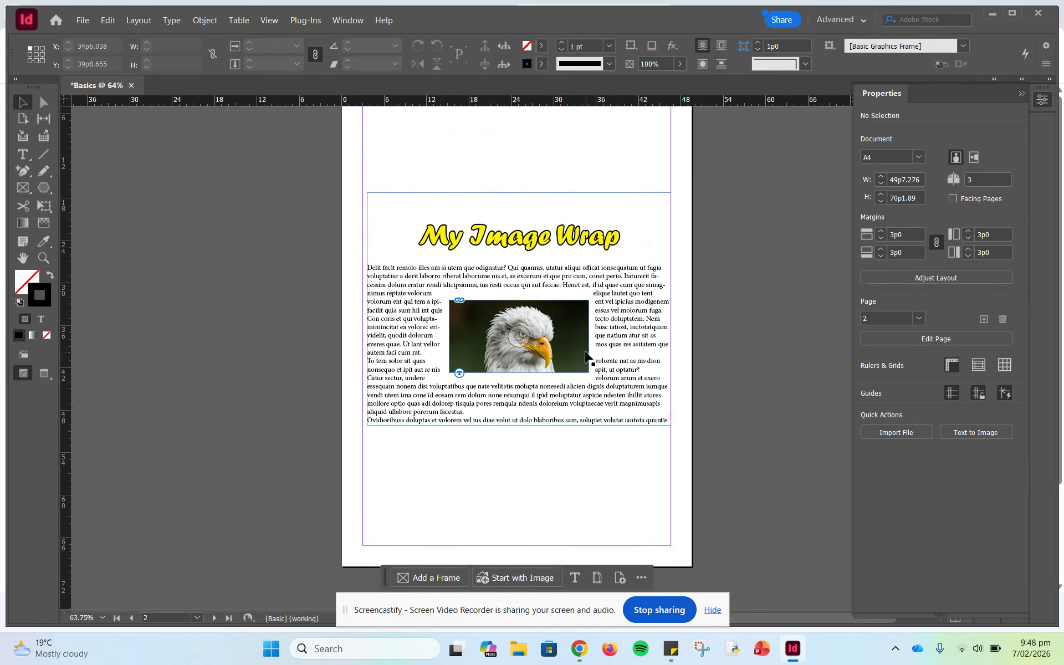
{"action": "scroll", "coordinate": [586, 357], "scroll_direction": "up", "scroll_amount": 5}
{"action": "scroll", "coordinate": [588, 357], "scroll_direction": "up", "scroll_amount": 2}
{"action": "scroll", "coordinate": [582, 363], "scroll_direction": "down", "scroll_amount": 6}
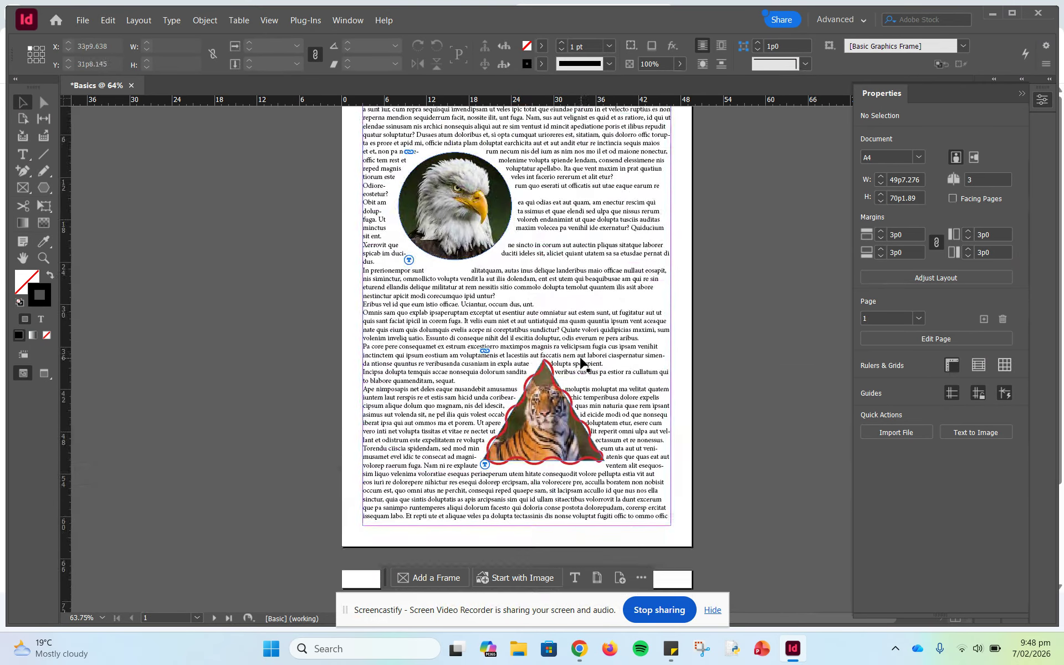
{"action": "scroll", "coordinate": [582, 363], "scroll_direction": "down", "scroll_amount": 7}
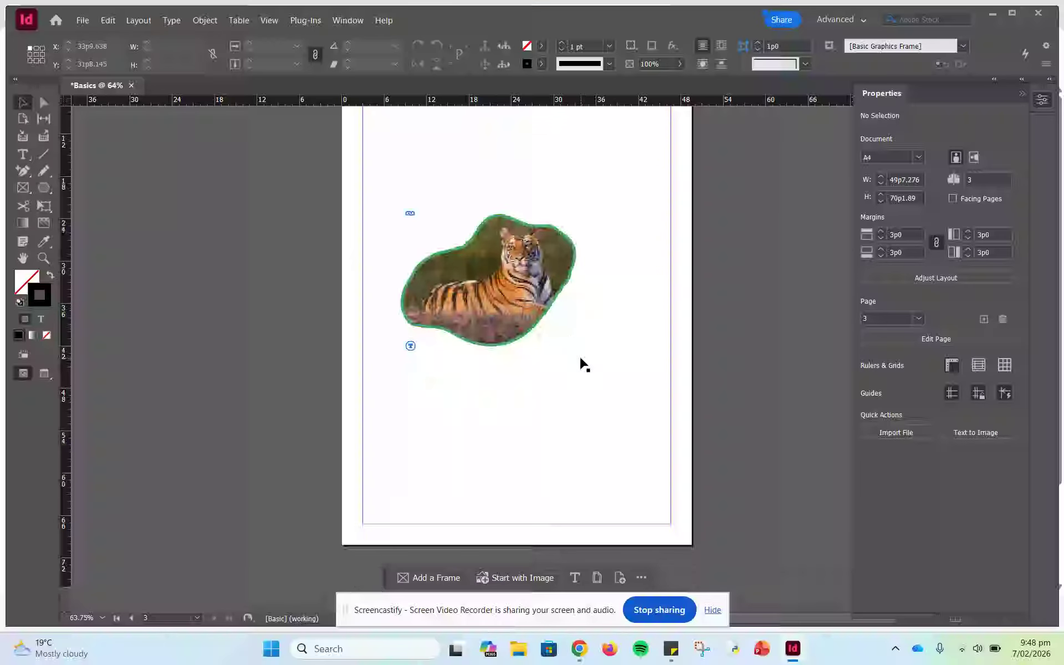